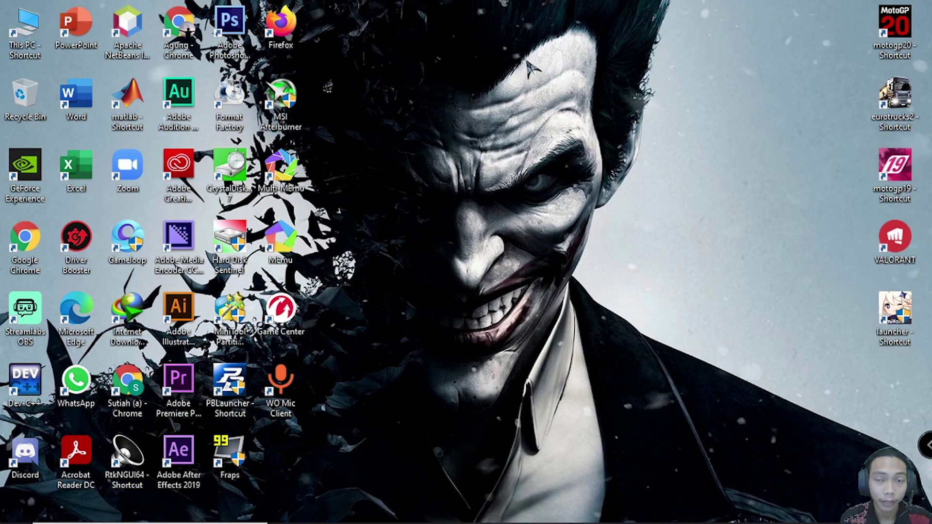
Open This PC in a maximized File Explorer window and go to the DATA (D:) drive
double_click(24, 29)
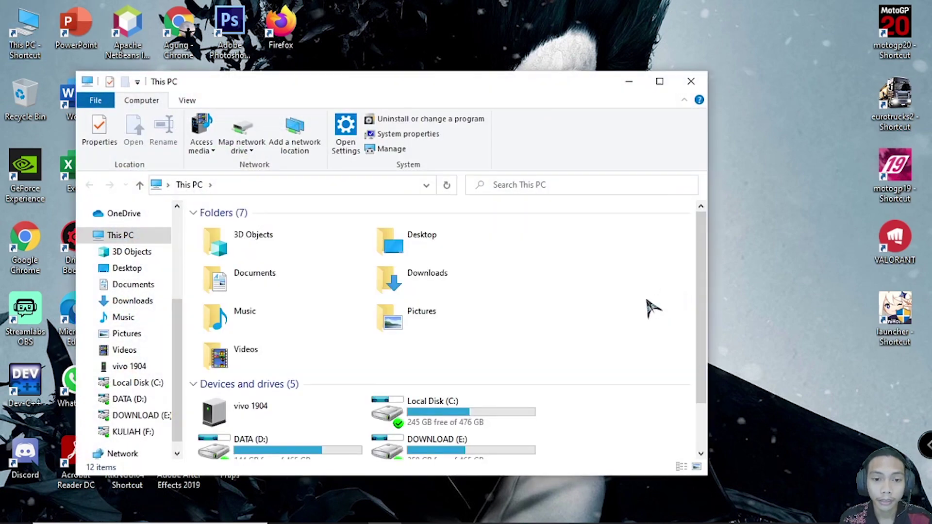
left_click(660, 81)
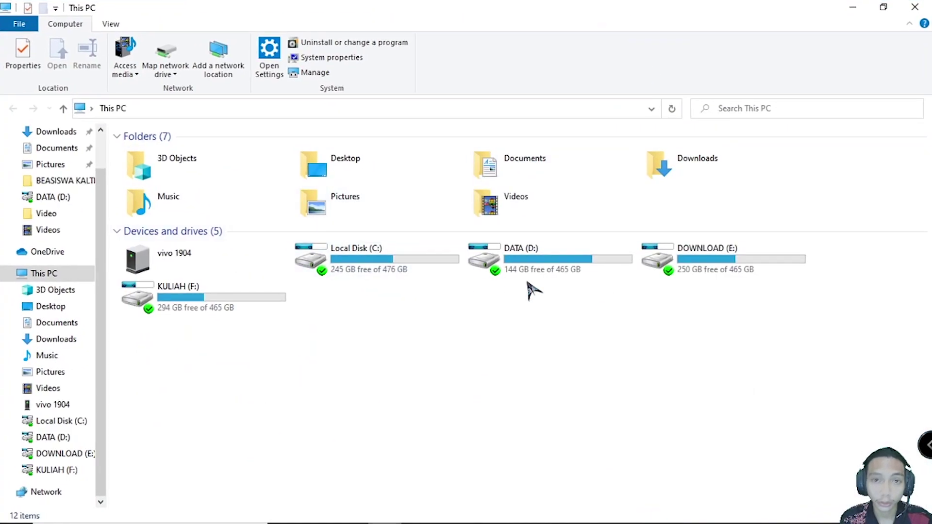
double_click(541, 267)
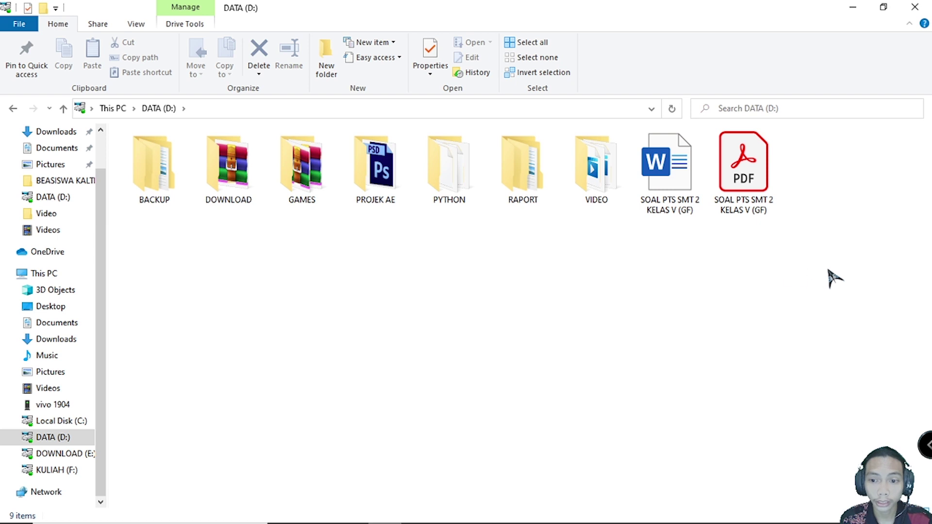
Open the Word document SOAL PTS SMT 2 KELAS V (GF) from the DATA (D:) drive in Word
left_click_drag(806, 272, 713, 130)
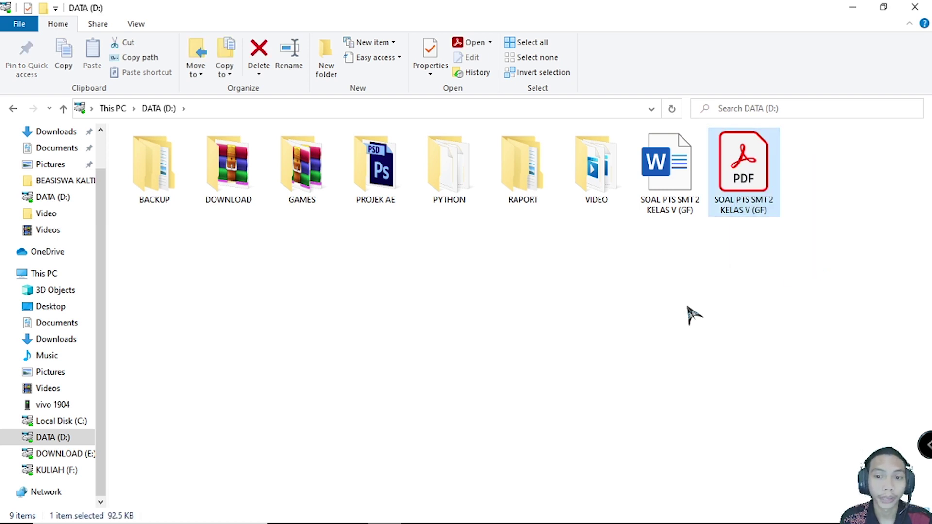
left_click(692, 315)
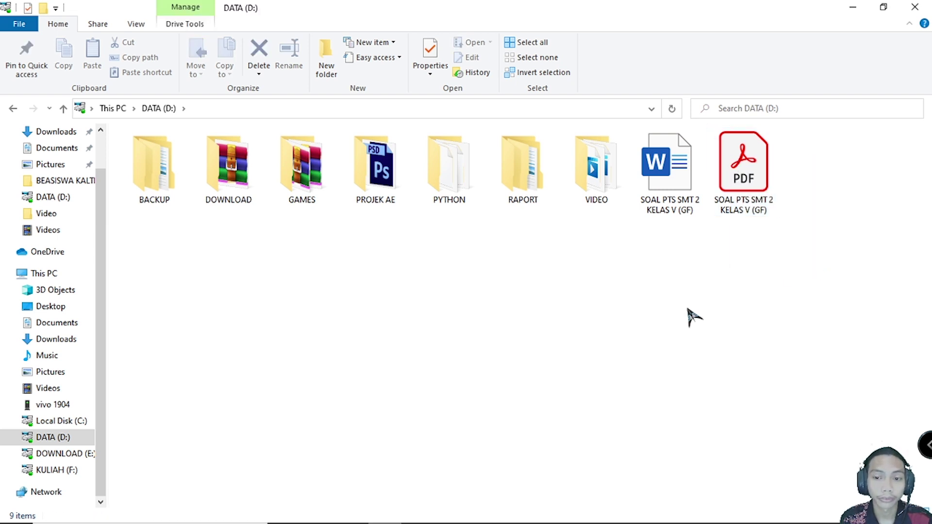
left_click(675, 182)
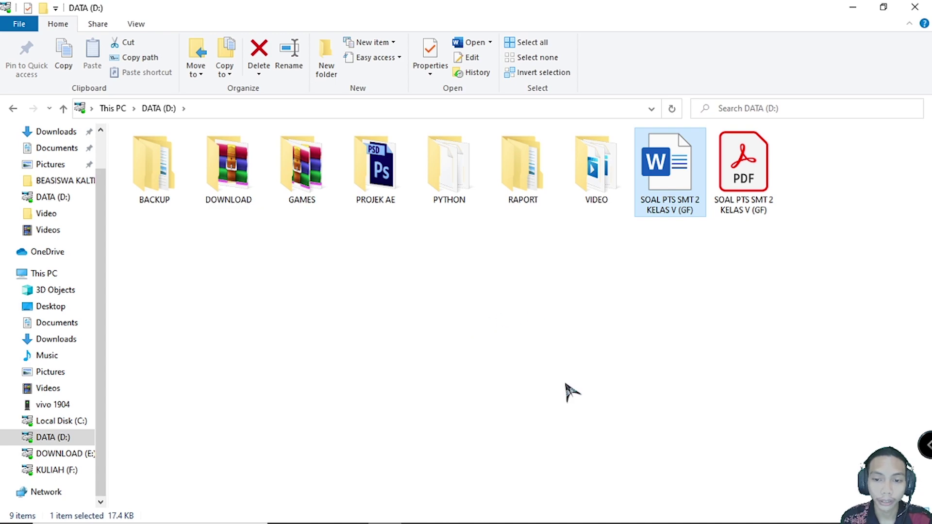
mouse_move(587, 521)
left_click(552, 511)
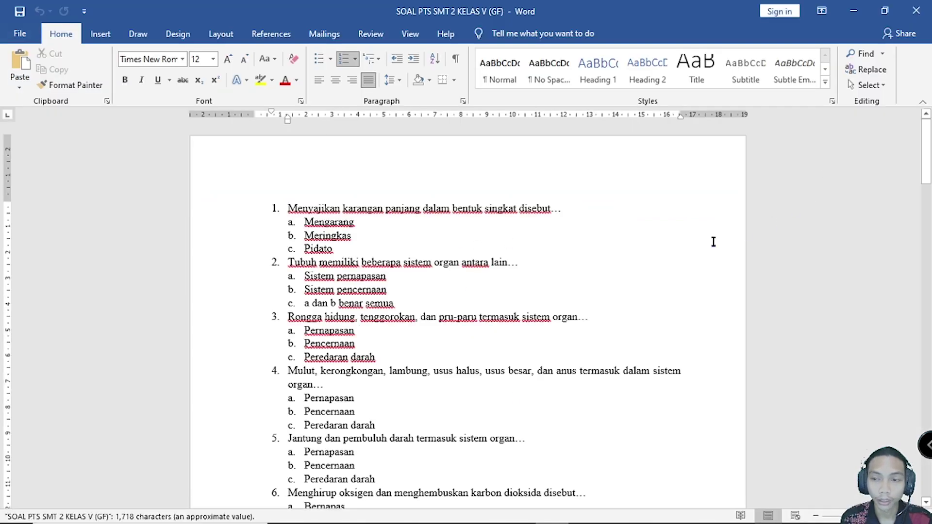
Examine the numbering and layout of the first questions and their lettered answer options in the document
mouse_move(930, 155)
left_mouse_down()
mouse_move(928, 176)
mouse_move(928, 154)
left_mouse_up()
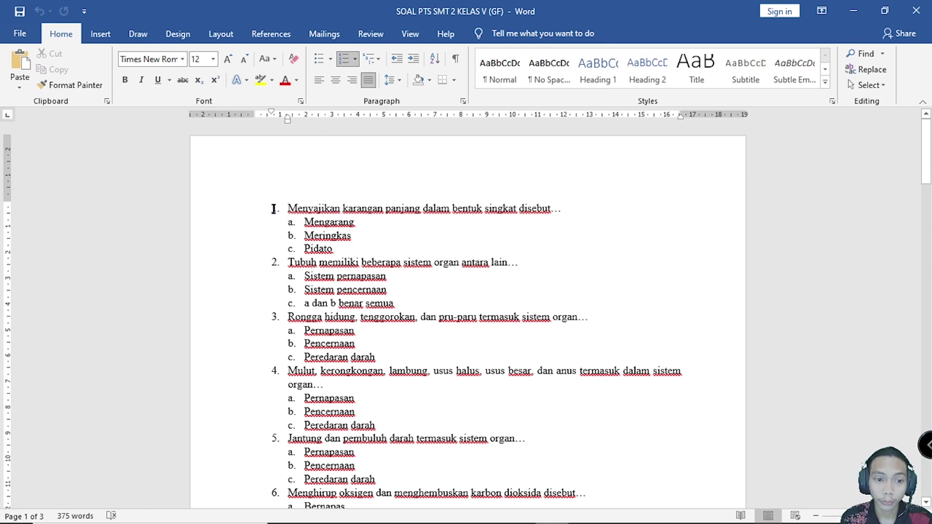
left_click(273, 209)
left_click(291, 223)
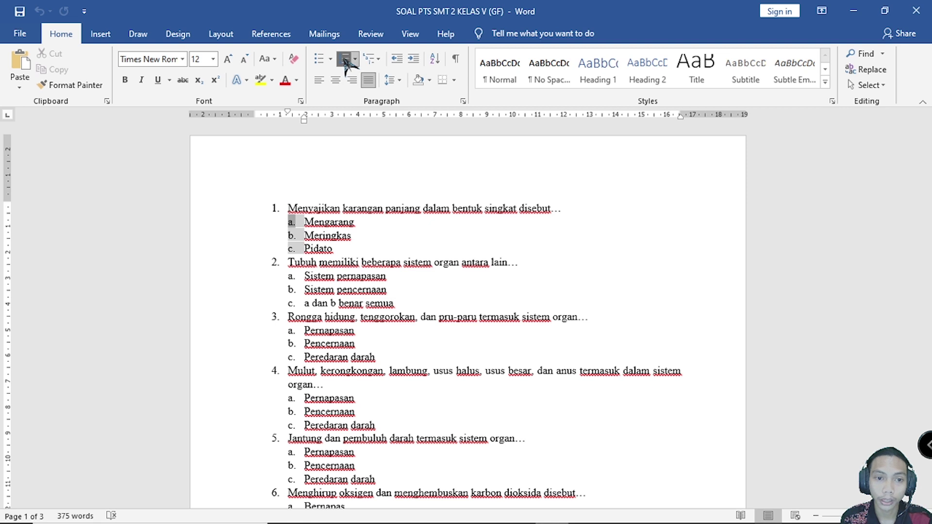
left_click(274, 209)
left_click(436, 236)
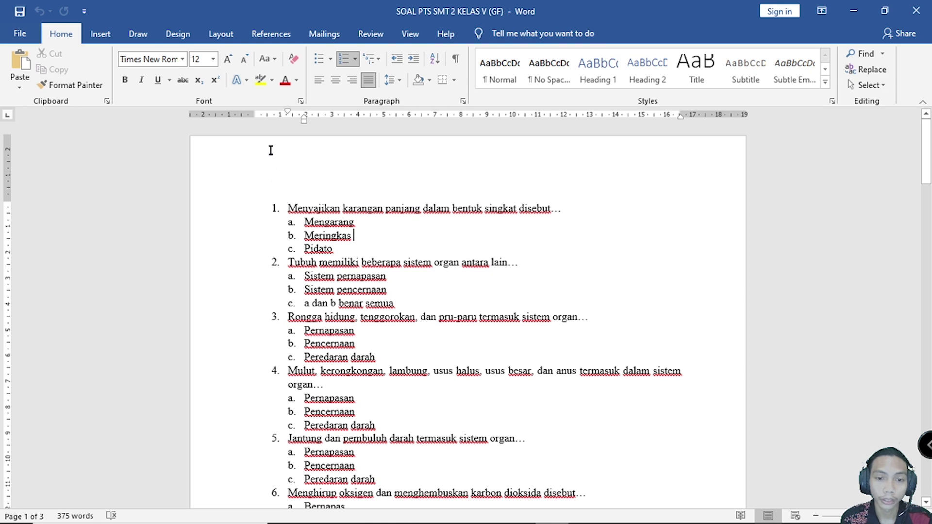
left_click(243, 145)
left_click(415, 235)
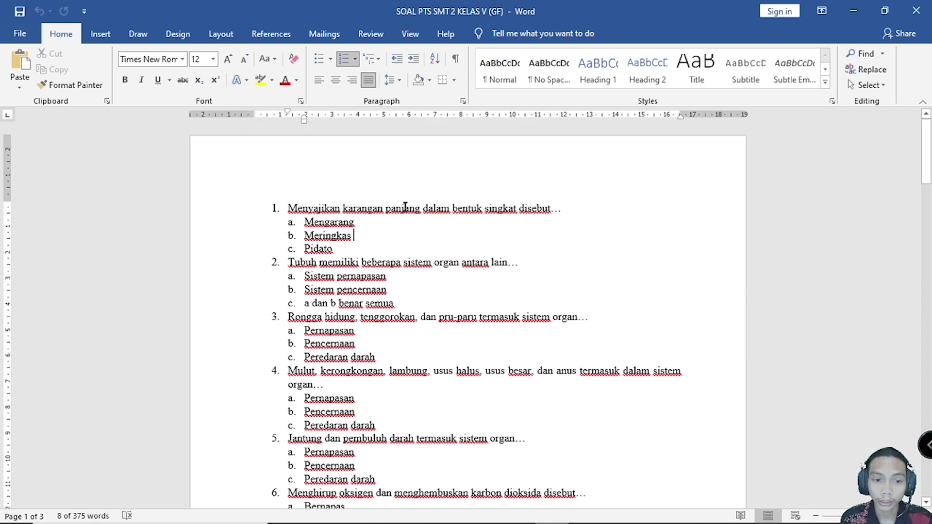
left_click_drag(300, 154, 620, 178)
left_click(526, 260)
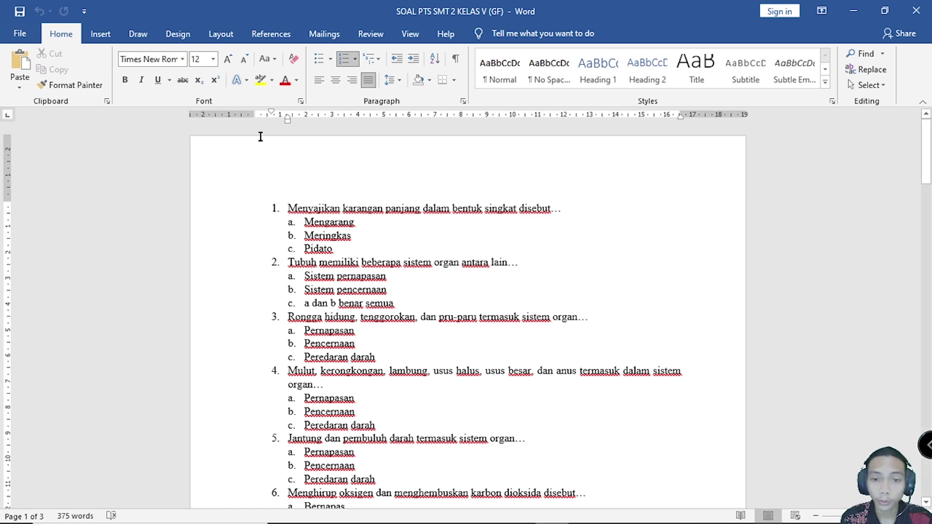
Export the document as a PDF named SOAL PTS SMT 2 KELAS V (GF) to DATA (D:), replacing the existing file
left_click(22, 35)
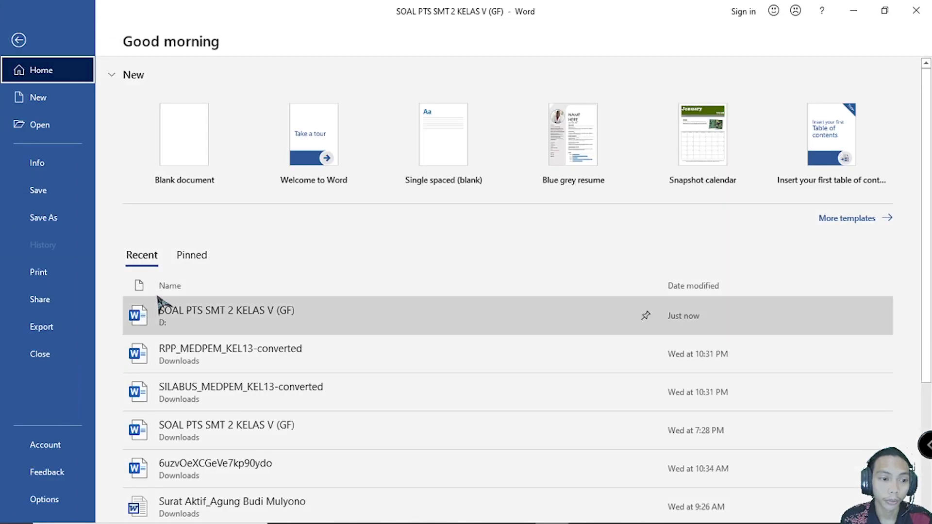
left_click(43, 330)
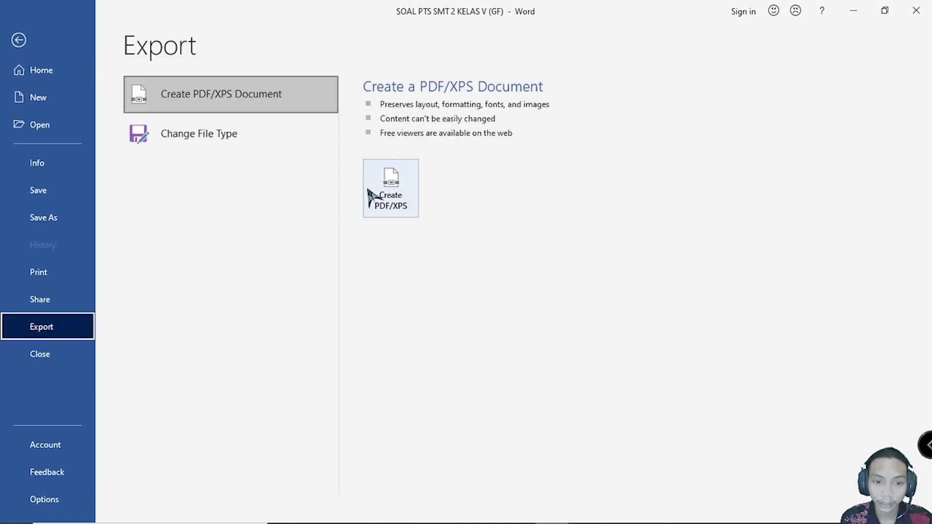
left_click(397, 197)
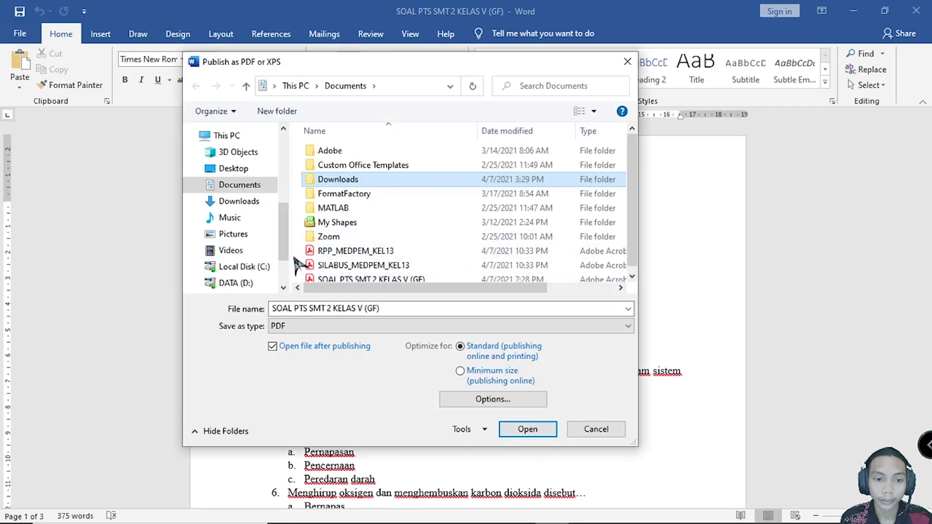
scroll(253, 228, "down", 2)
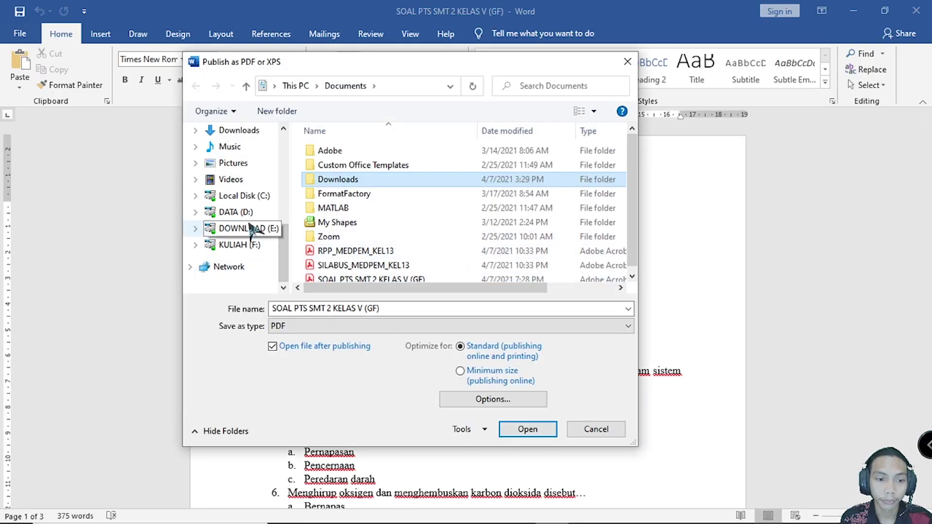
left_click(238, 212)
left_click_drag(635, 165, 635, 195)
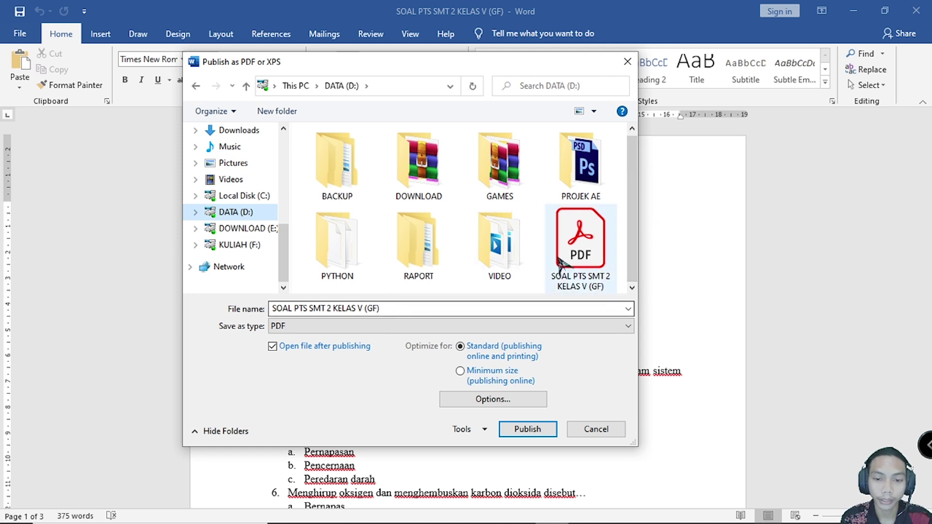
left_click(528, 429)
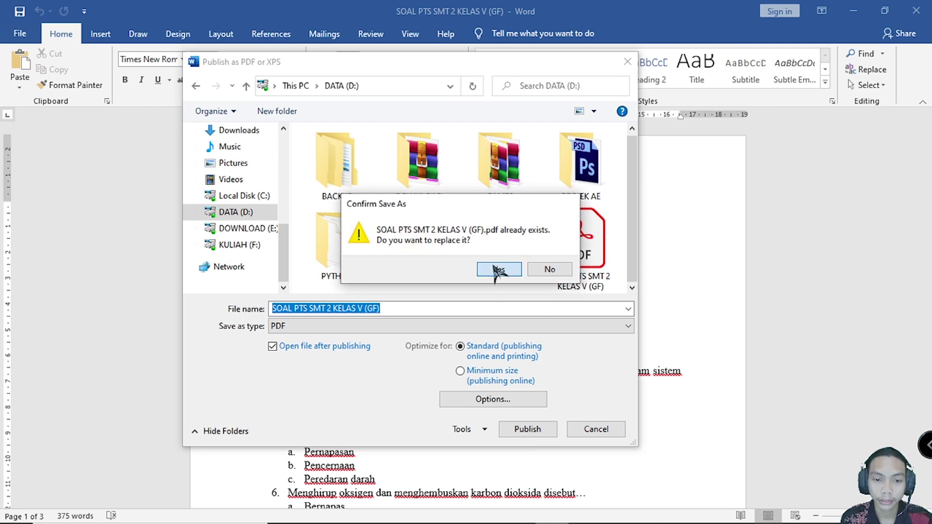
left_click(487, 268)
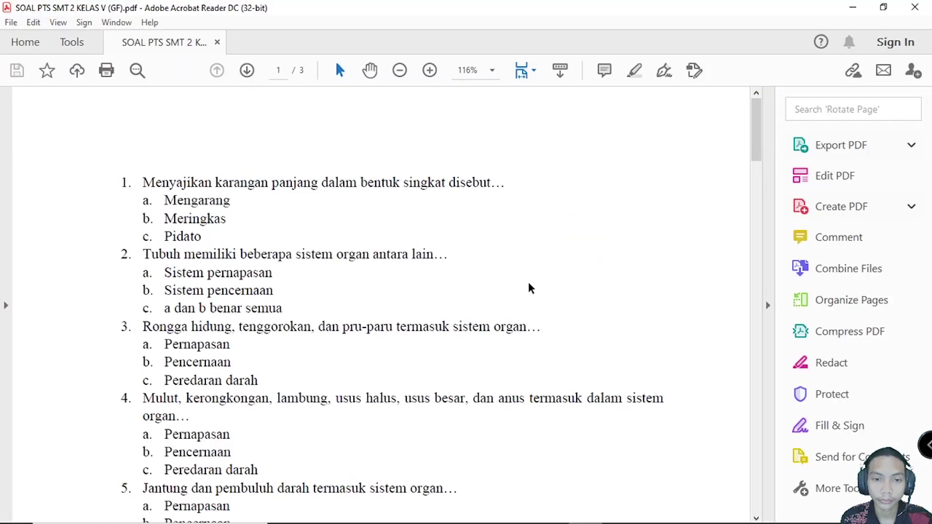
Read through the questions in the exported PDF in Acrobat Reader and close it
scroll(763, 116, "down", 5)
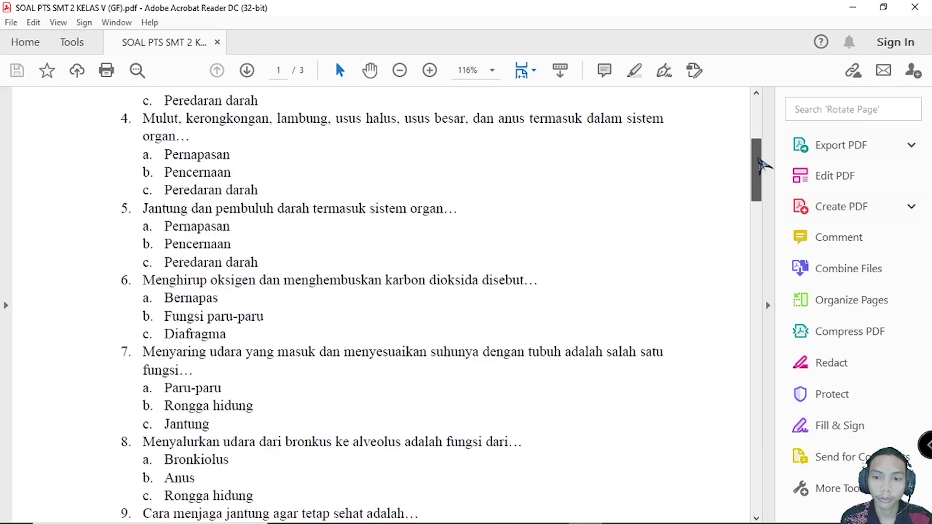
scroll(763, 104, "up", 5)
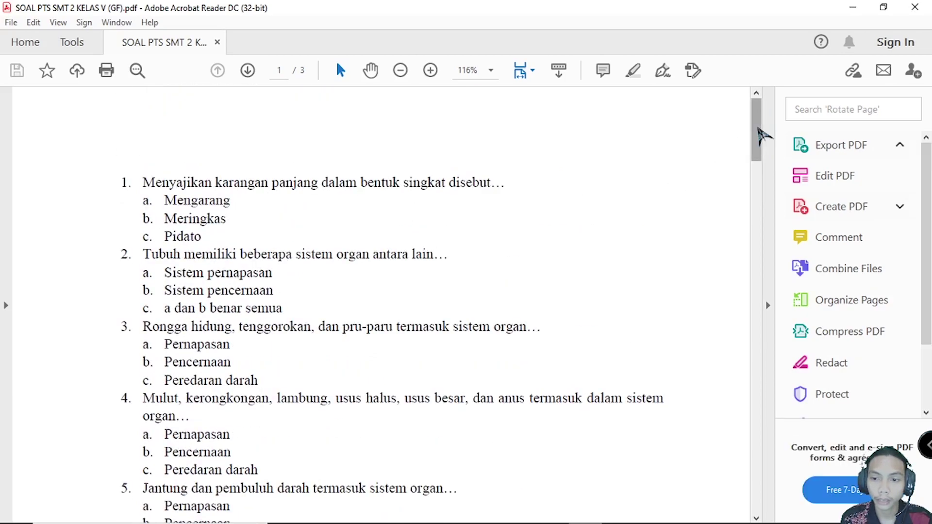
left_click_drag(757, 133, 762, 290)
left_click(927, 9)
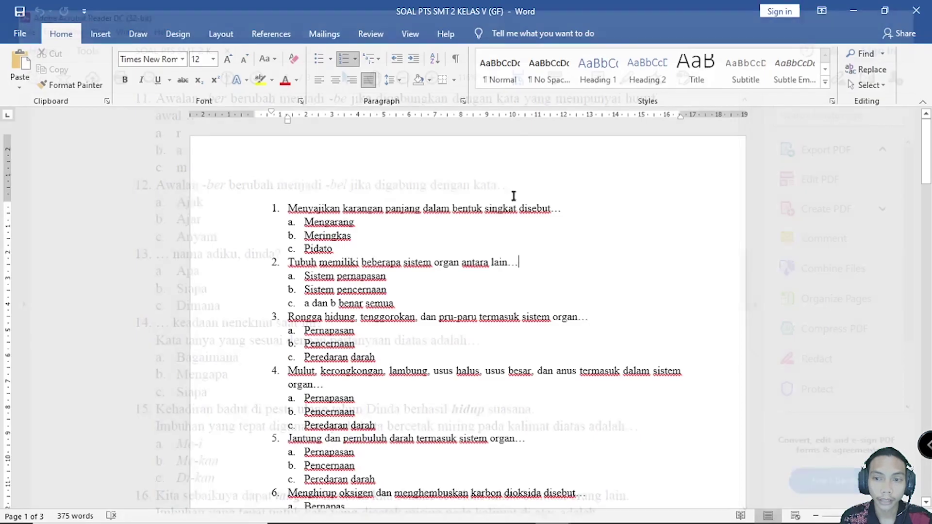
Revisit the document's export options, then close Word and the File Explorer window to return to the desktop
left_click(19, 33)
left_click(43, 328)
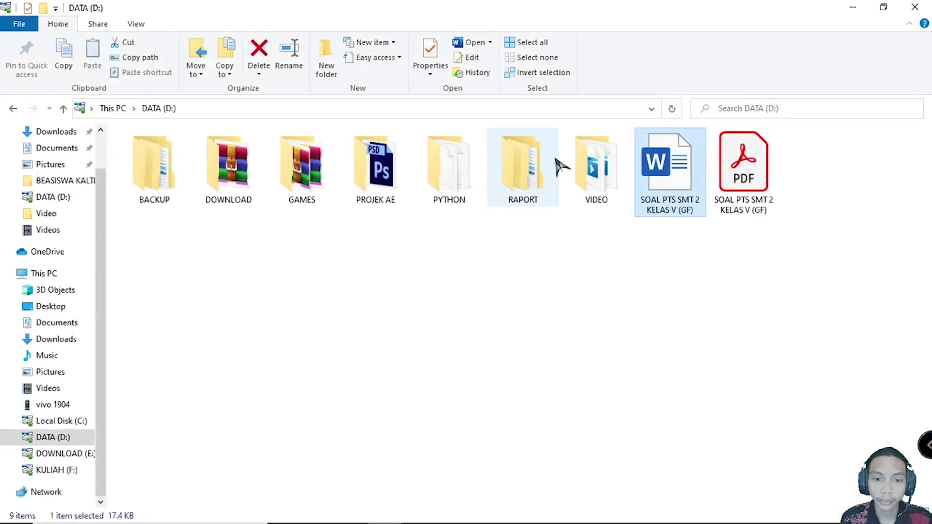
left_click(915, 8)
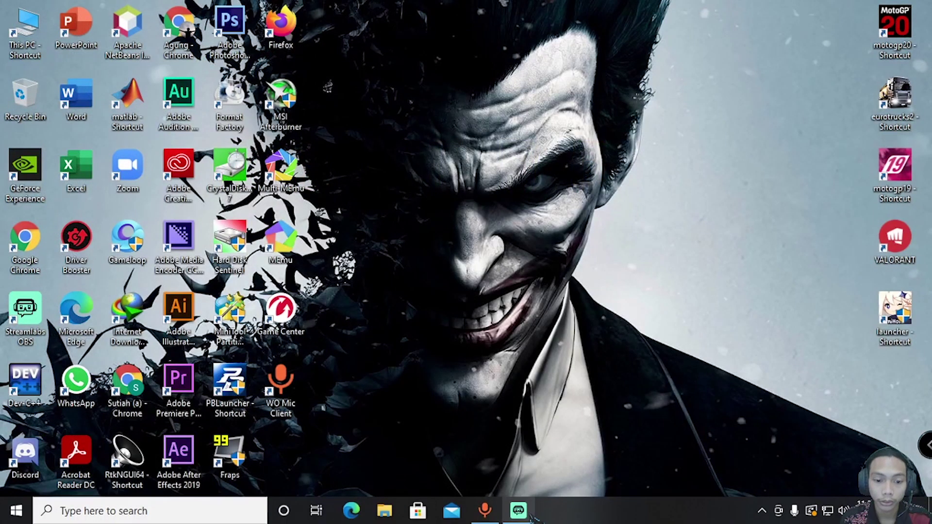
Launch Chrome and open the smallpdf.com website
double_click(179, 30)
left_click(390, 36)
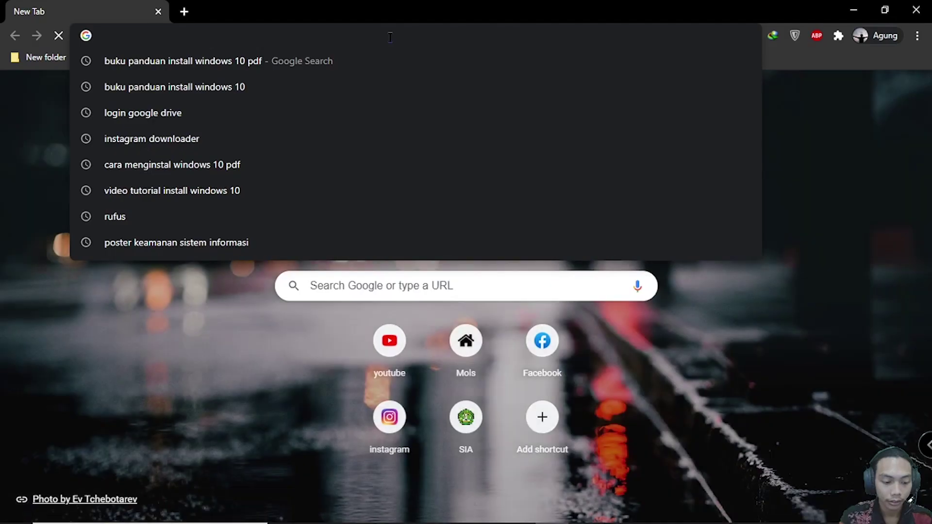
type("small")
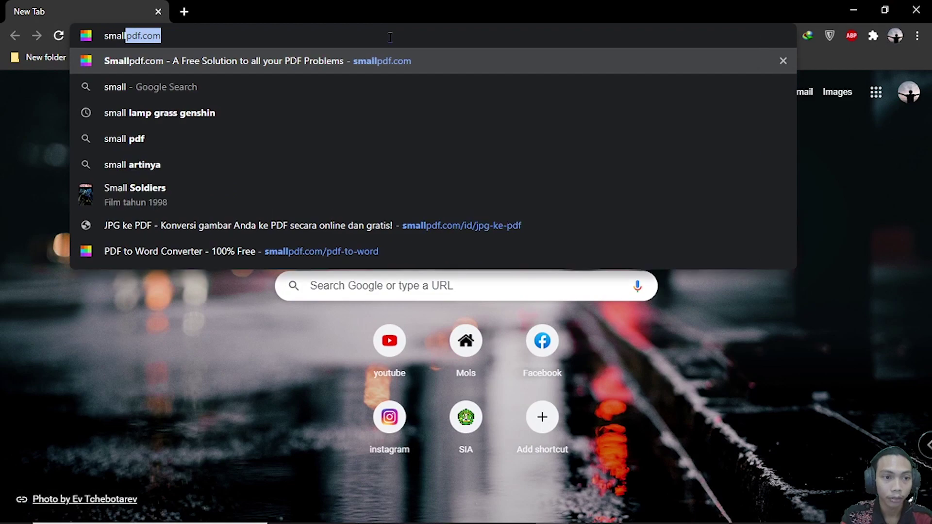
key("Return")
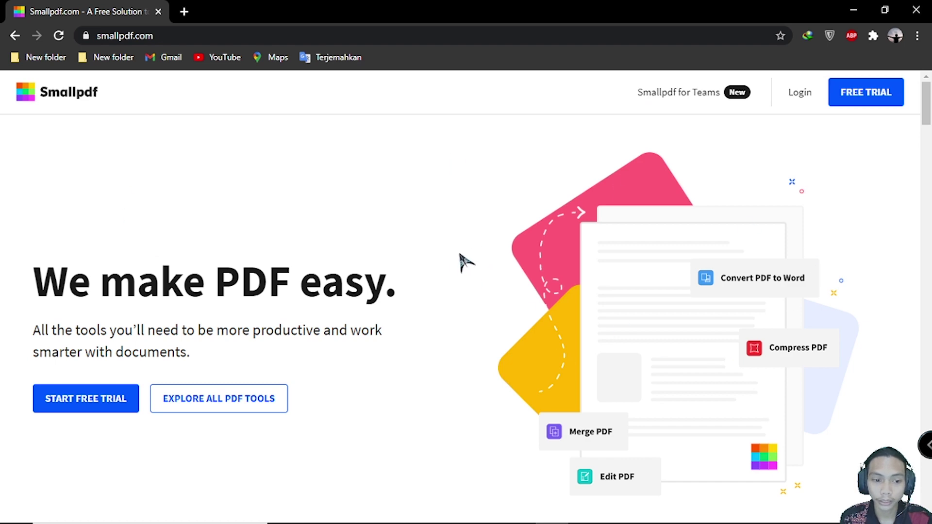
Show all Smallpdf tools and open the Word to PDF converter
scroll(461, 265, "down", 8)
scroll(466, 335, "down", 2)
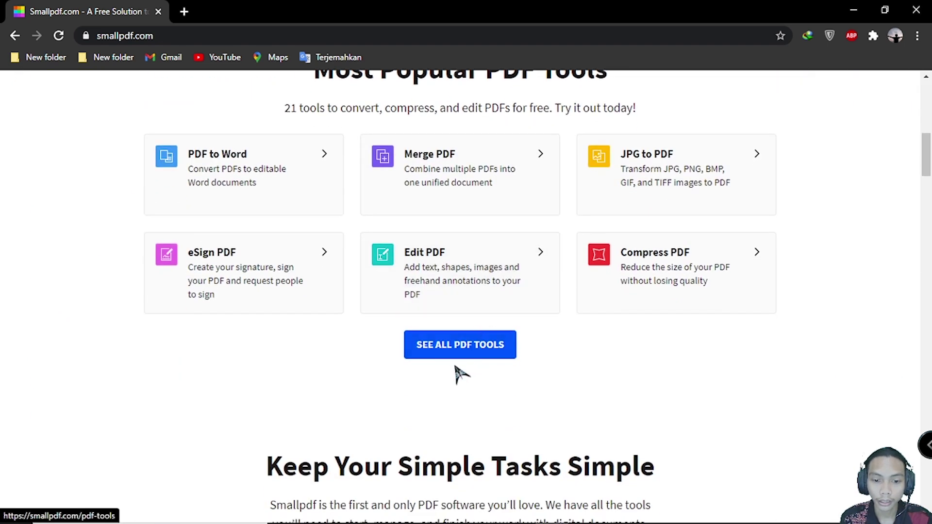
left_click(447, 346)
scroll(631, 338, "down", 5)
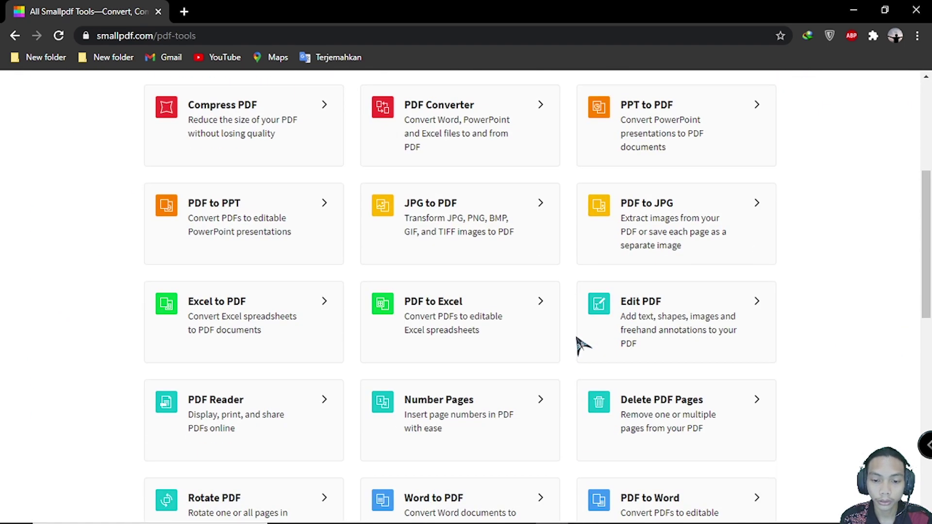
scroll(580, 349, "down", 5)
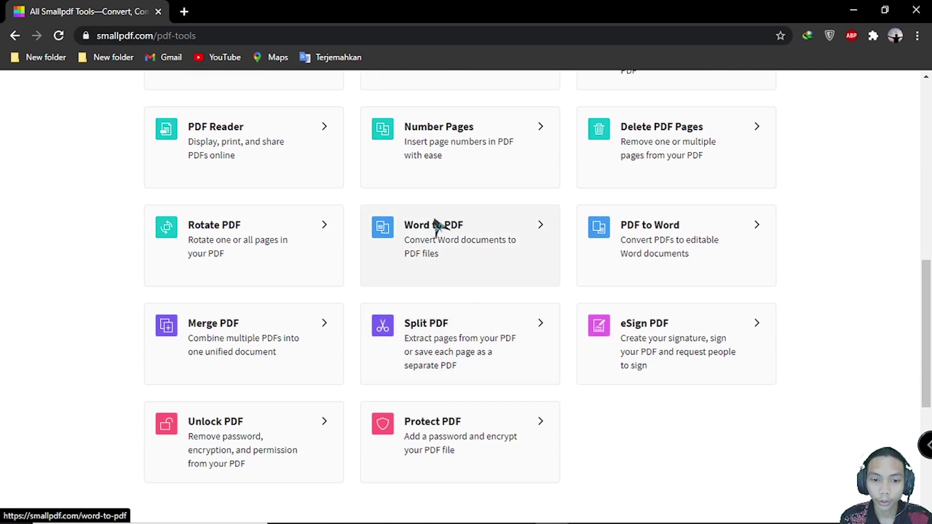
left_click(484, 235)
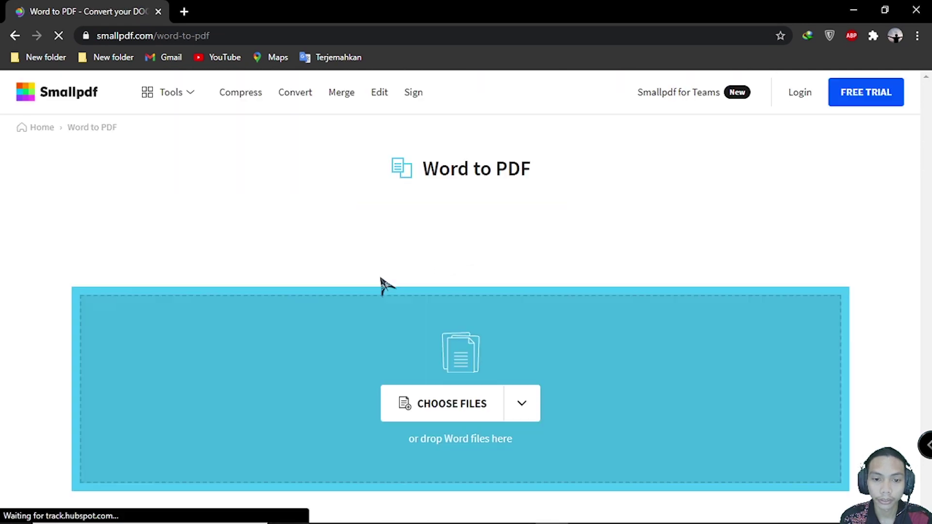
Upload the Word file SOAL PTS SMT 2 KELAS V (GF) from DATA (D:) for conversion to PDF
scroll(434, 286, "down", 3)
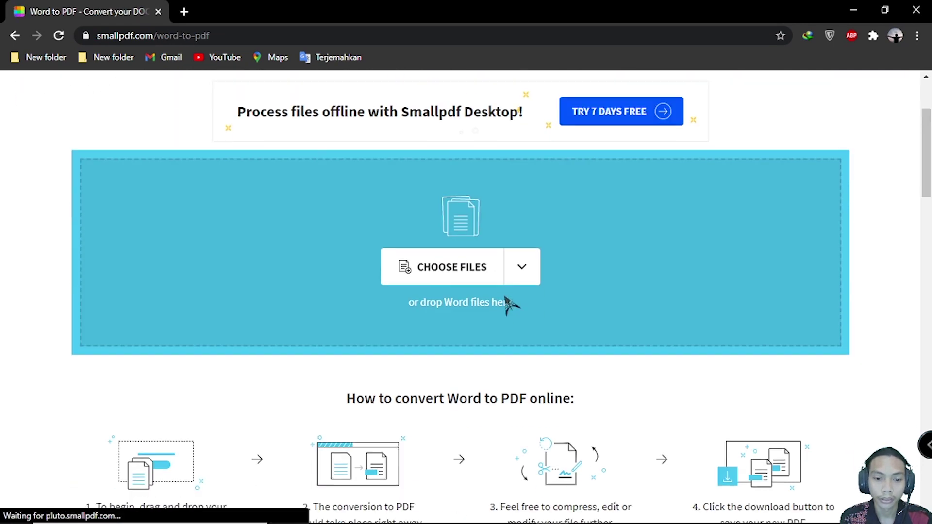
left_click(444, 271)
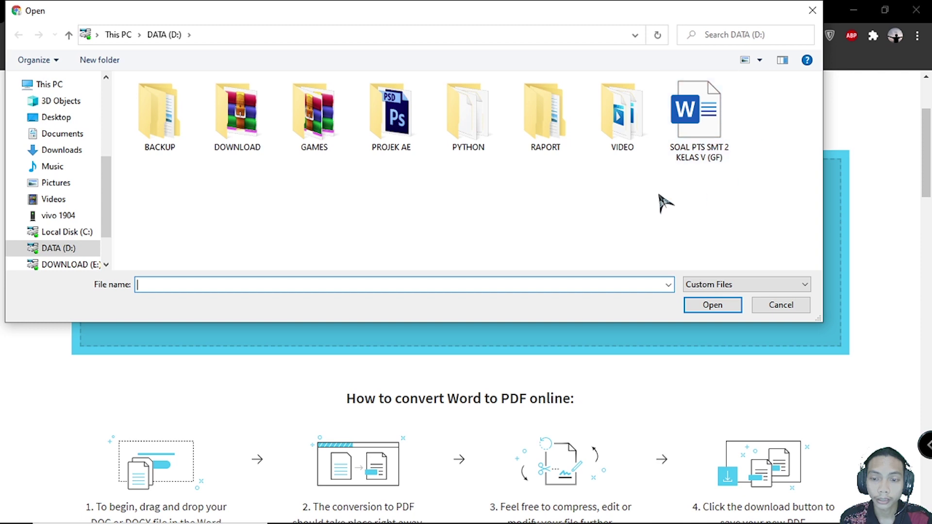
left_click(726, 125)
left_click(713, 305)
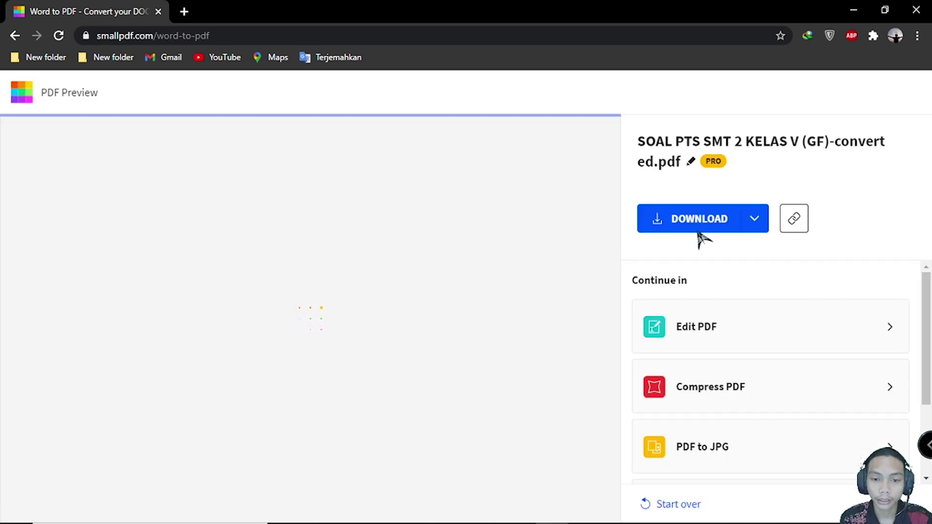
left_click(698, 232)
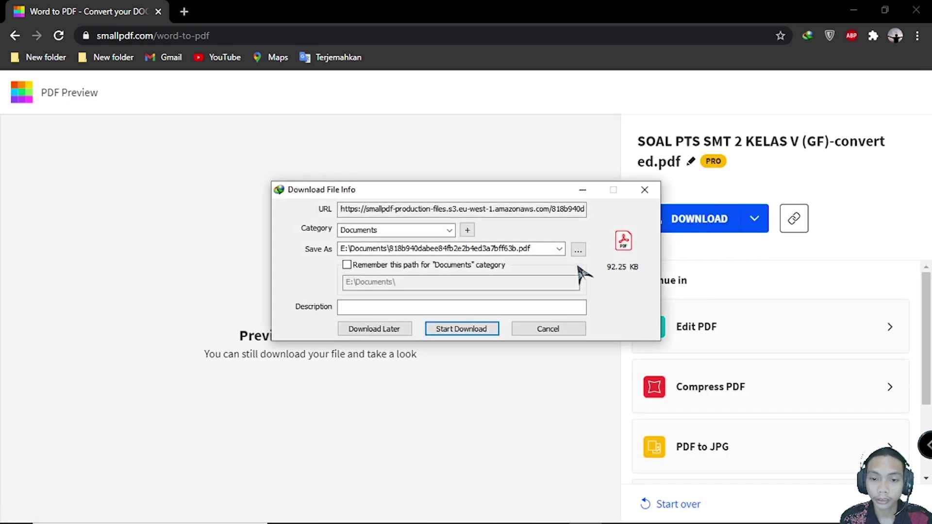
left_click(645, 189)
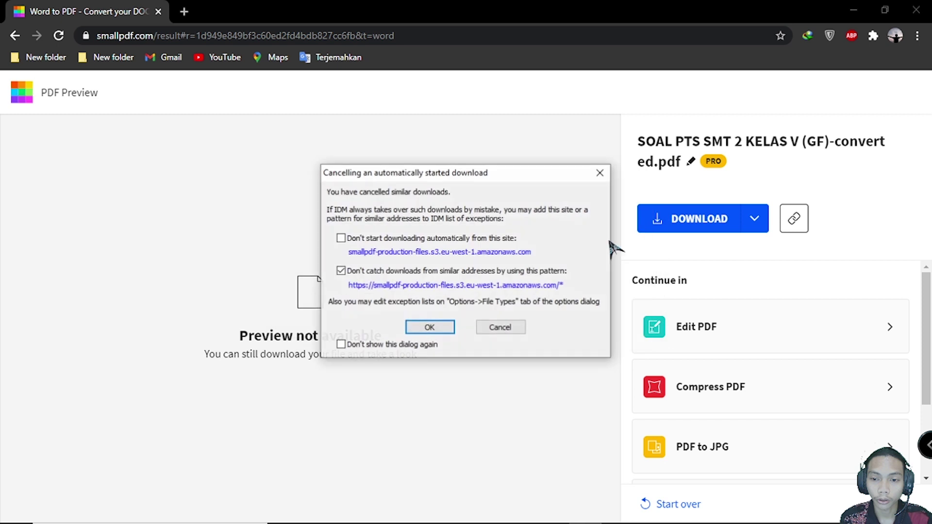
left_click(600, 173)
Download the converted PDF to E:\Documents as SOAL PTS SMT 2 KELAS V (GF)-converted_2.pdf and open it in Acrobat Reader
left_click(720, 230)
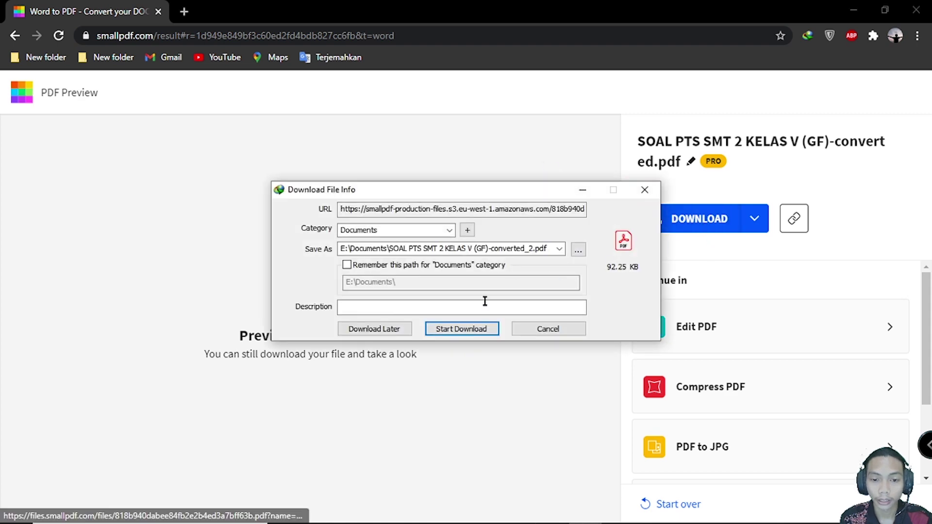
left_click(467, 330)
left_click(580, 310)
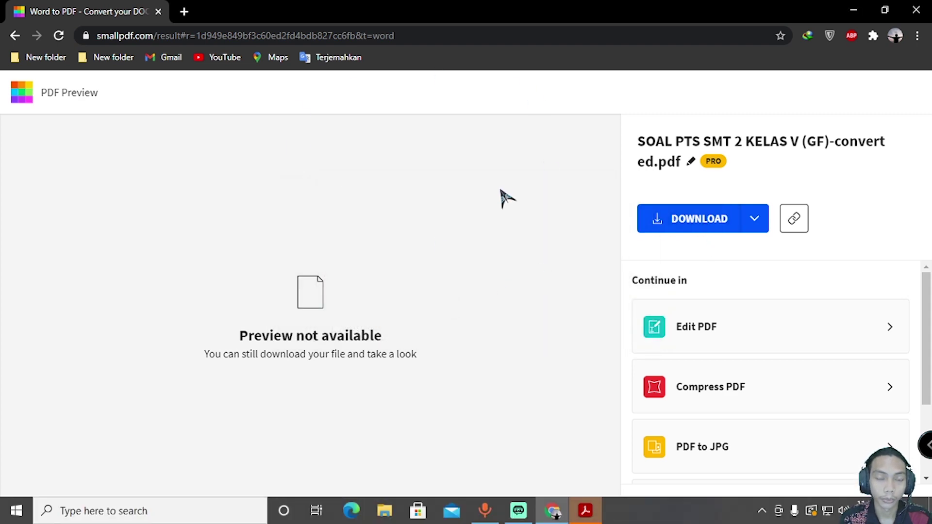
left_click(582, 514)
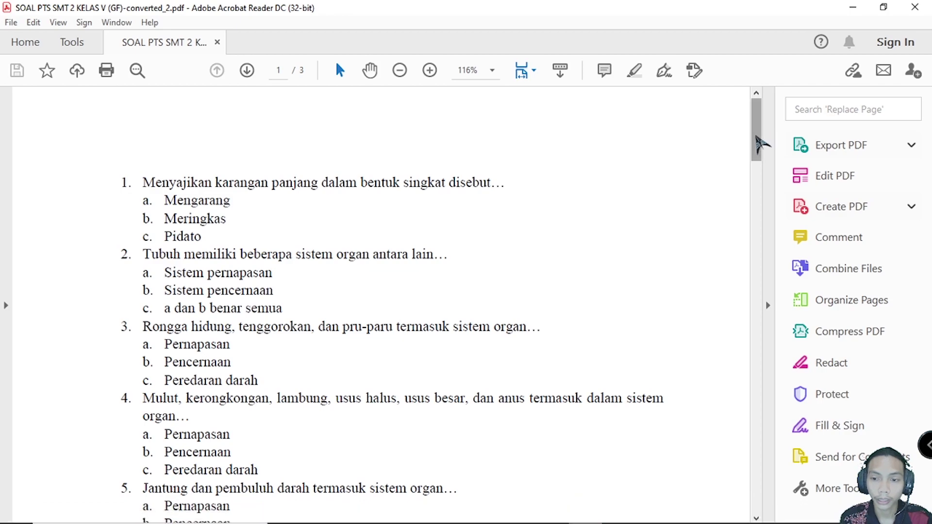
Look through the converted PDF to its last page and close Acrobat Reader and Chrome to return to the desktop
left_click_drag(760, 143, 756, 401)
left_click(915, 7)
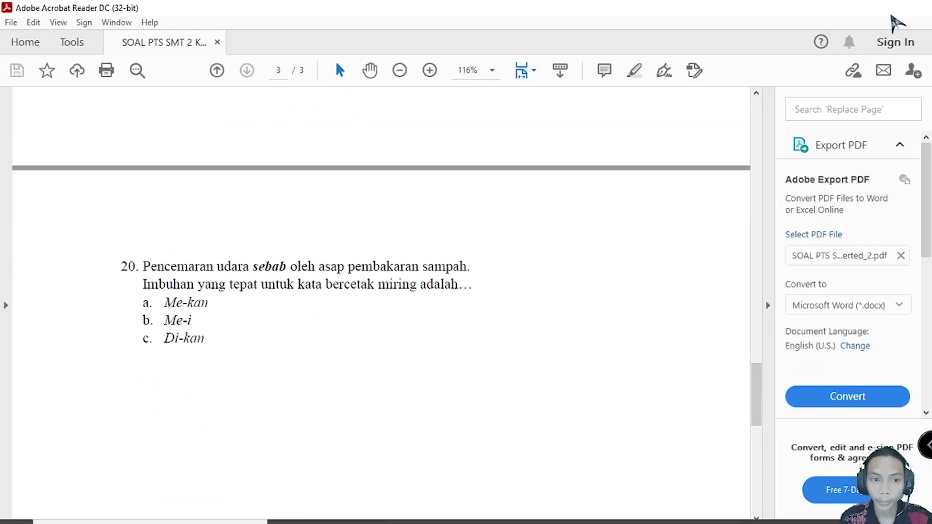
left_click(916, 9)
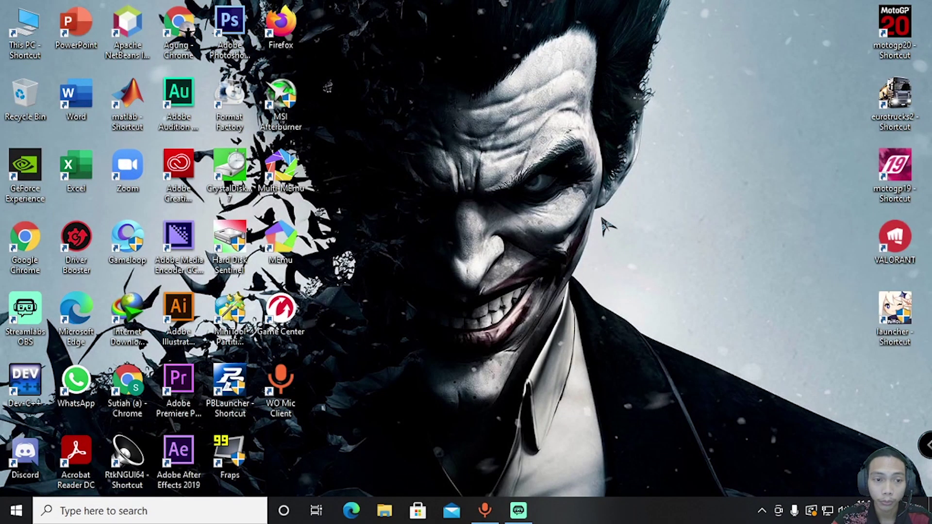
right_click(557, 39)
left_click(582, 79)
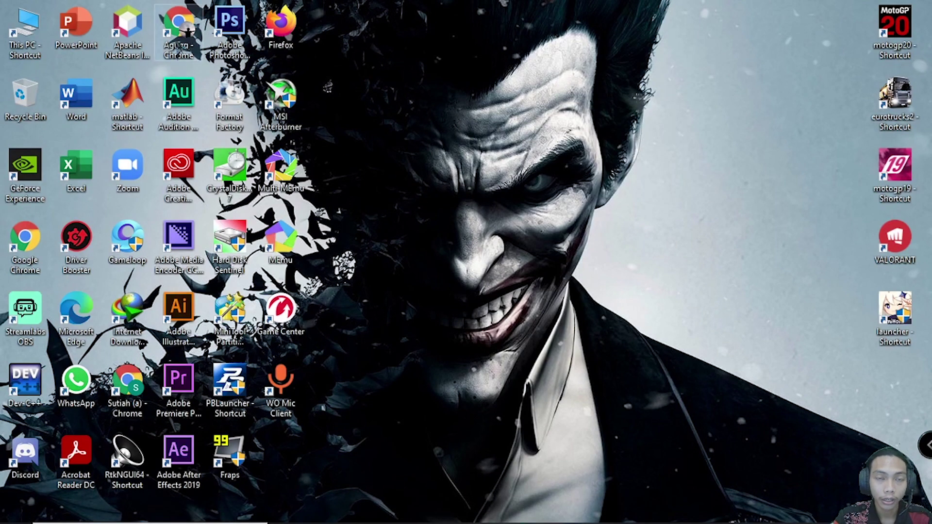
Launch Chrome and open drive.google.com
left_click(178, 41)
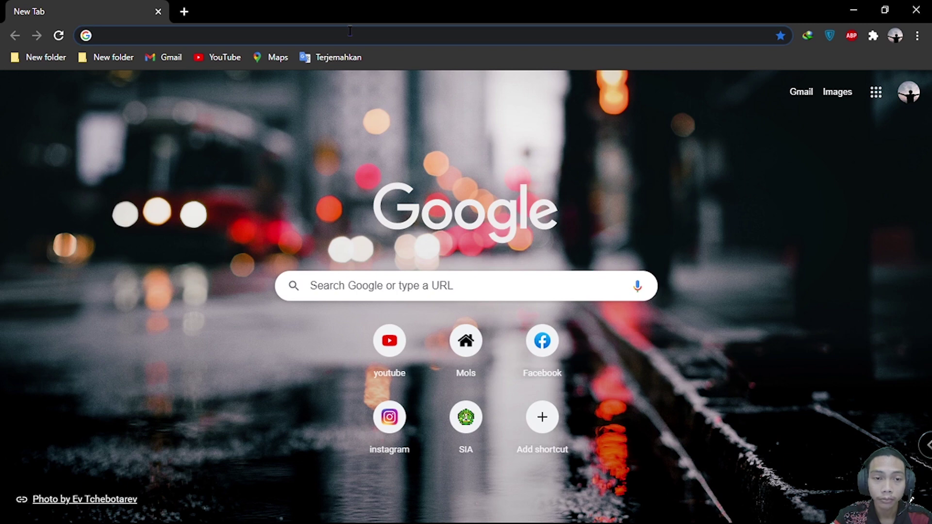
left_click(349, 31)
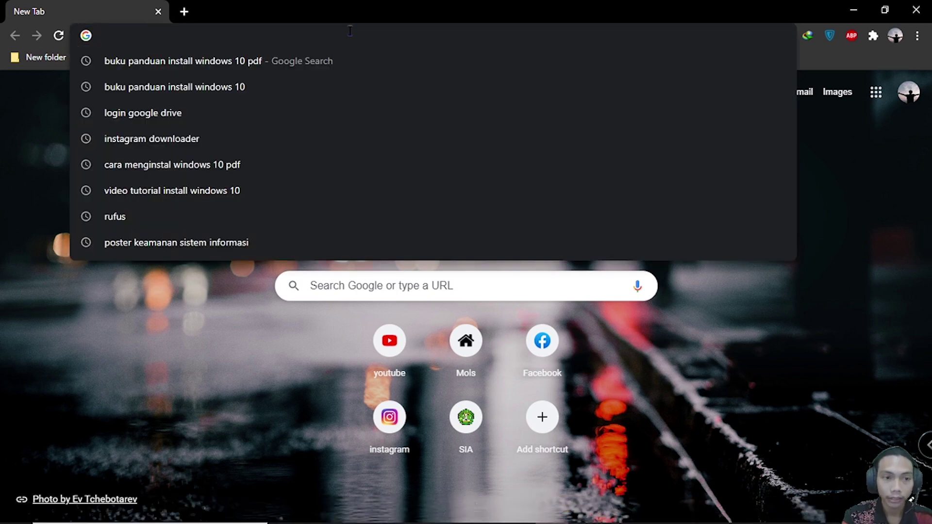
type("drive")
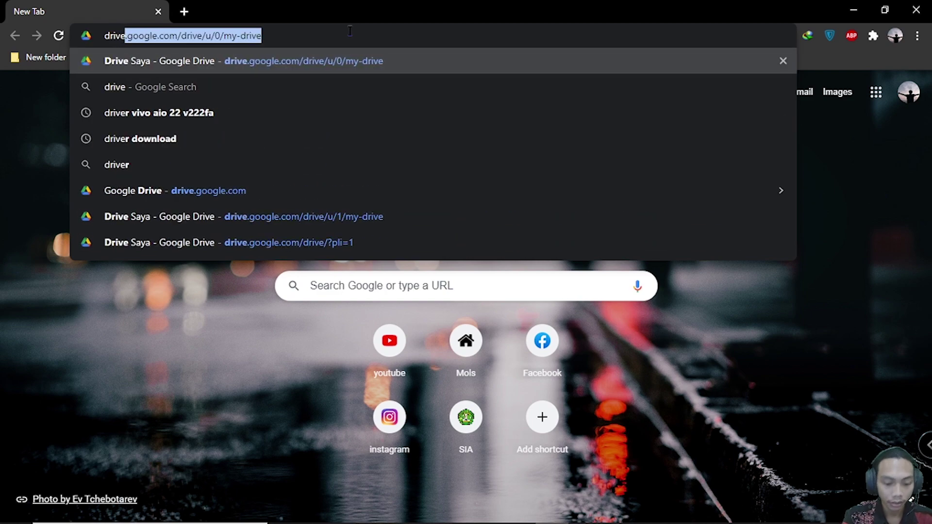
type(".googl")
key("BackSpace")
type("o")
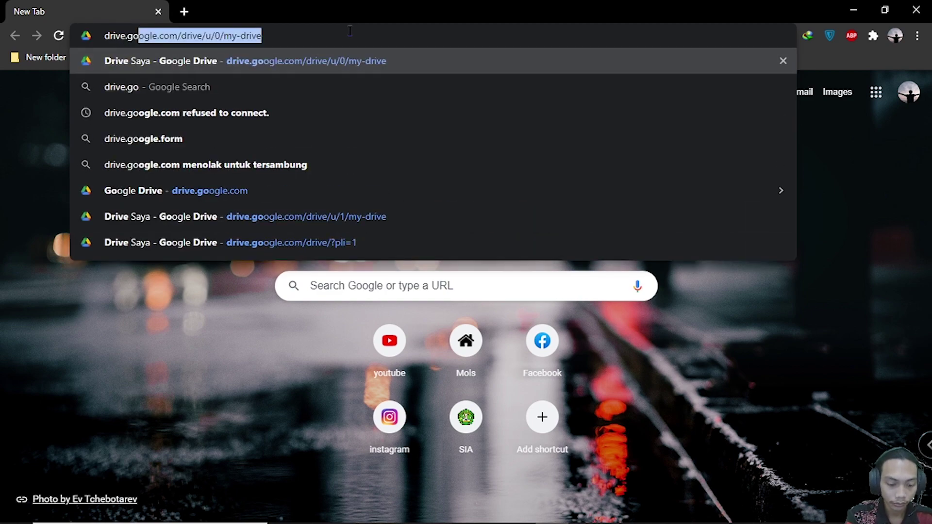
type("ogle.com")
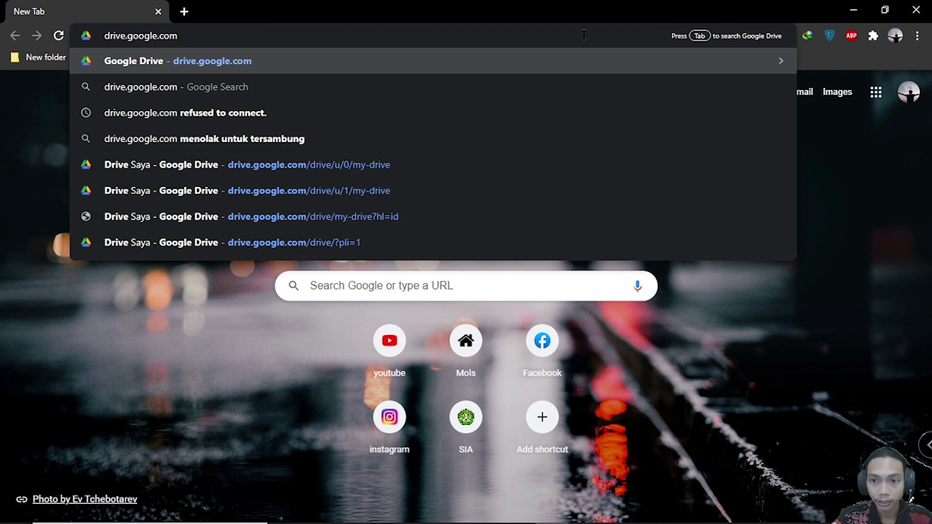
key("Return")
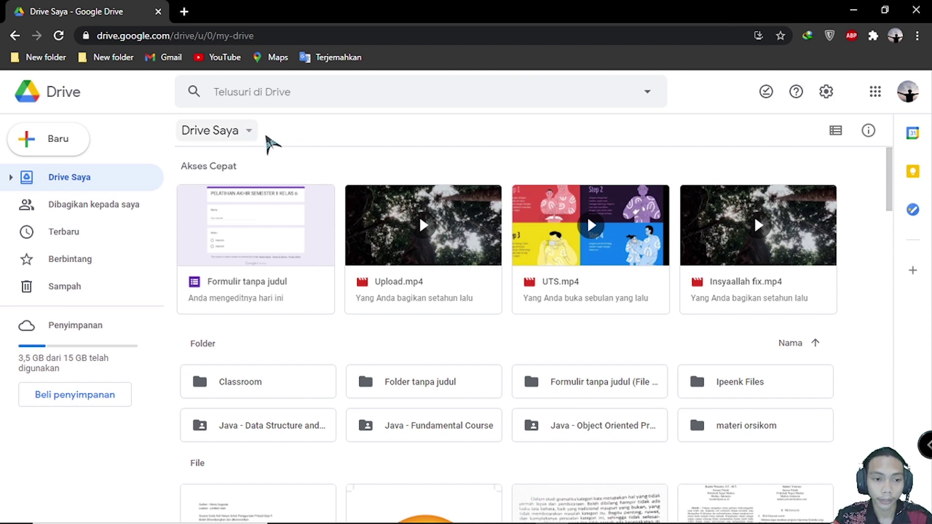
Create a new folder named SOAL UJIAN in Drive Saya
scroll(867, 297, "down", 5)
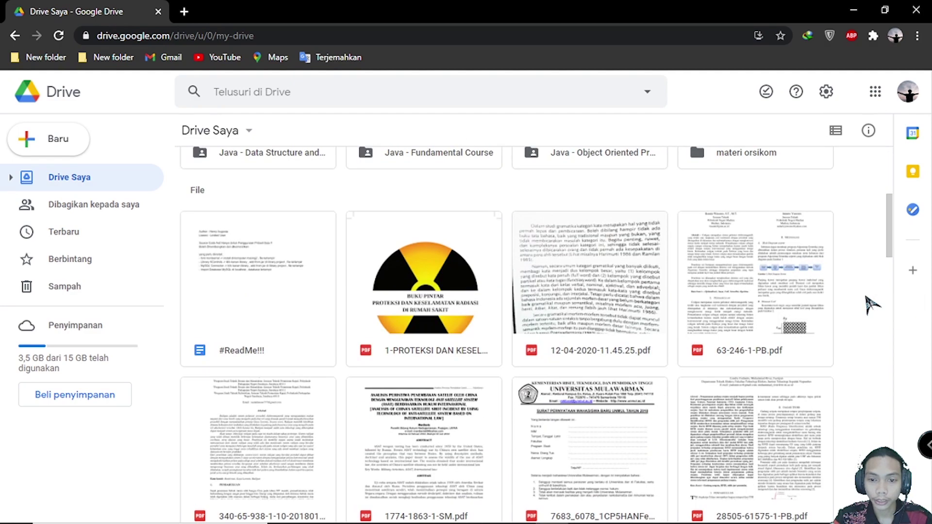
scroll(707, 312, "up", 5)
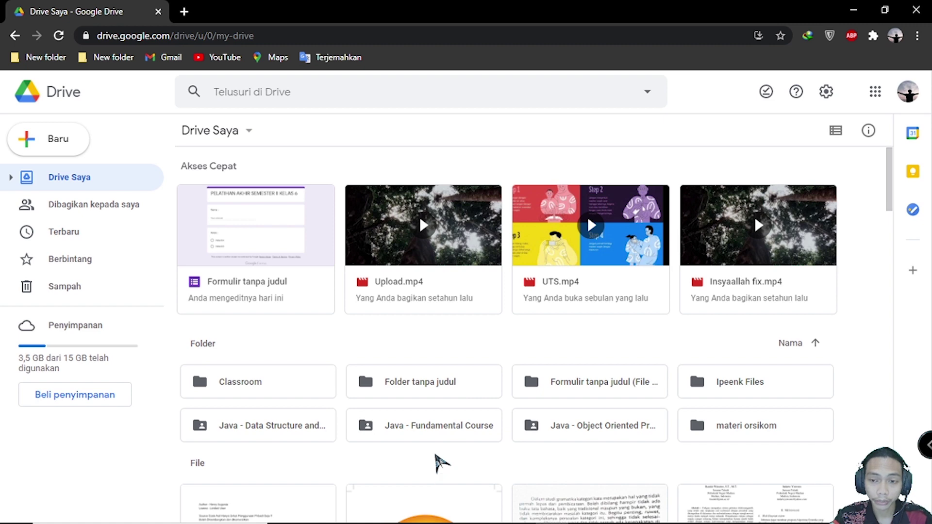
scroll(356, 445, "down", 4)
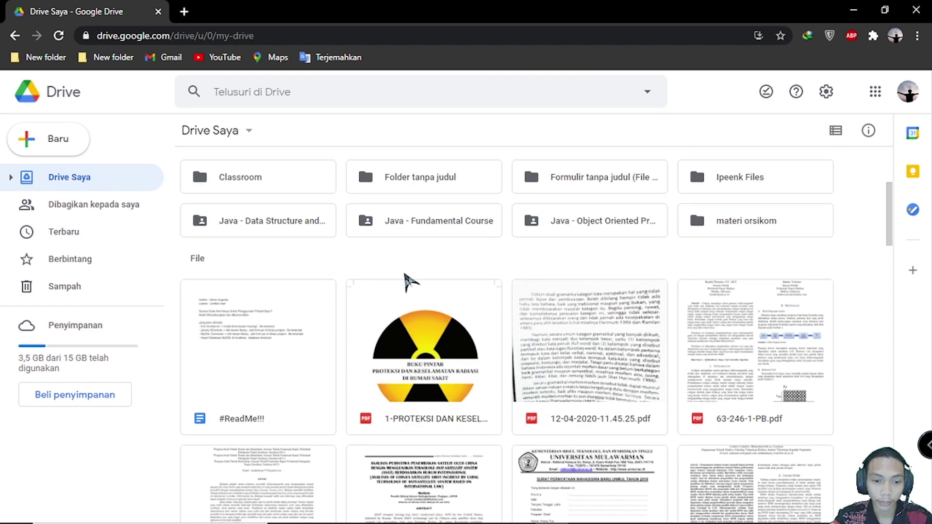
scroll(414, 266, "up", 1)
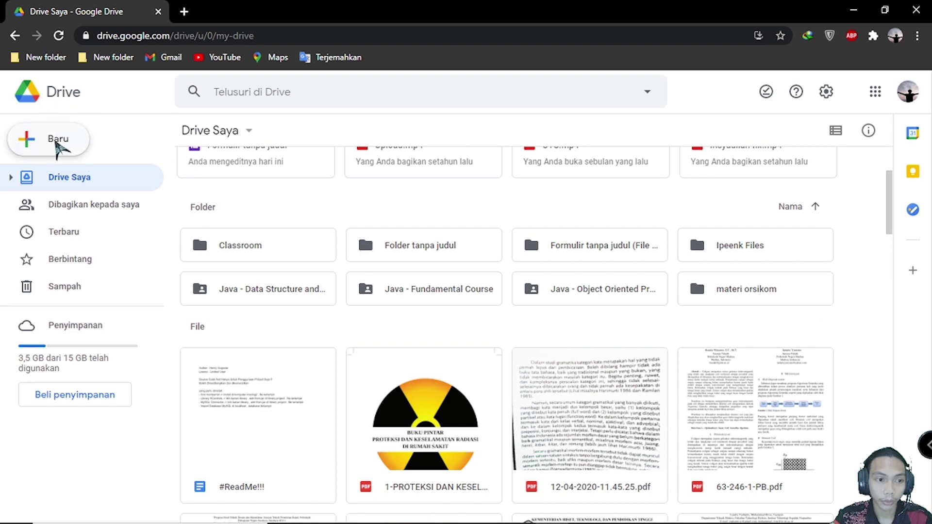
left_click(58, 142)
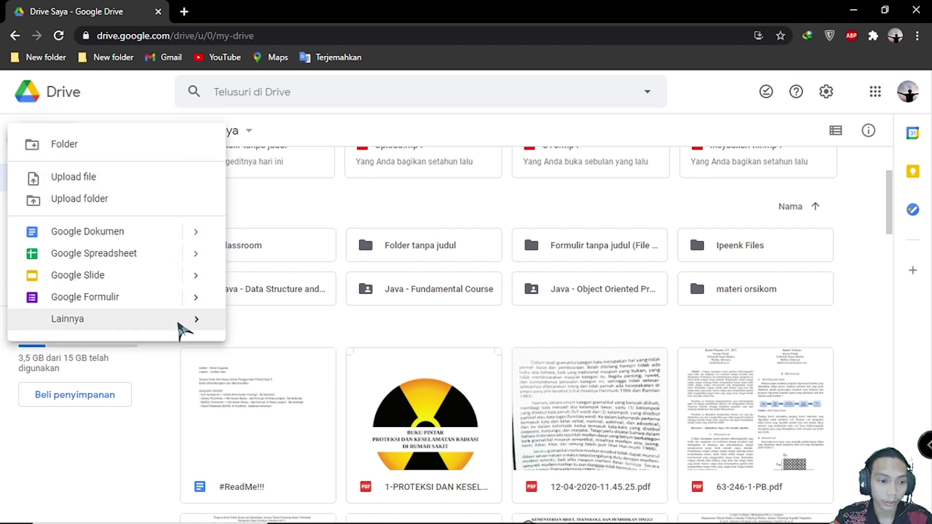
mouse_move(176, 323)
left_click(125, 147)
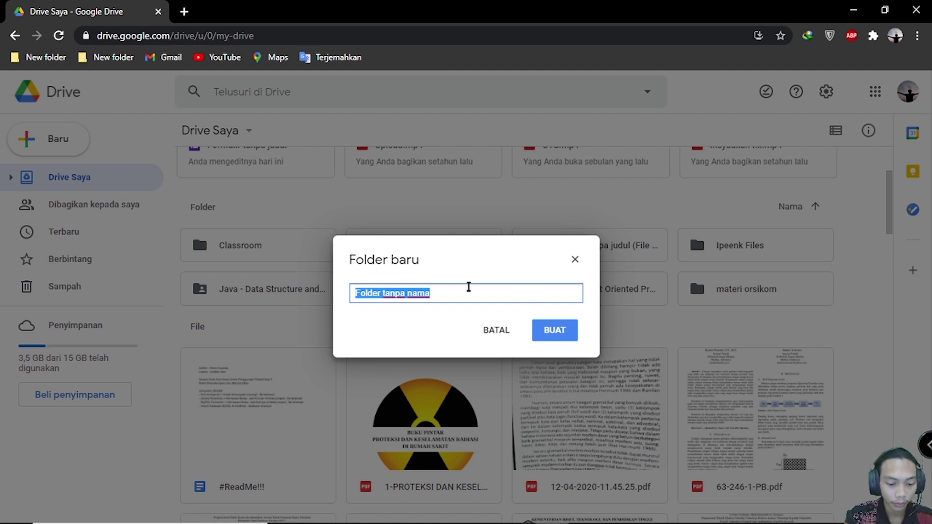
type("SOAL UJIAN")
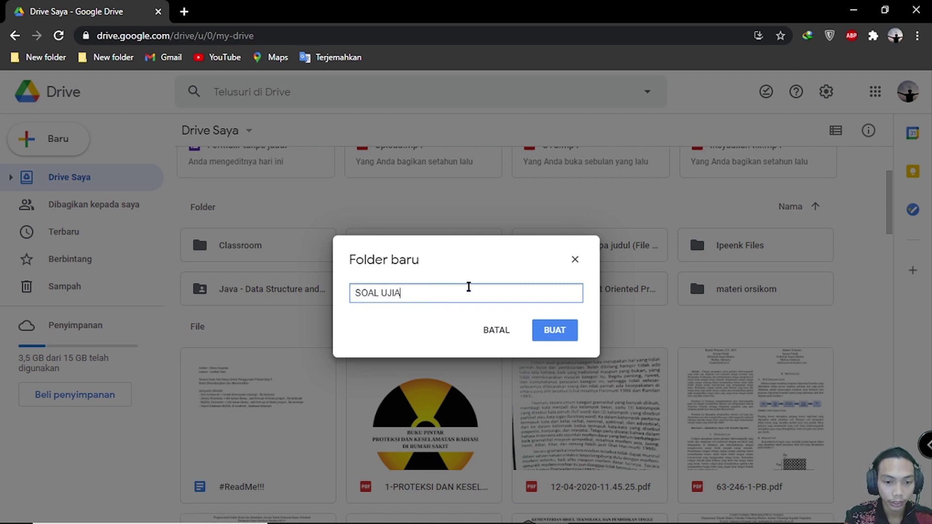
left_click(555, 331)
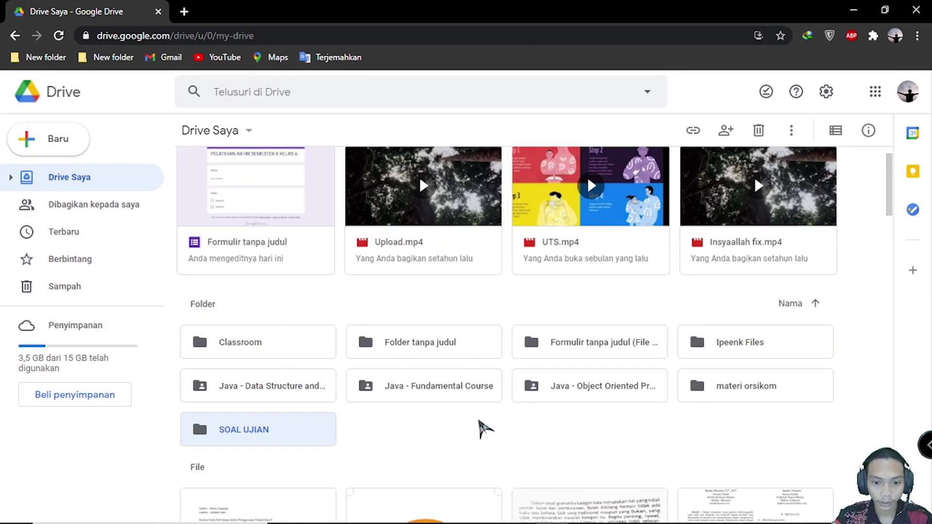
Upload the PDF SOAL PTS SMT 2 KELAS V (GF) from DATA (D:) into the SOAL UJIAN folder and dismiss the upload notification
scroll(397, 439, "down", 3)
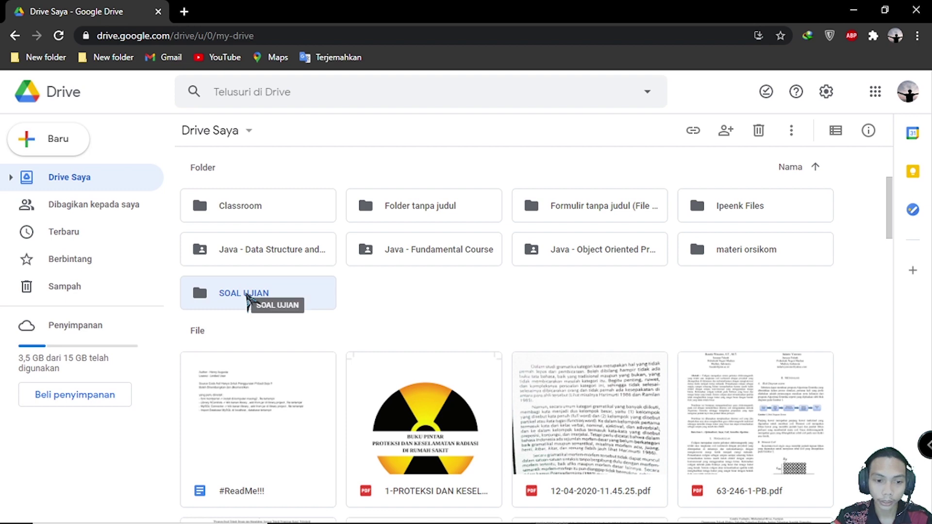
double_click(247, 297)
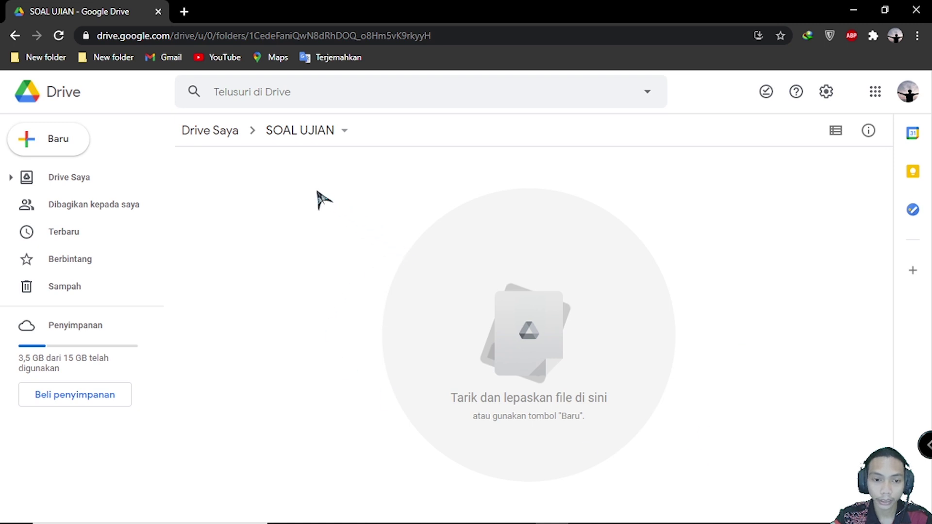
right_click(245, 179)
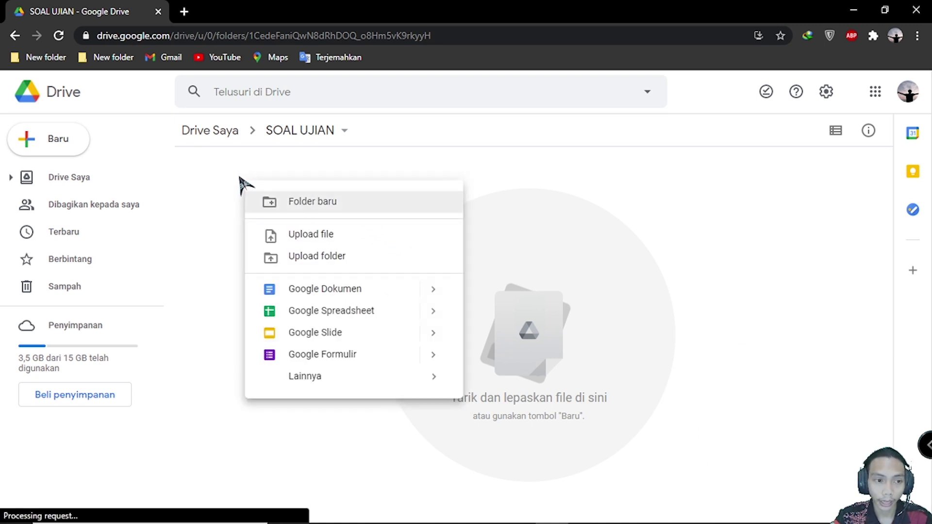
left_click(229, 171)
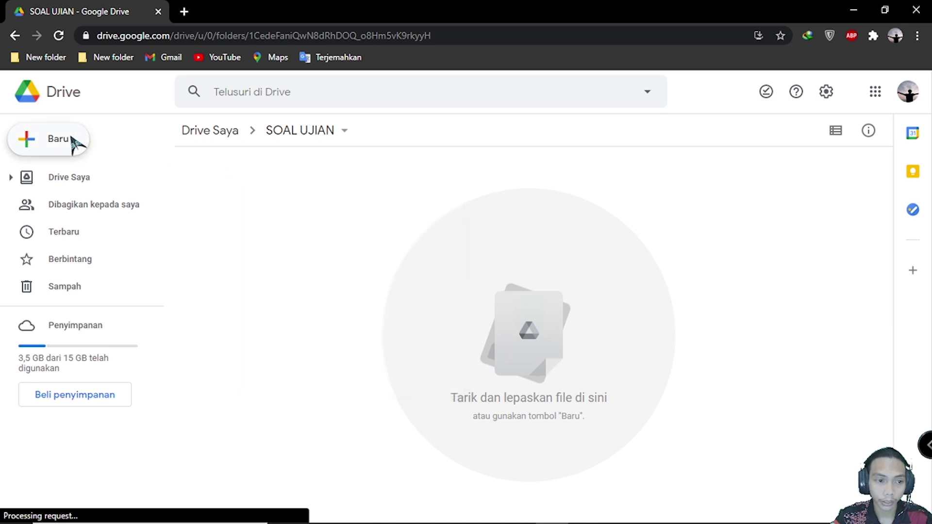
left_click(54, 146)
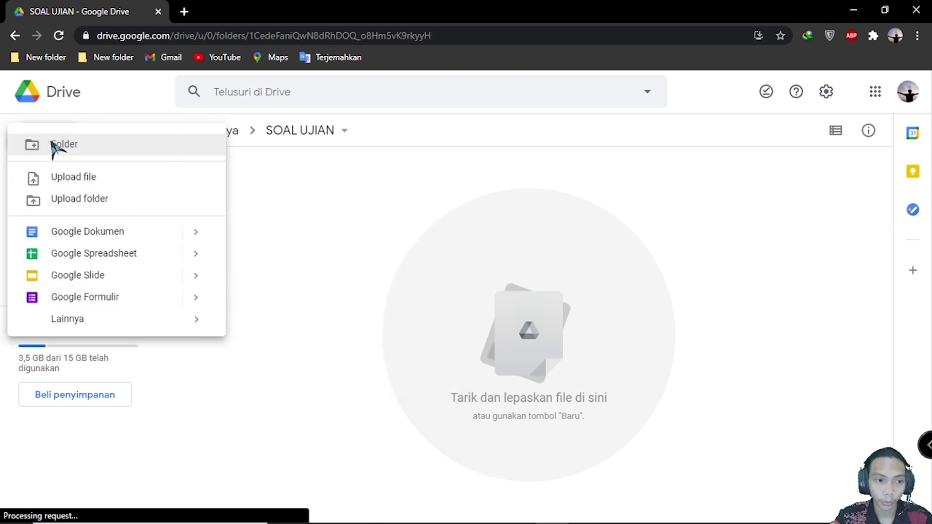
left_click(95, 176)
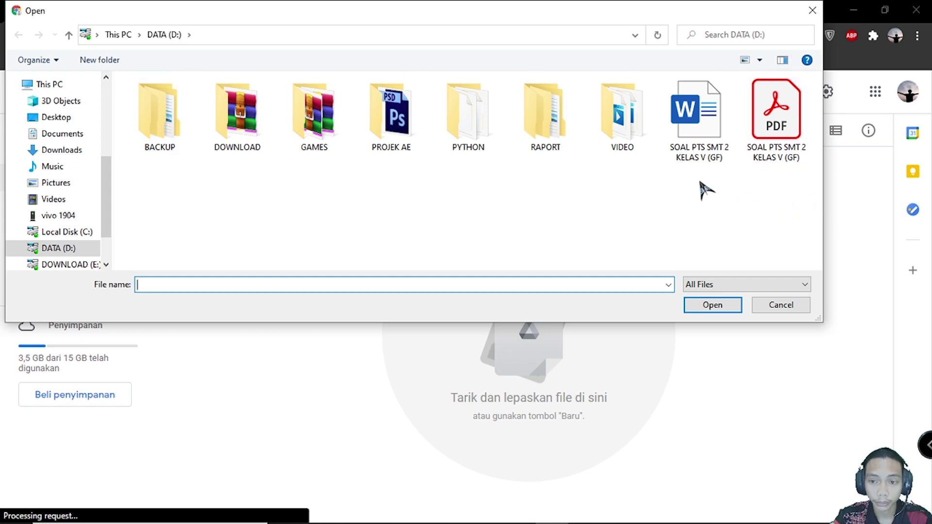
left_click(802, 124)
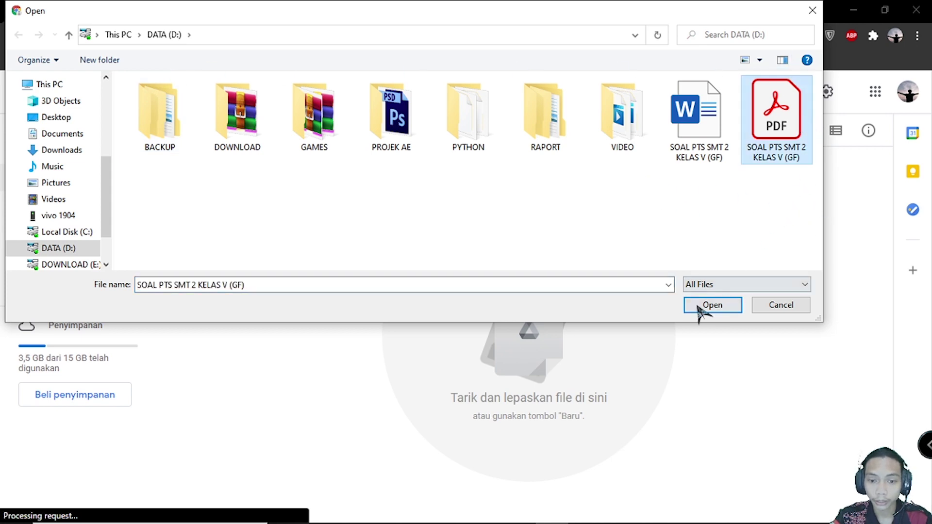
left_click(711, 306)
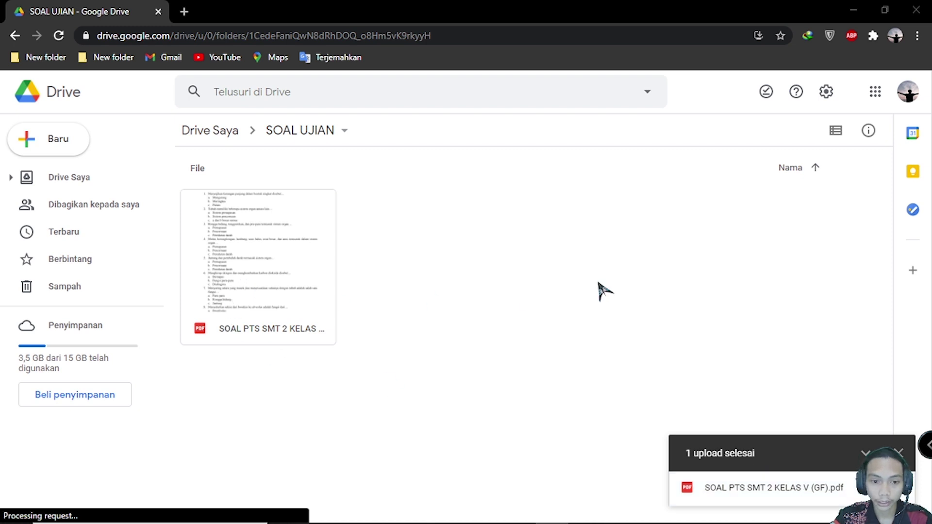
left_click(236, 275)
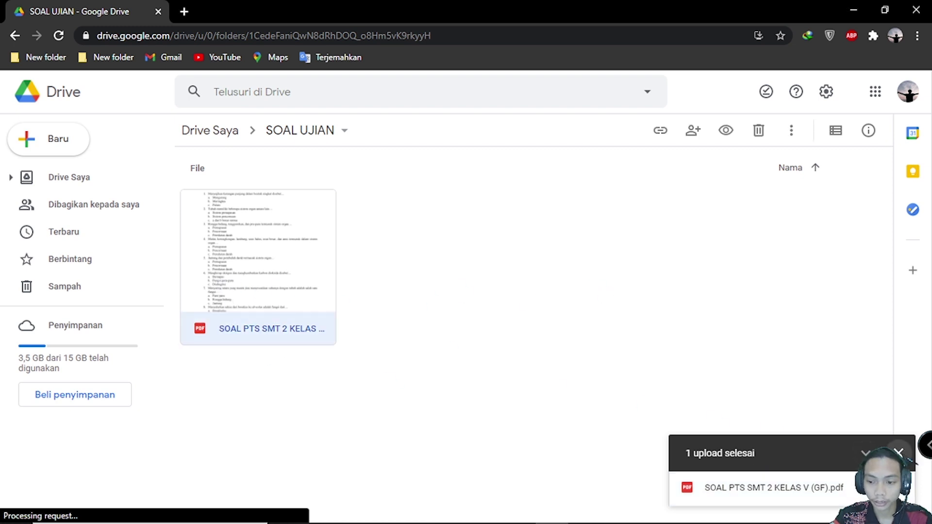
left_click(901, 453)
right_click(539, 237)
left_click(439, 261)
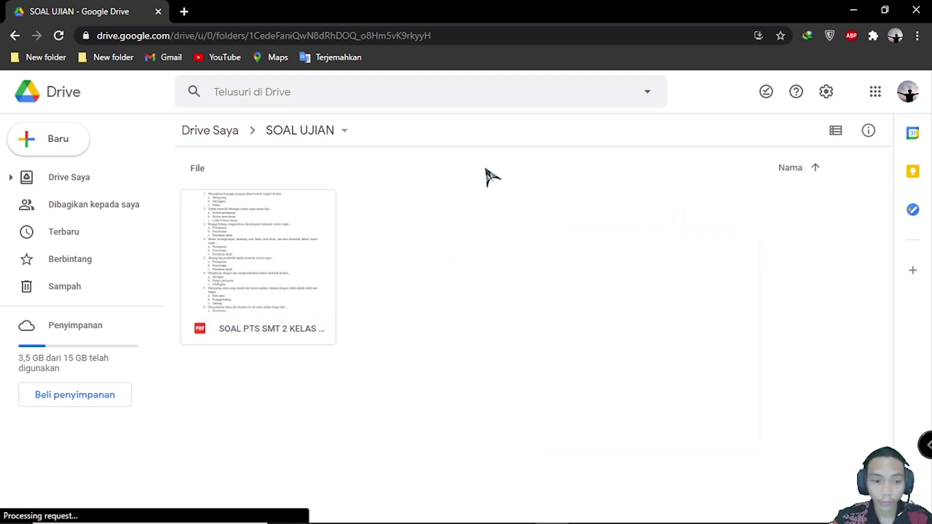
left_click(236, 256)
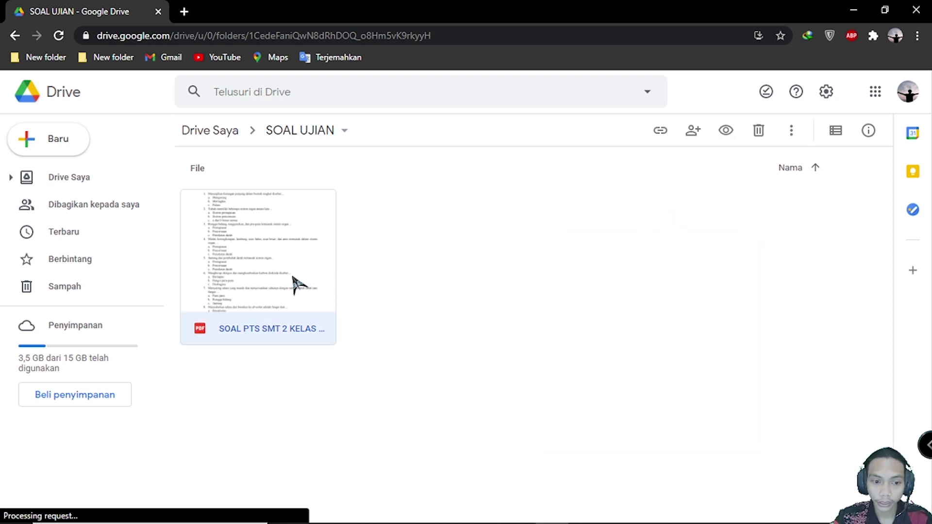
left_click(487, 251)
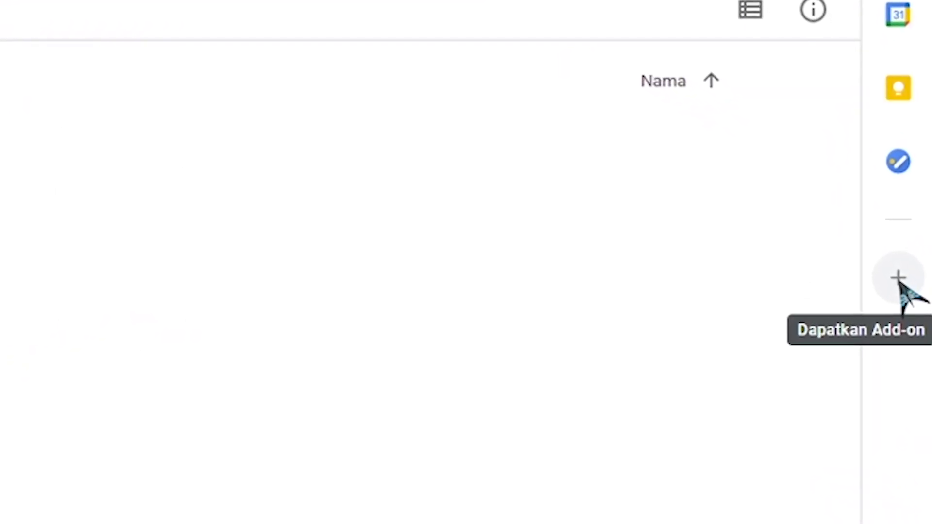
Open the Automagical Forms add-on page in Google Workspace Marketplace
left_click(902, 278)
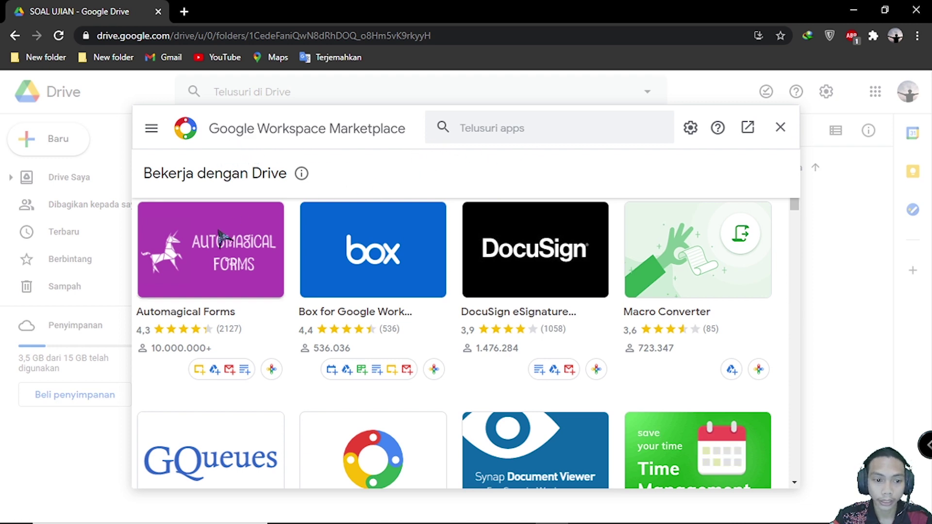
left_click(502, 126)
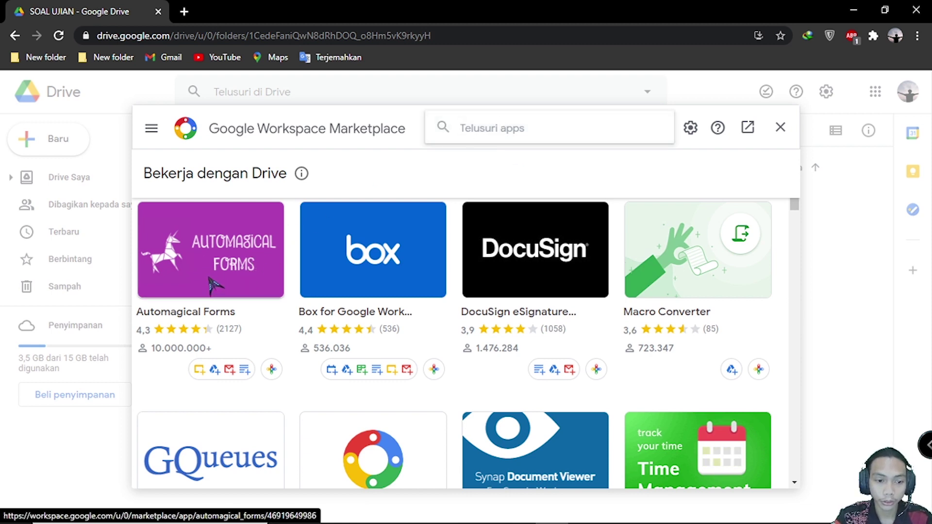
left_click(208, 294)
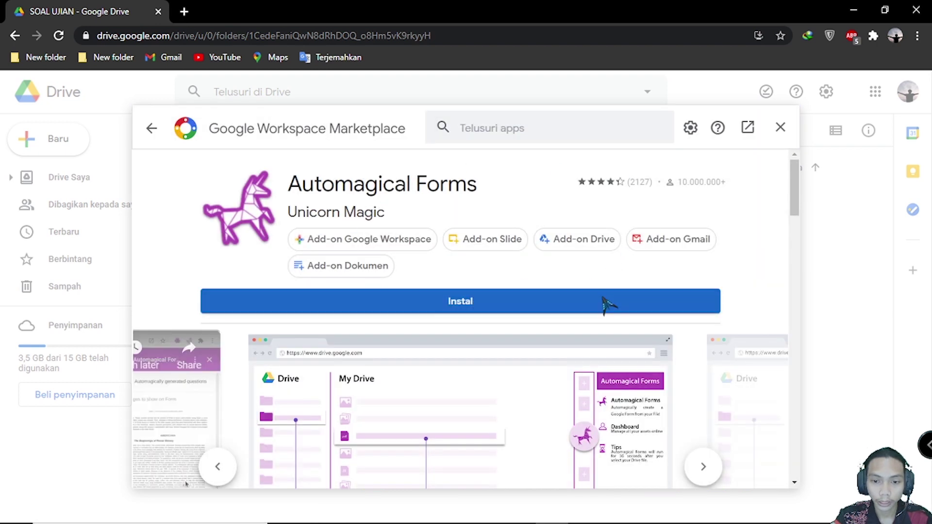
Install Automagical Forms with the existing Google account, allow the requested access and finish the installation
left_click(484, 307)
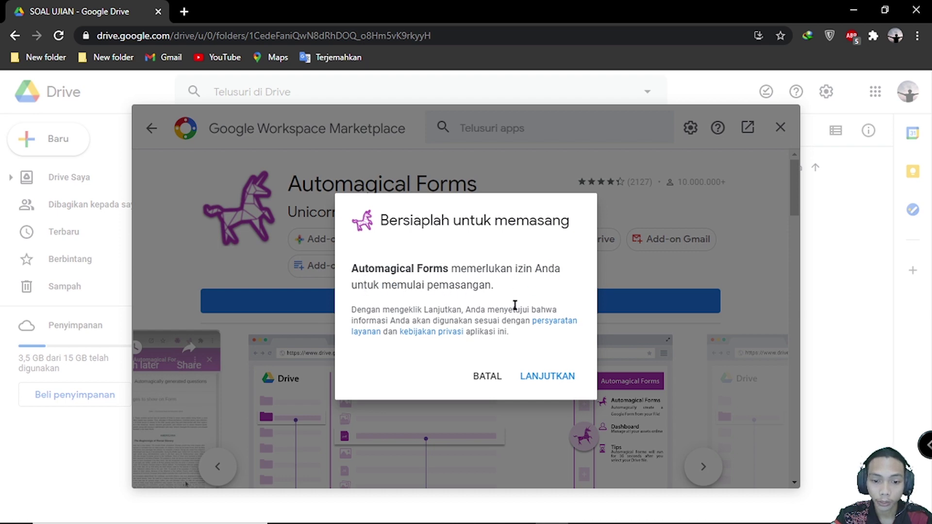
left_click(547, 377)
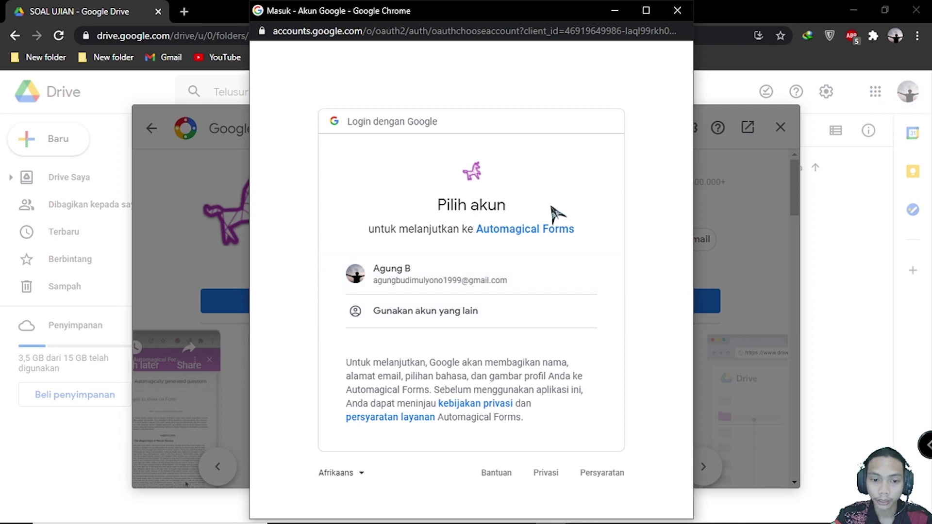
left_click(454, 277)
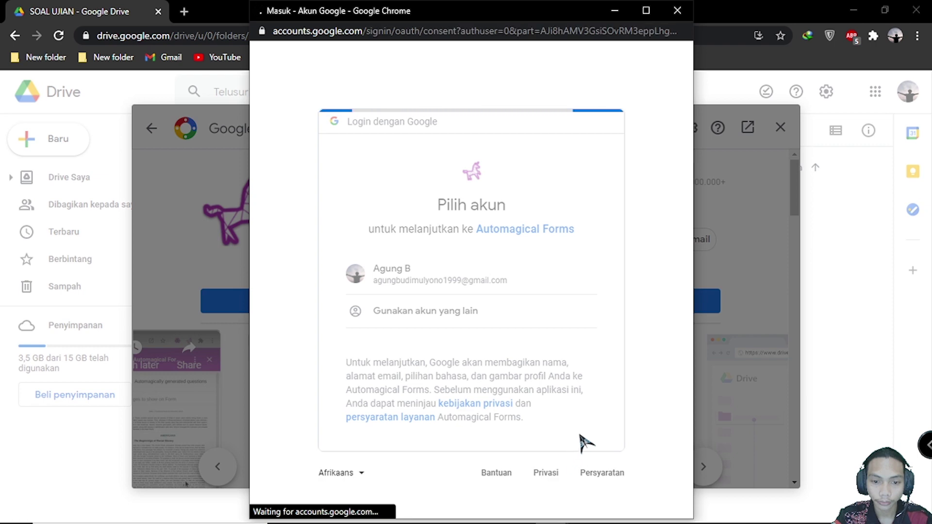
scroll(483, 420, "down", 3)
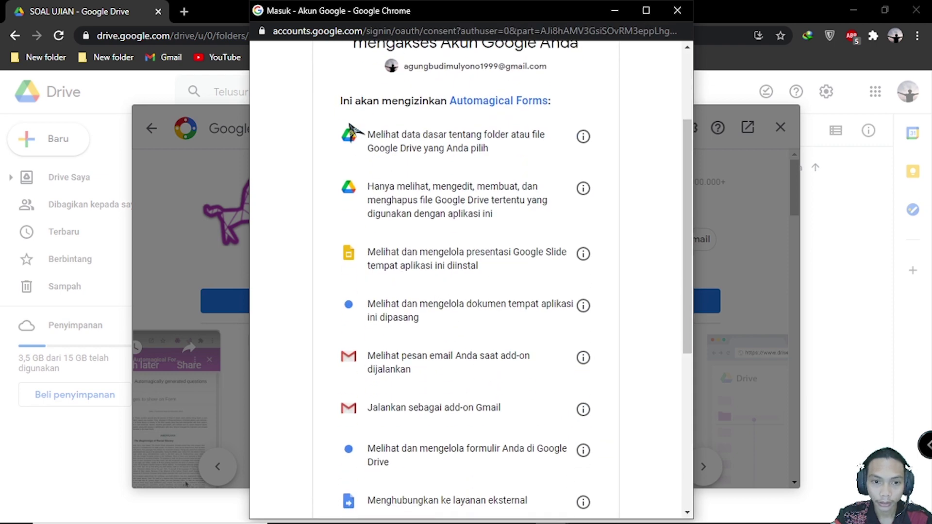
scroll(392, 170, "up", 3)
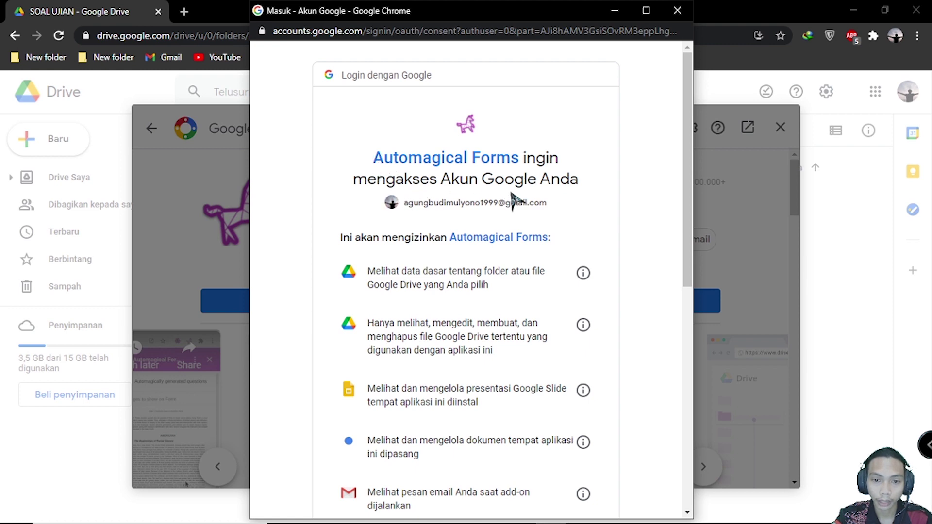
scroll(570, 235, "down", 10)
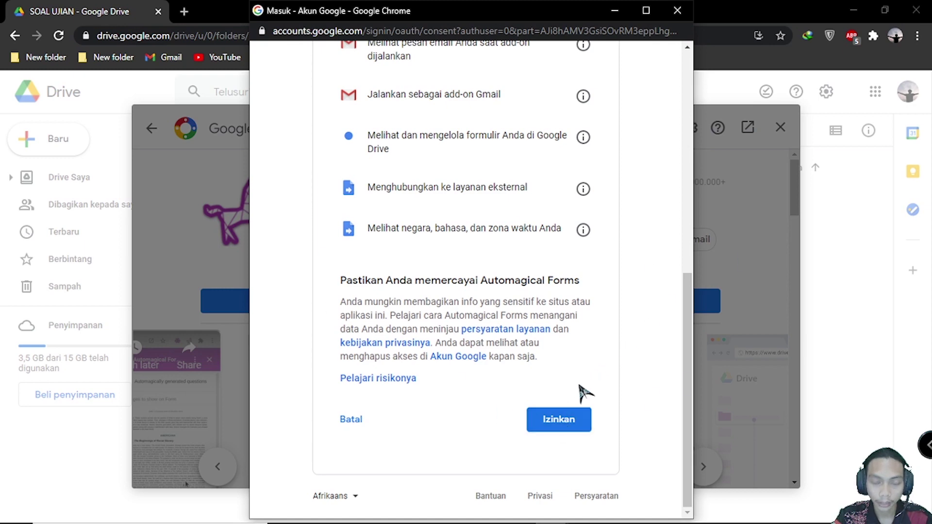
left_click(552, 430)
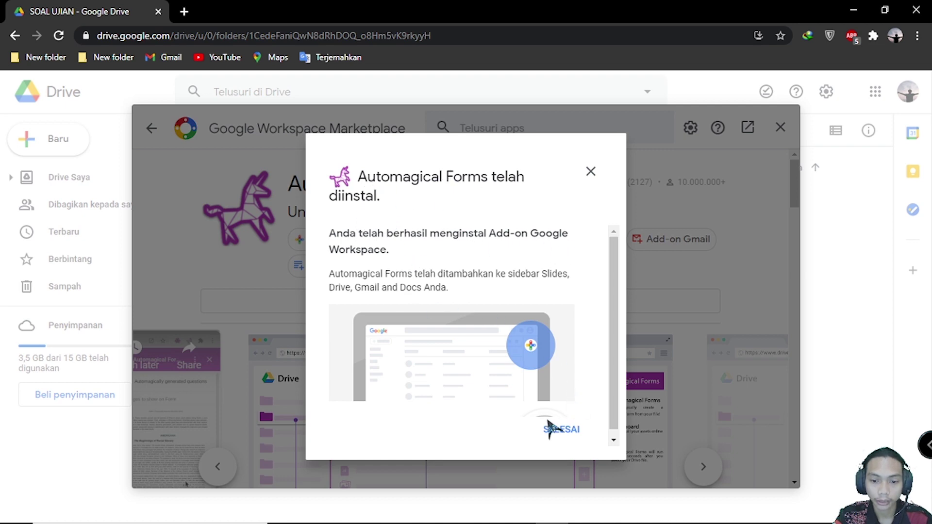
left_click(559, 431)
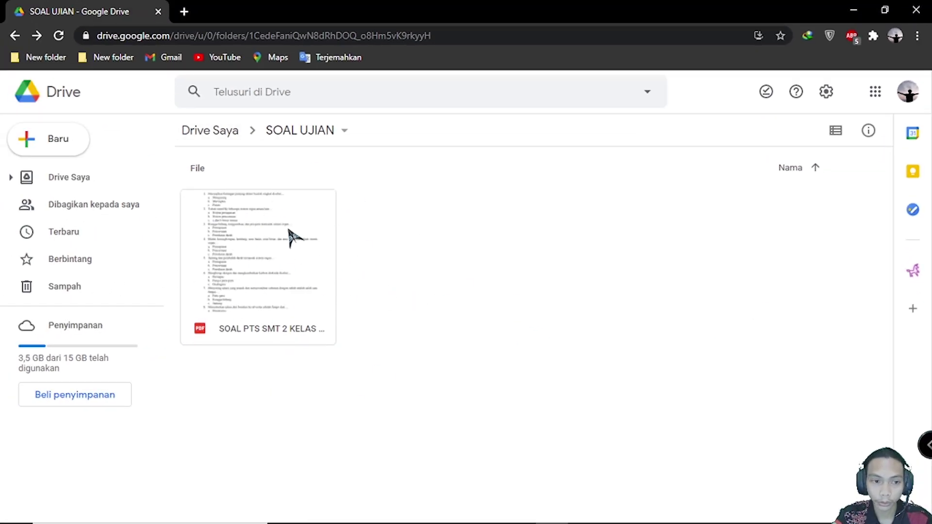
Open Automagical Forms in Drive and select the SOAL PTS SMT 2 KELAS V (GF) PDF as its source file
left_click(915, 273)
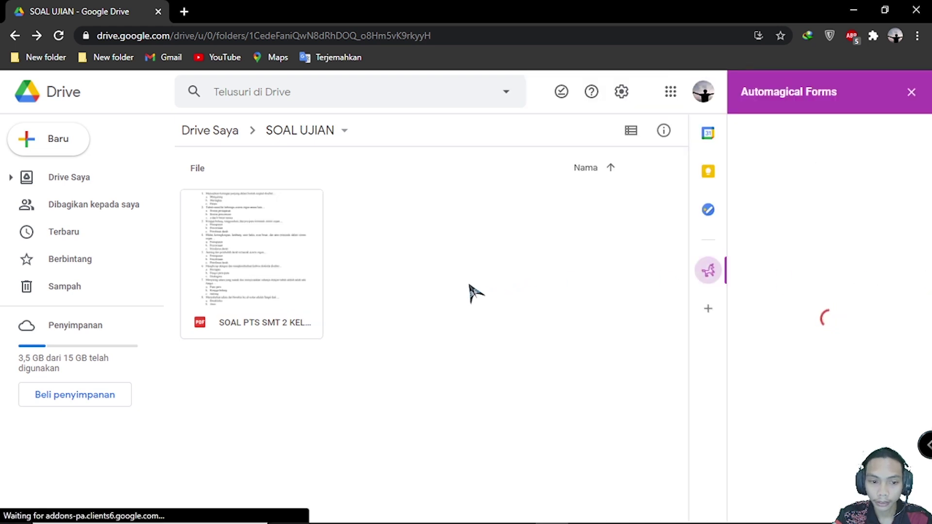
left_click(241, 264)
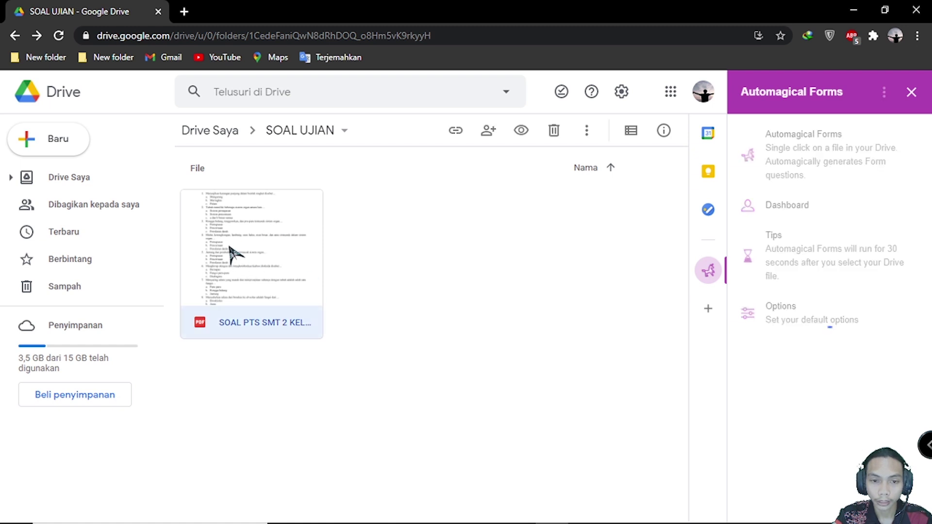
mouse_move(229, 253)
left_mouse_down()
mouse_move(330, 253)
mouse_move(238, 255)
left_mouse_up()
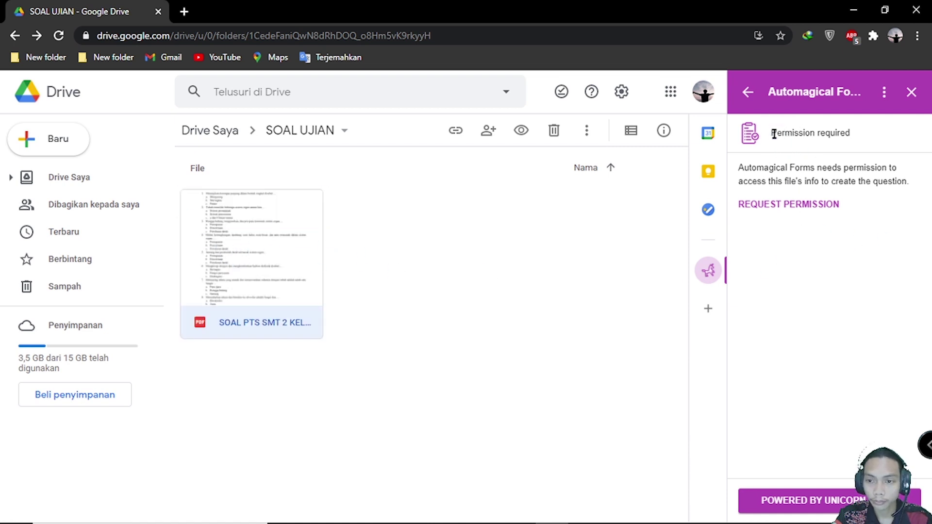
left_click_drag(782, 133, 860, 138)
left_click(867, 292)
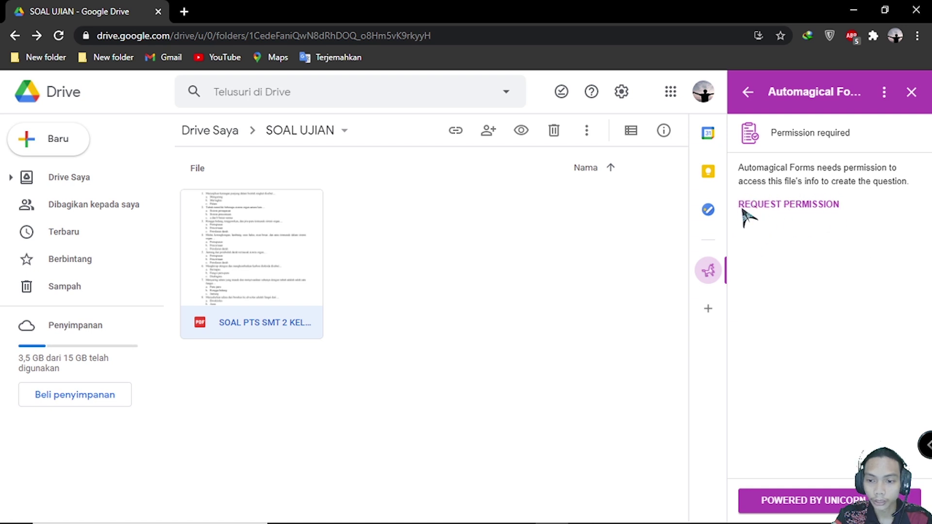
Grant Automagical Forms access to the selected PDF and have it find the file's questions automatically
left_click(805, 206)
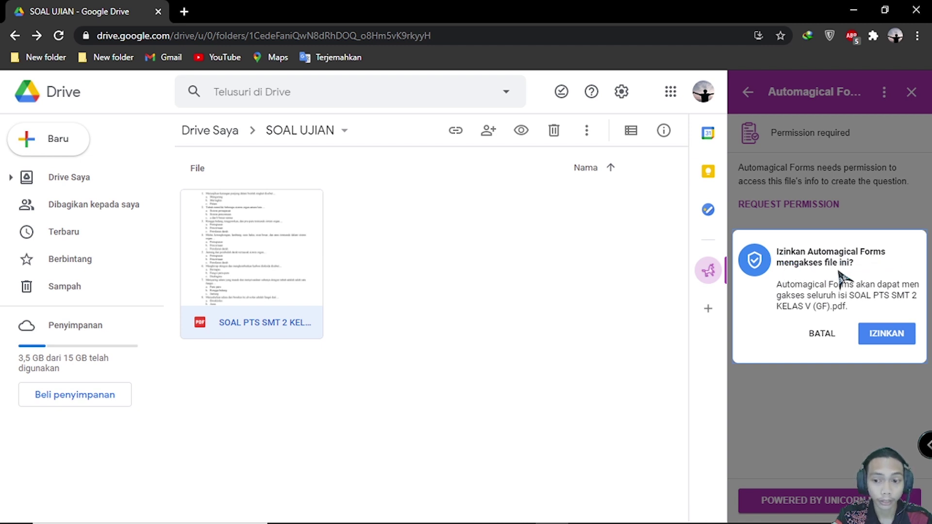
left_click(880, 338)
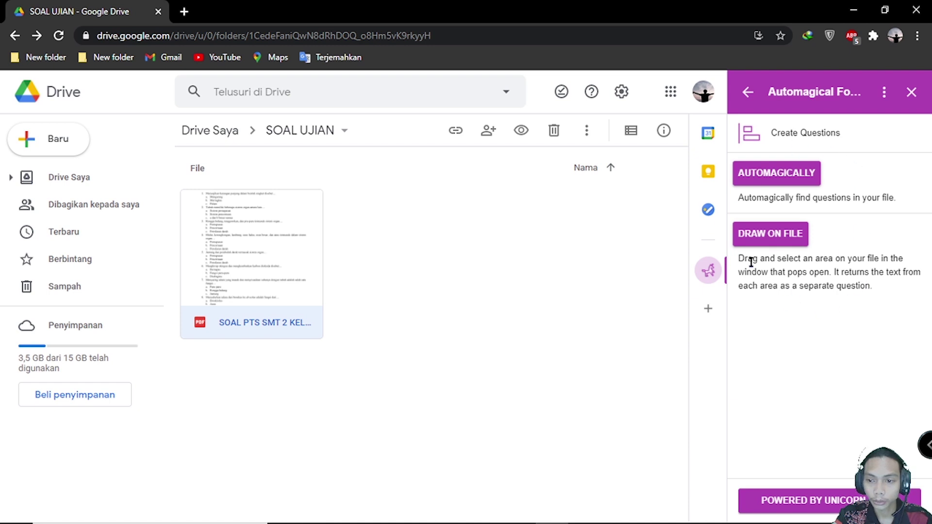
left_click(783, 182)
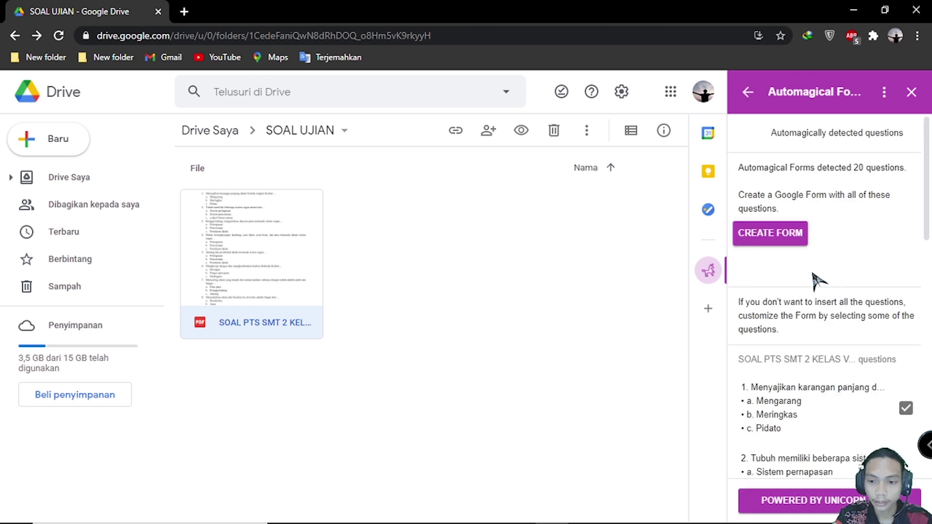
Review the full list of detected questions, their answer options and the PDF page previews
scroll(835, 253, "down", 5)
scroll(831, 287, "up", 4)
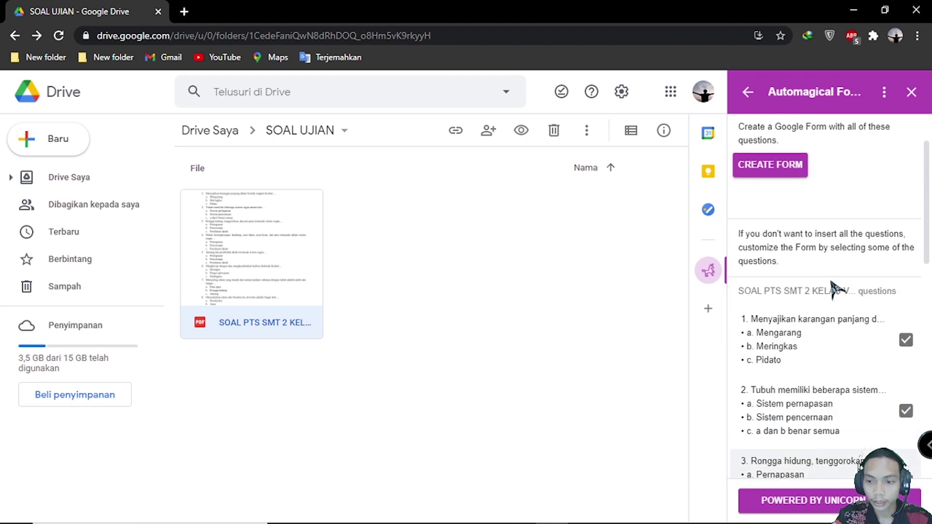
scroll(830, 287, "down", 15)
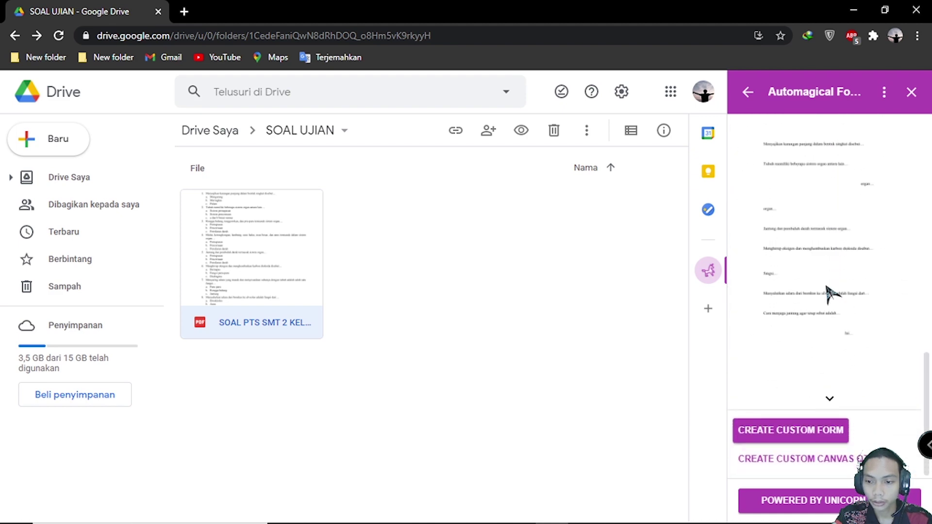
scroll(829, 293, "up", 3)
scroll(825, 270, "up", 10)
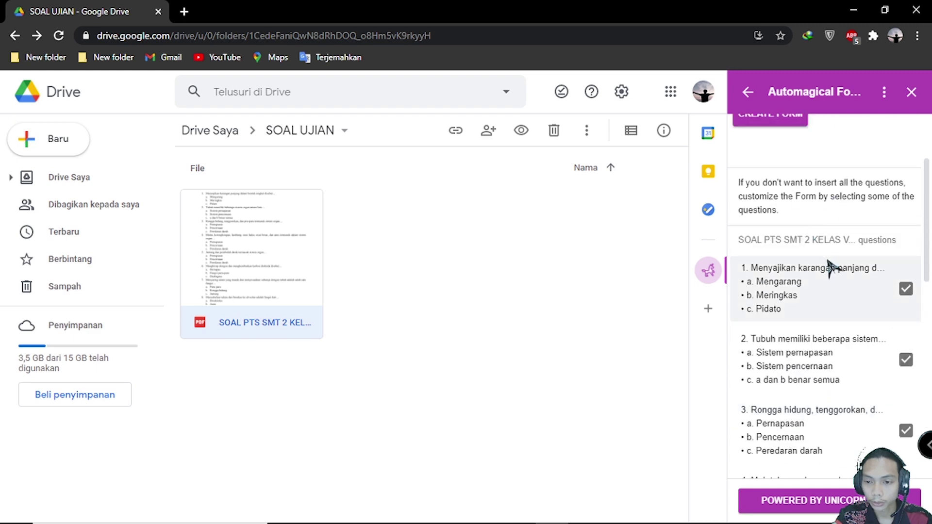
scroll(832, 291, "down", 5)
scroll(825, 292, "up", 5)
scroll(817, 245, "down", 5)
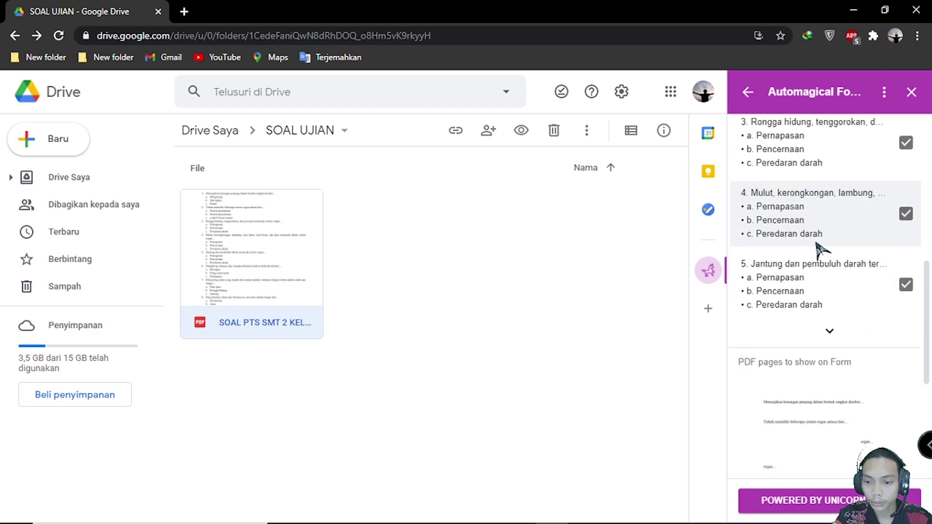
scroll(829, 214, "up", 4)
scroll(798, 219, "up", 3)
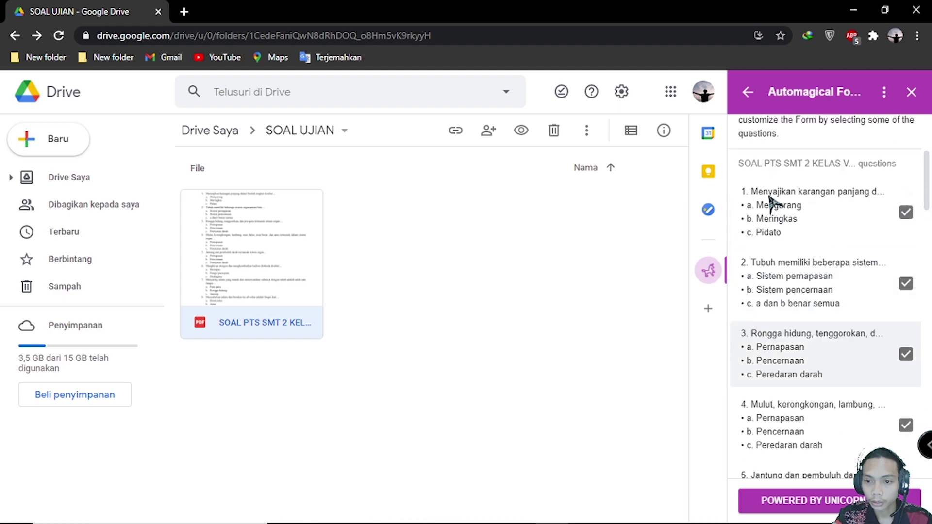
scroll(773, 202, "down", 12)
scroll(774, 360, "down", 5)
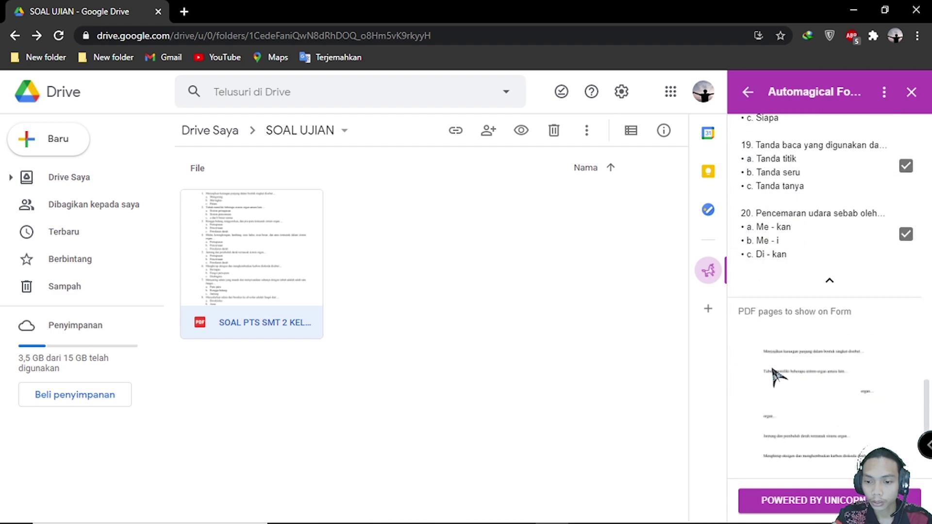
scroll(787, 258, "up", 5)
scroll(801, 262, "up", 12)
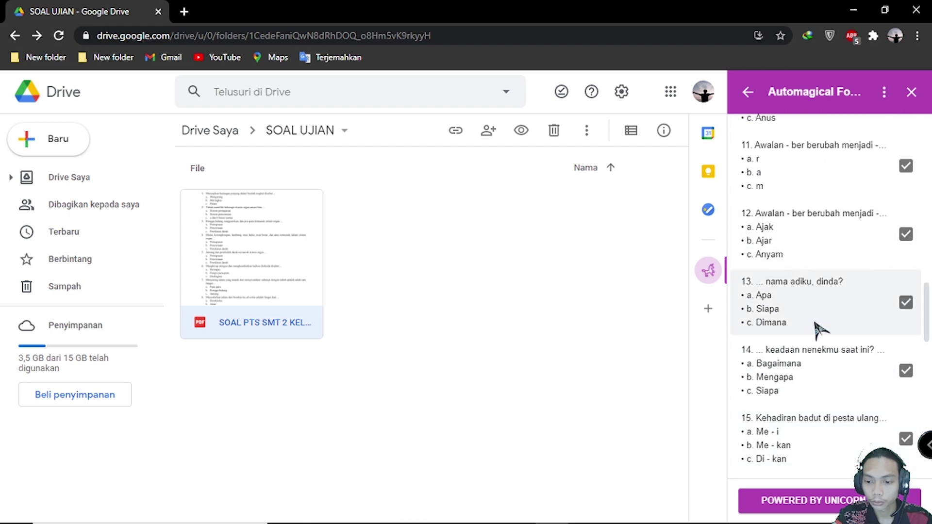
scroll(816, 304, "up", 1)
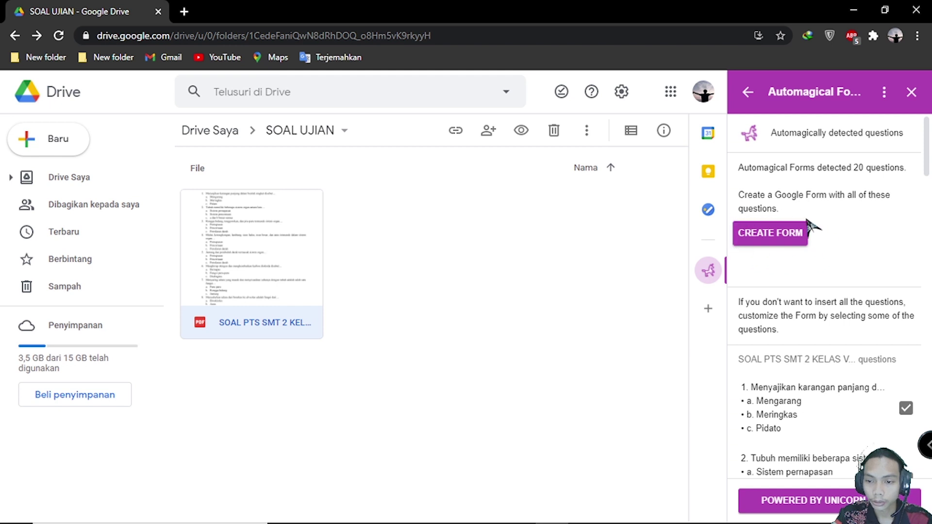
Create a Google Form containing all of the detected questions and open it for editing
left_click(772, 235)
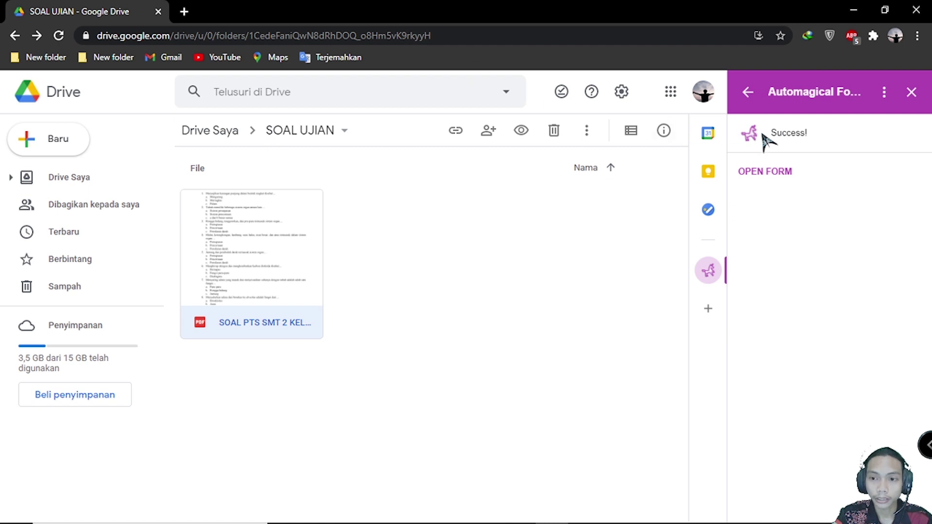
left_click_drag(772, 133, 820, 132)
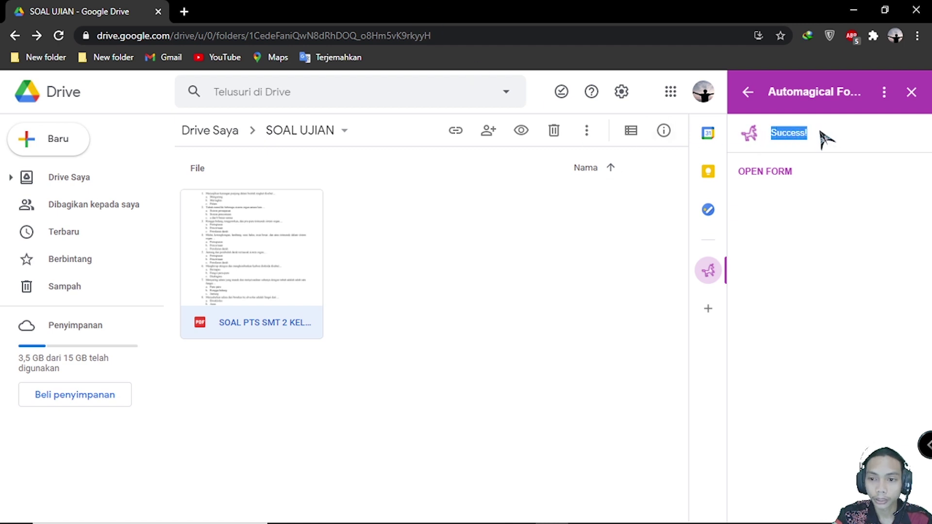
left_click(845, 199)
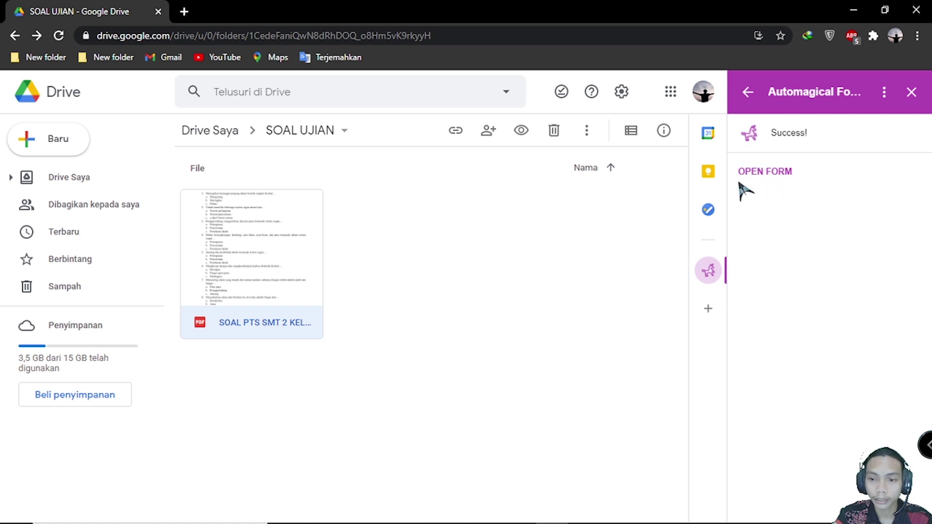
left_click(774, 174)
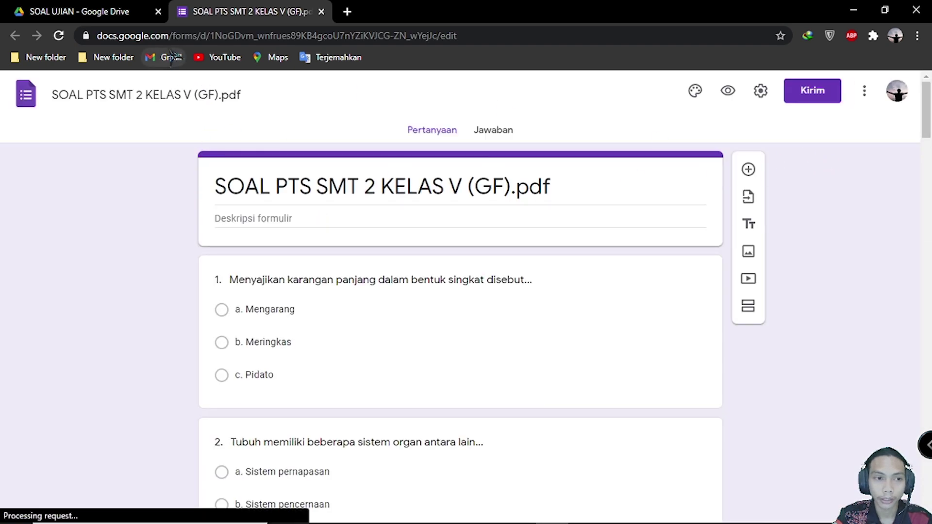
left_click(114, 12)
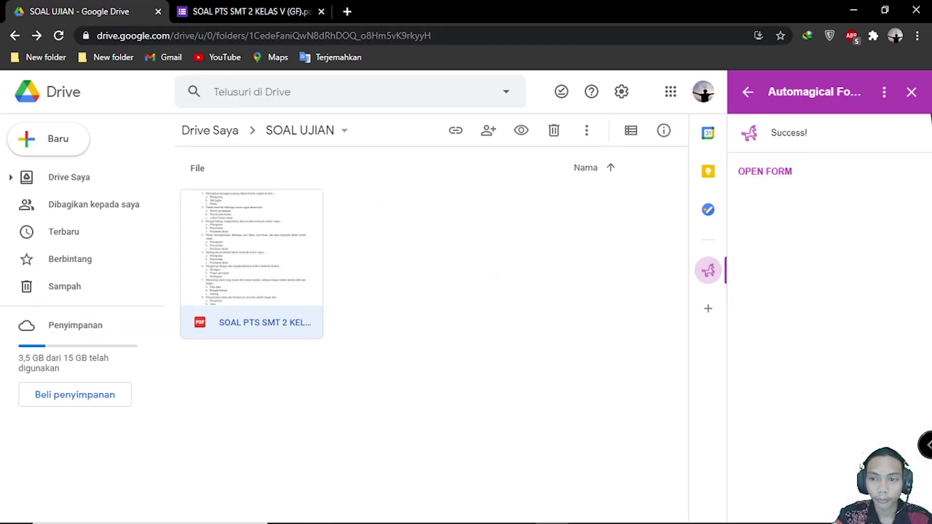
left_click(250, 11)
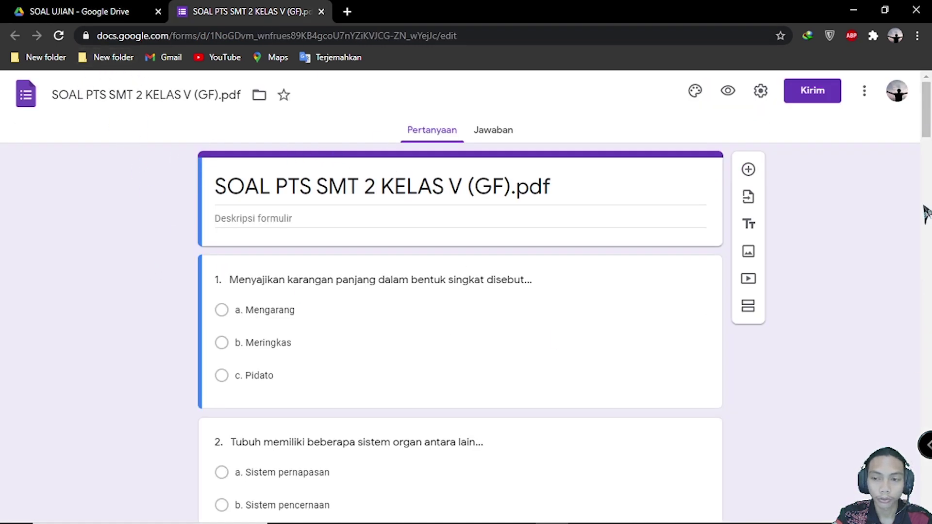
Add a new section between the form's title block and question 1
left_click_drag(930, 103, 927, 131)
scroll(403, 305, "up", 5)
scroll(413, 301, "up", 1)
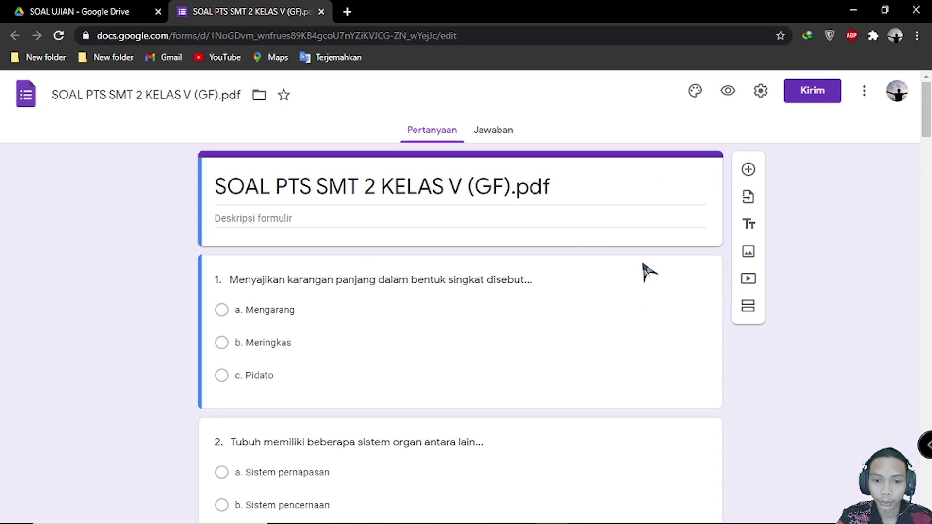
left_click(754, 309)
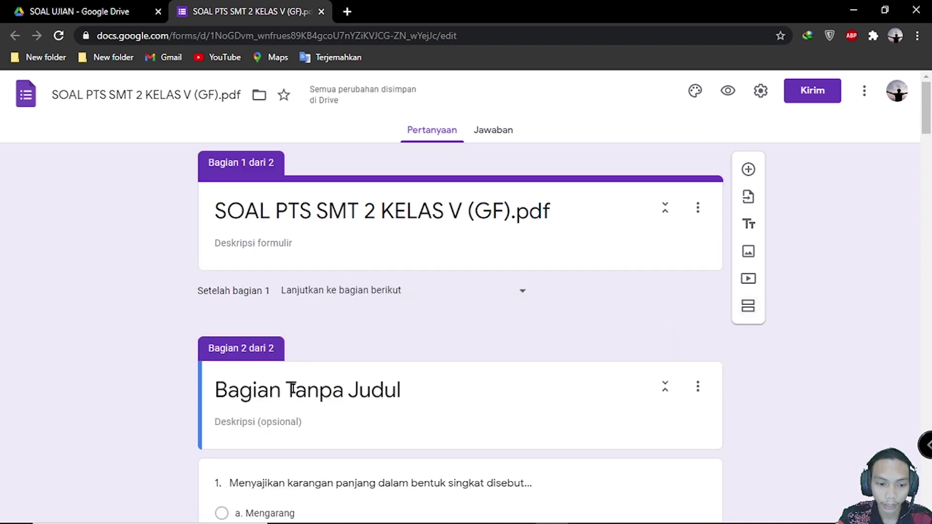
scroll(326, 381, "down", 3)
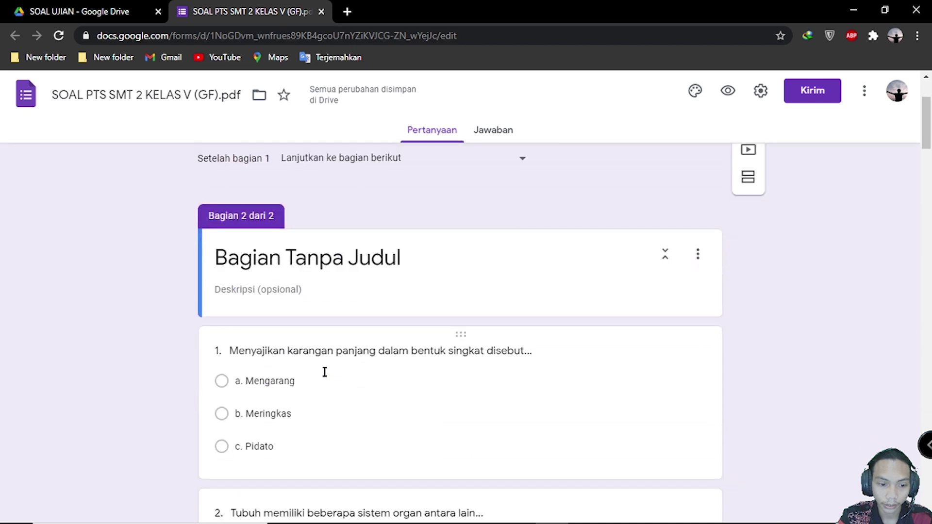
Shorten the form title in section 1 to "SOAL PTS SMT 2 KELAS V" by removing "(GF).pdf"
scroll(296, 318, "up", 3)
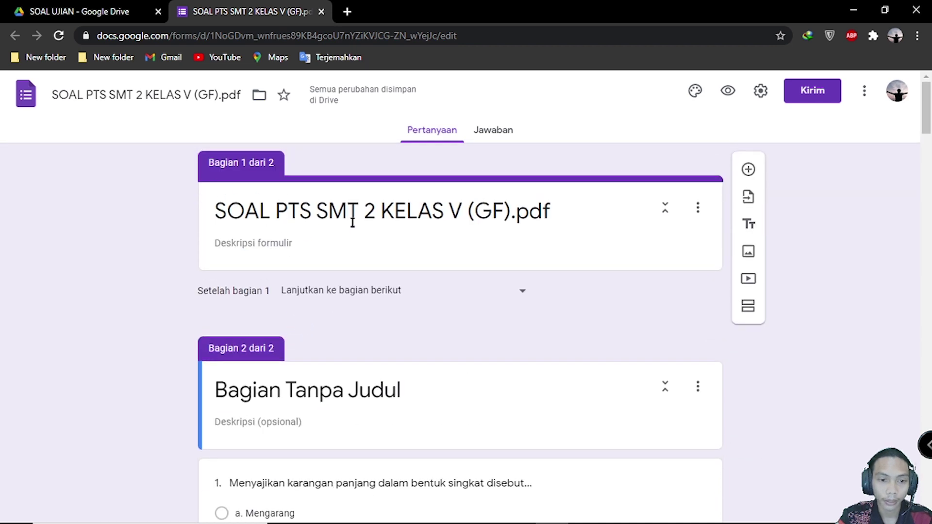
left_click(543, 212)
left_click(571, 211)
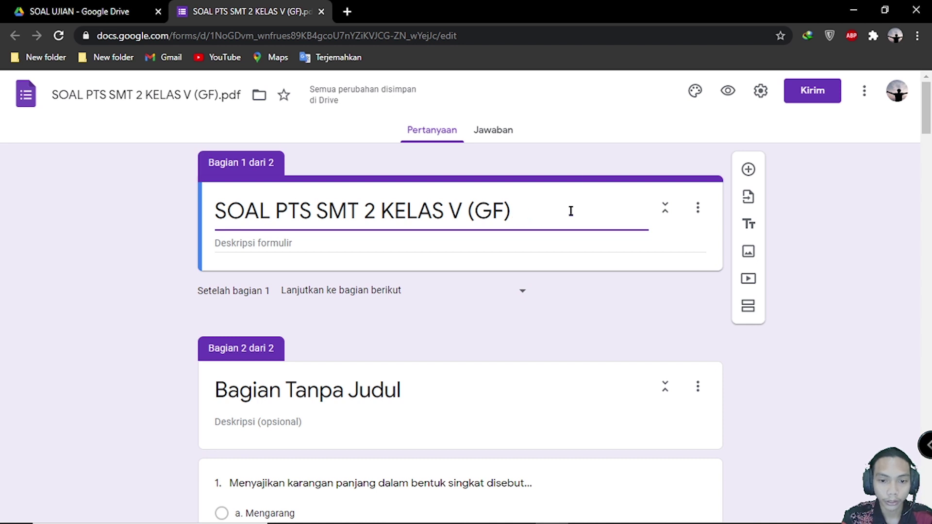
key("BackSpace")
key("BackSpace")
key("BackSpace")
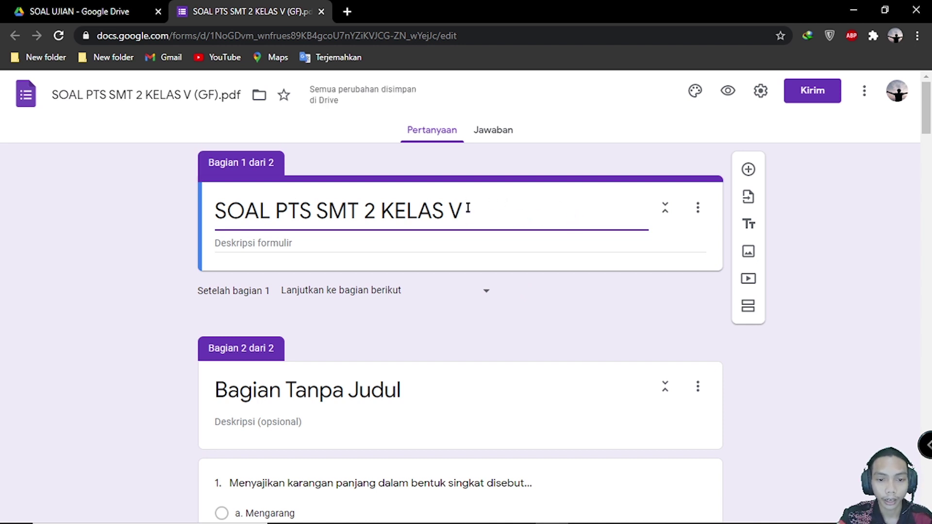
Copy the form title and use it as section 2's title, "SOAL PTS SMT 2 KELAS V"
left_click_drag(468, 208, 298, 230)
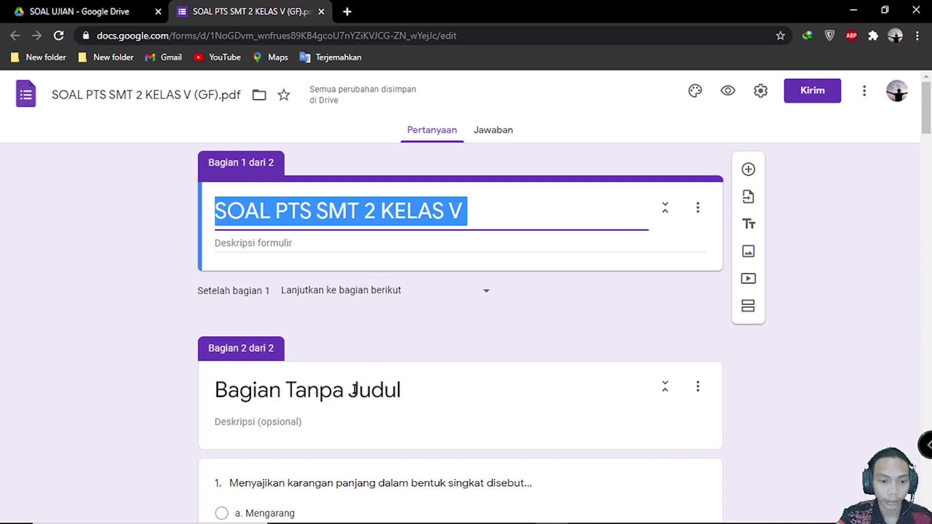
left_click(333, 391)
type("SOAL PTS SMT 2 KELAS V")
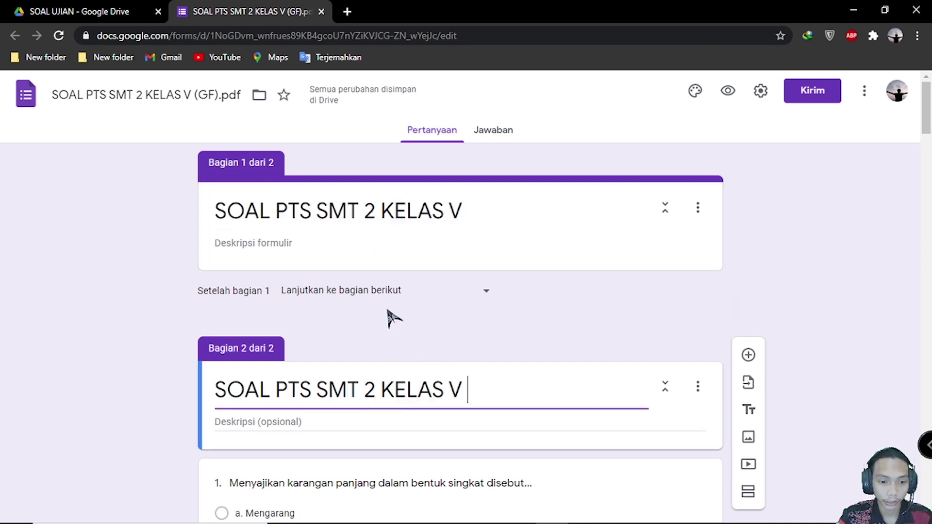
left_click(392, 266)
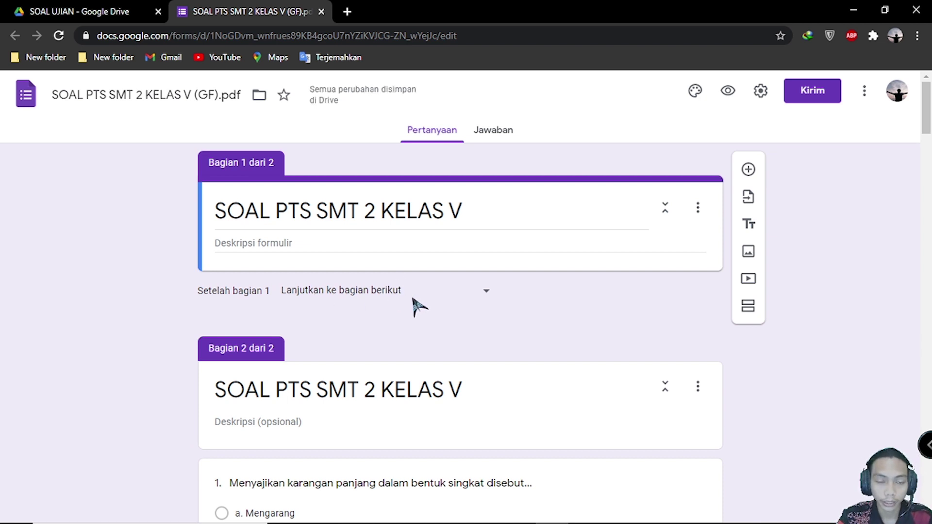
Add a question titled "Nama :" to section 1 and set its type to short answer (Jawaban singkat)
scroll(416, 306, "down", 4)
scroll(416, 306, "up", 4)
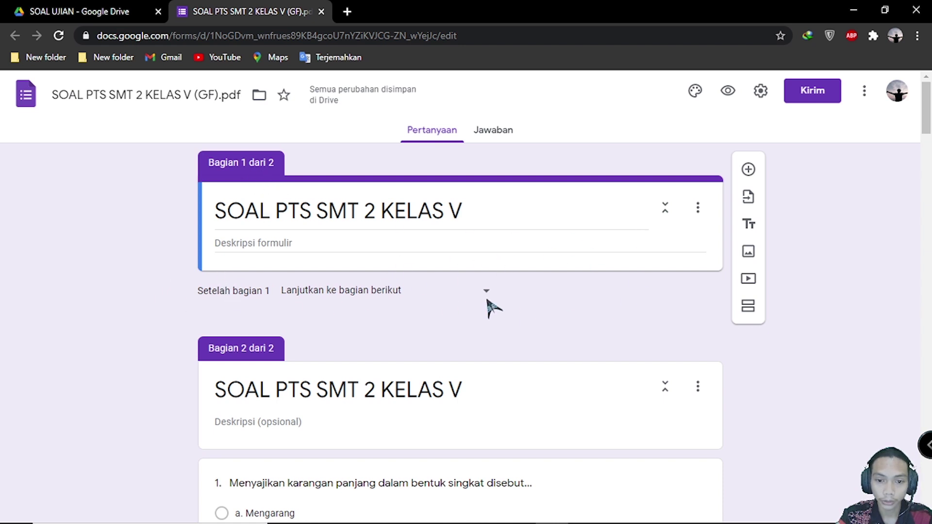
left_click(748, 170)
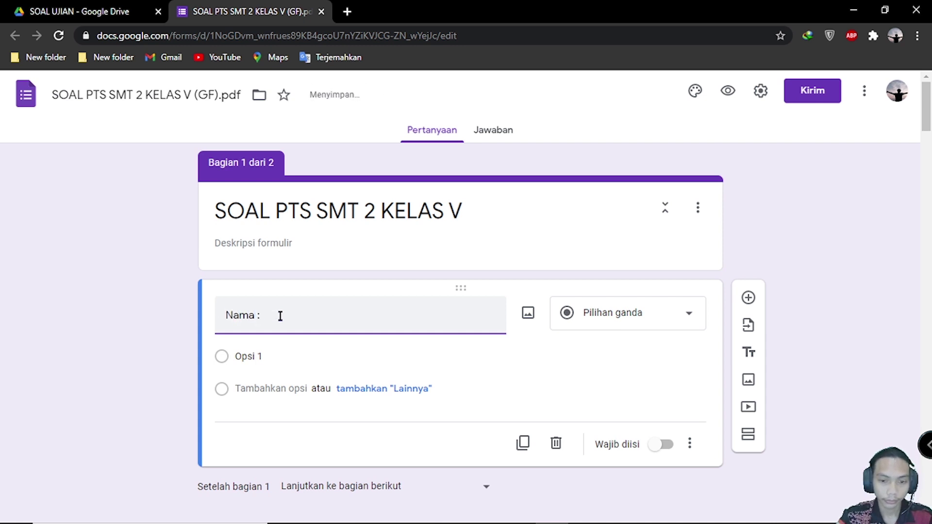
left_click(658, 321)
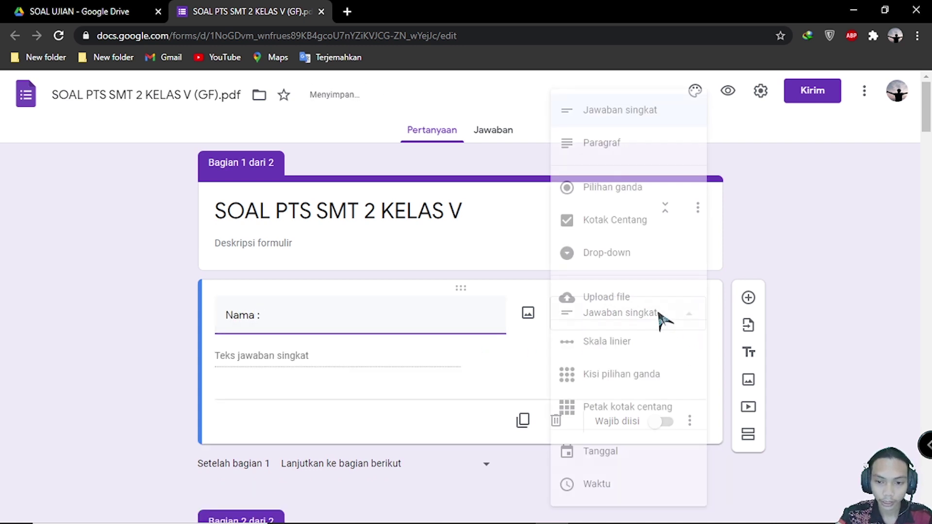
left_click(632, 112)
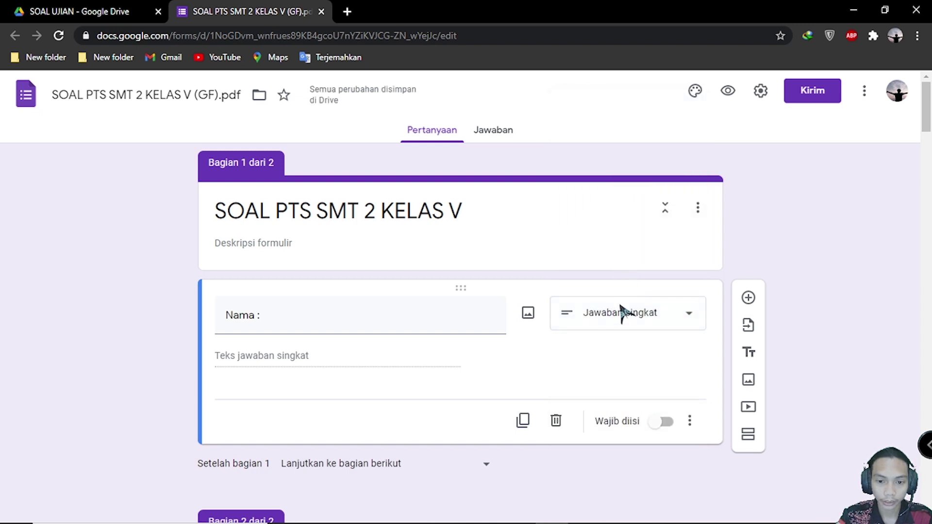
Add a multiple-choice (Pilihan ganda) question titled "Kelas :" below the "Nama :" question
left_click(748, 298)
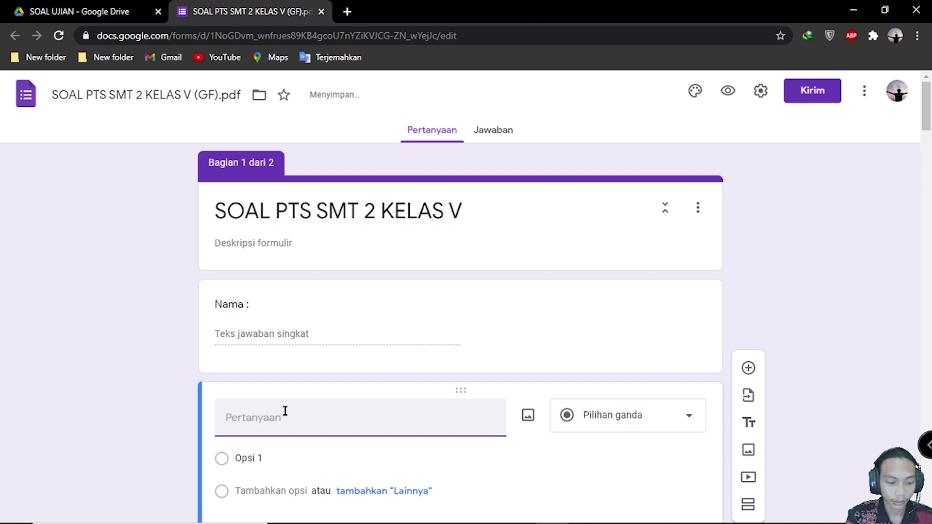
type("KE")
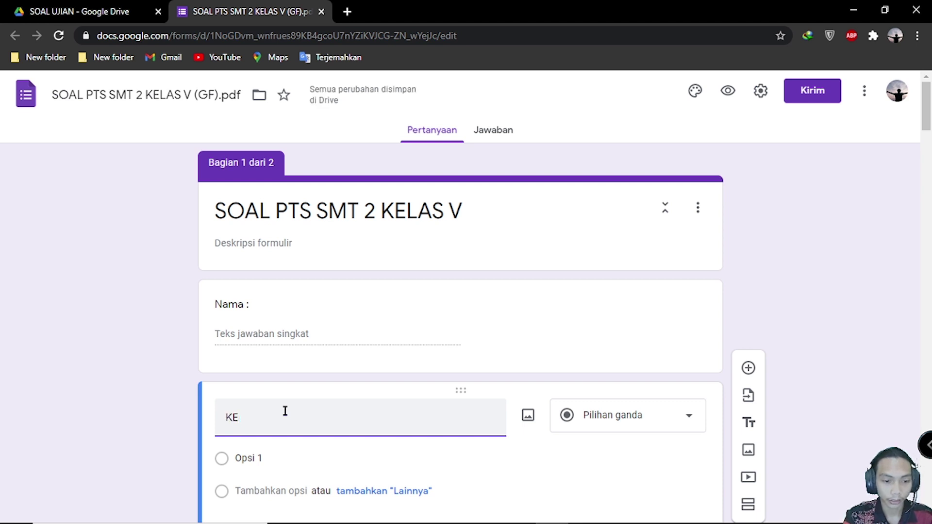
type("elas :")
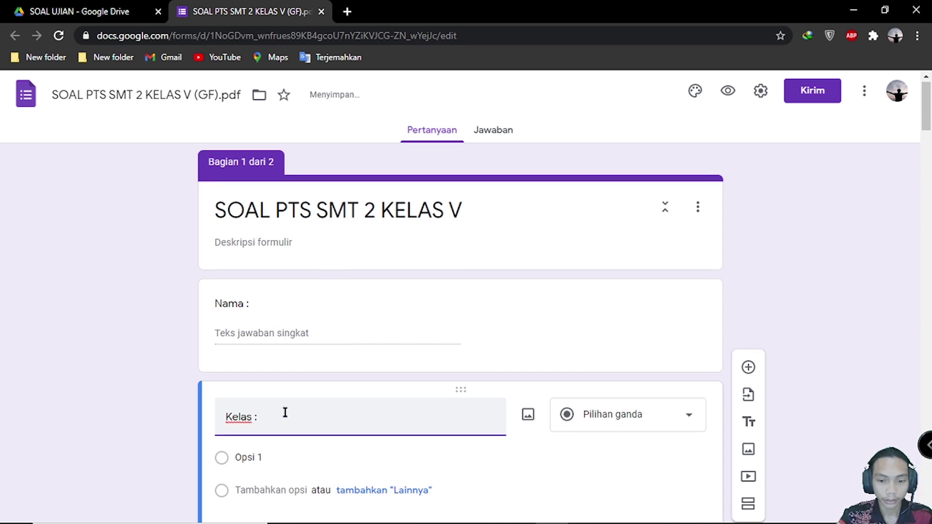
scroll(289, 408, "down", 3)
left_click(620, 284)
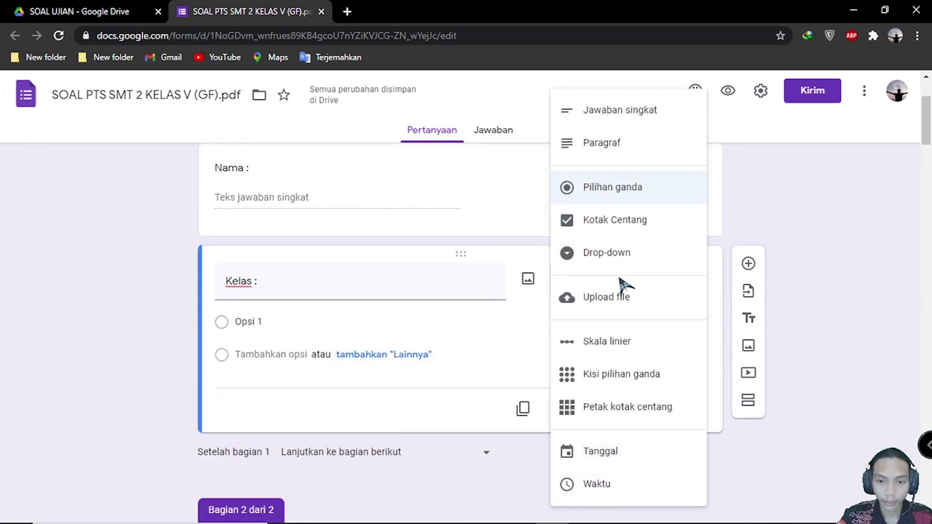
left_click(614, 194)
Give the "Kelas :" question two answer options, "Kelas V A" and "Kelas V B"
left_click(260, 322)
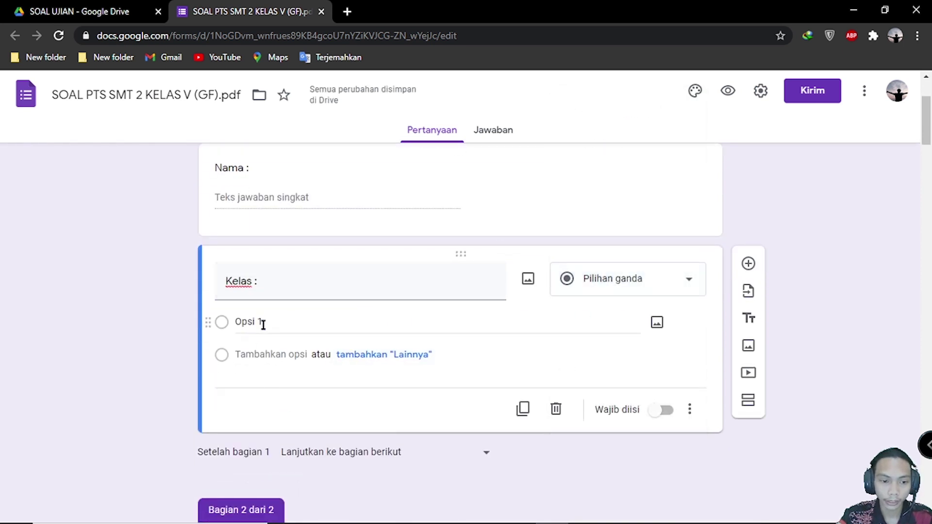
type("Kelas V A")
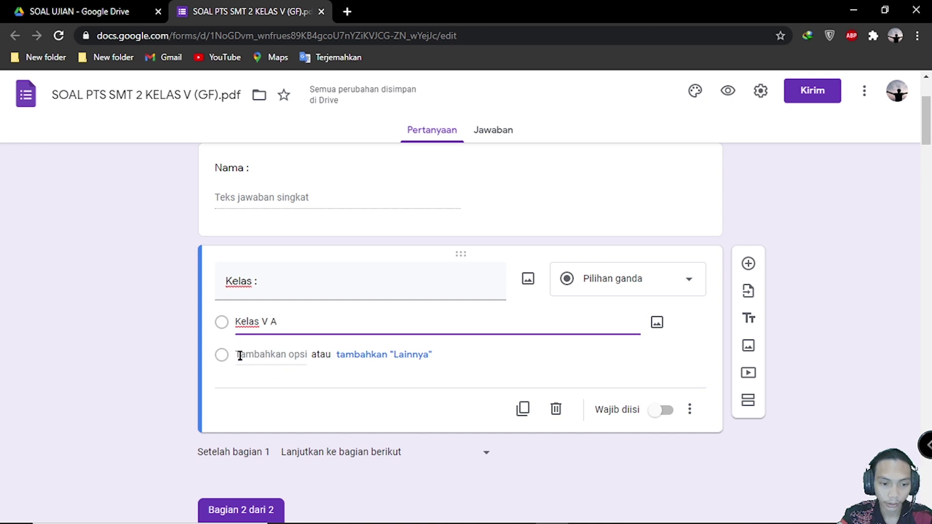
left_click(266, 355)
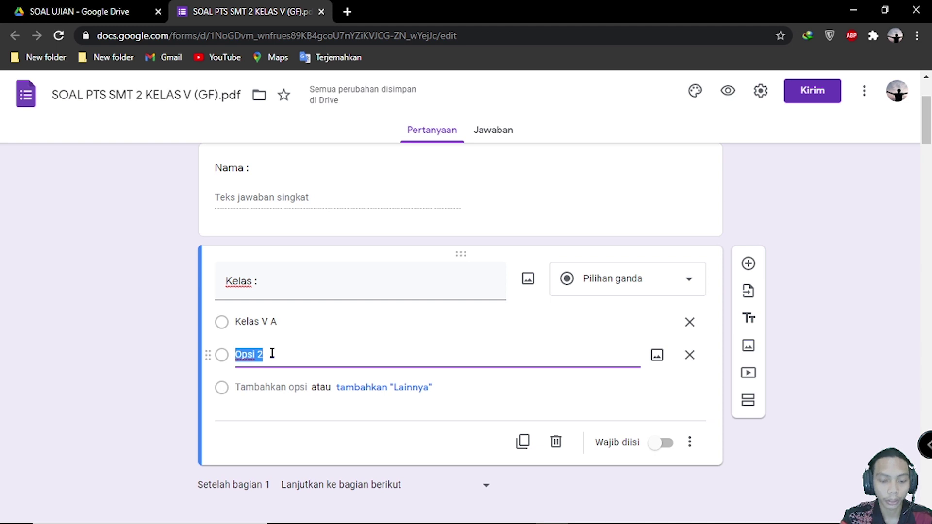
key("BackSpace")
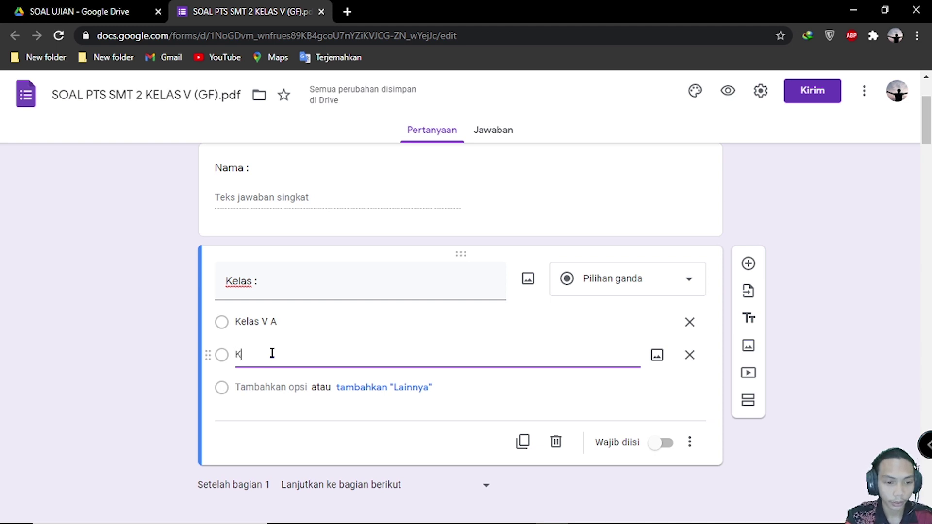
type("Kelas ")
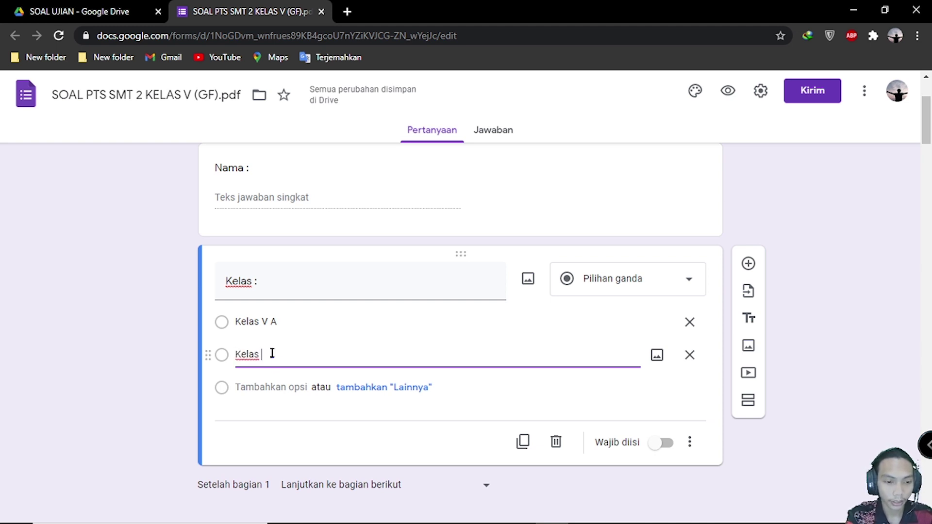
type("V ")
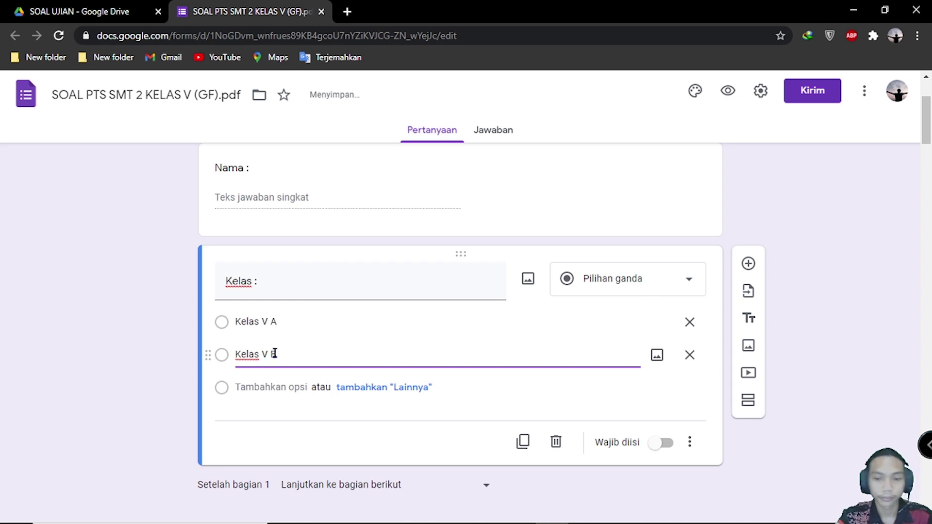
type("B")
left_click(874, 323)
scroll(389, 347, "down", 1)
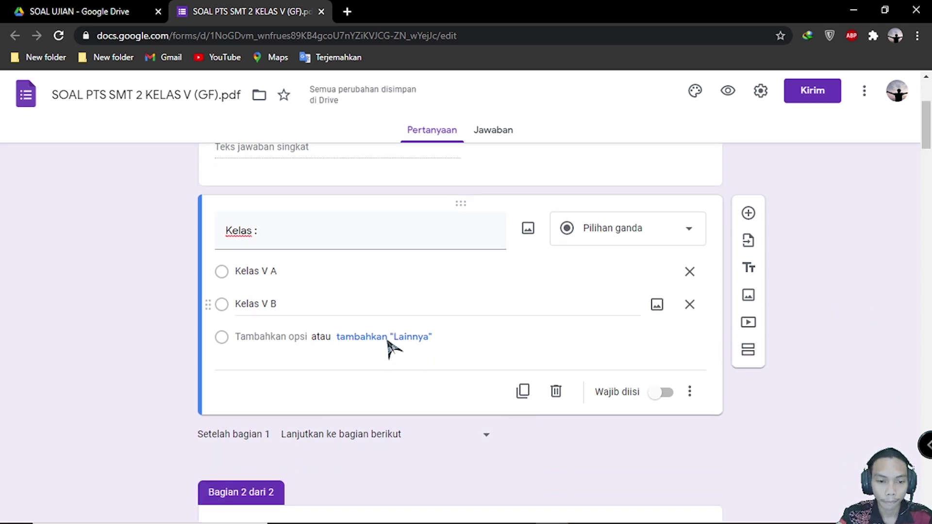
Look over both sections of the form and compare the respondent preview with the editor
scroll(389, 347, "down", 5)
scroll(385, 337, "up", 8)
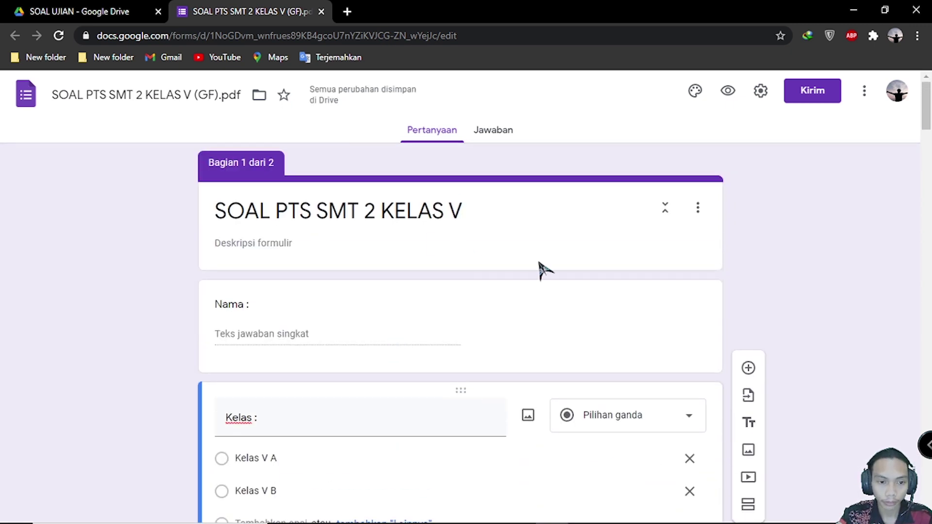
scroll(487, 322, "down", 6)
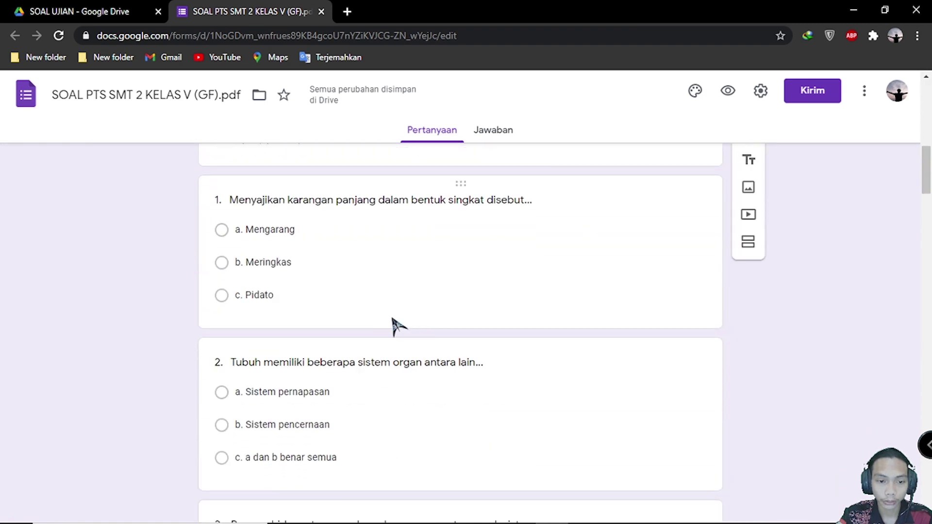
scroll(395, 325, "up", 7)
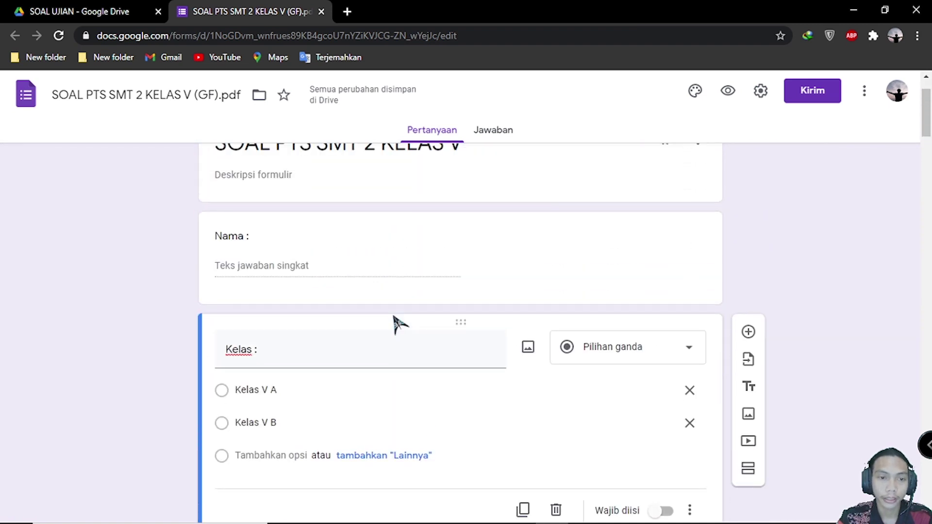
scroll(394, 325, "up", 2)
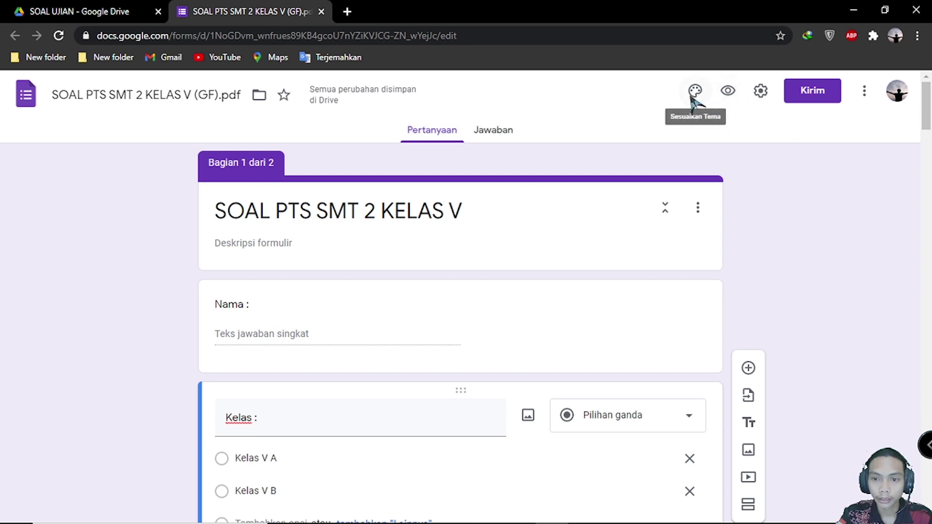
left_click(728, 92)
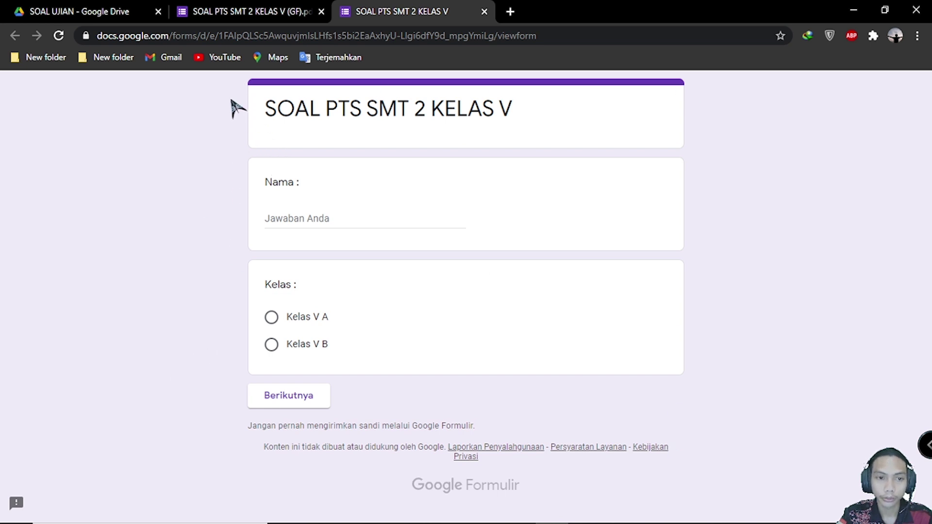
left_click(233, 11)
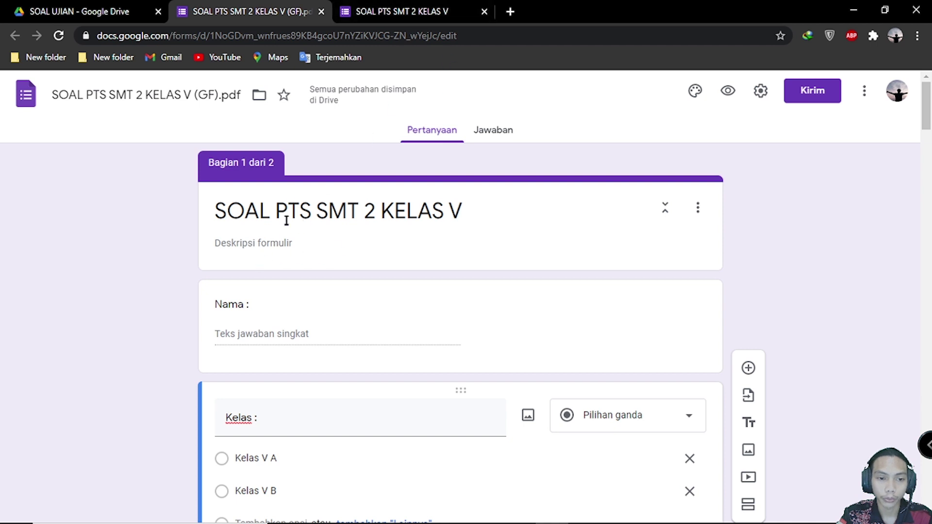
In the form preview, fill in the student's name, choose Kelas V A and continue to the second section
left_click(420, 14)
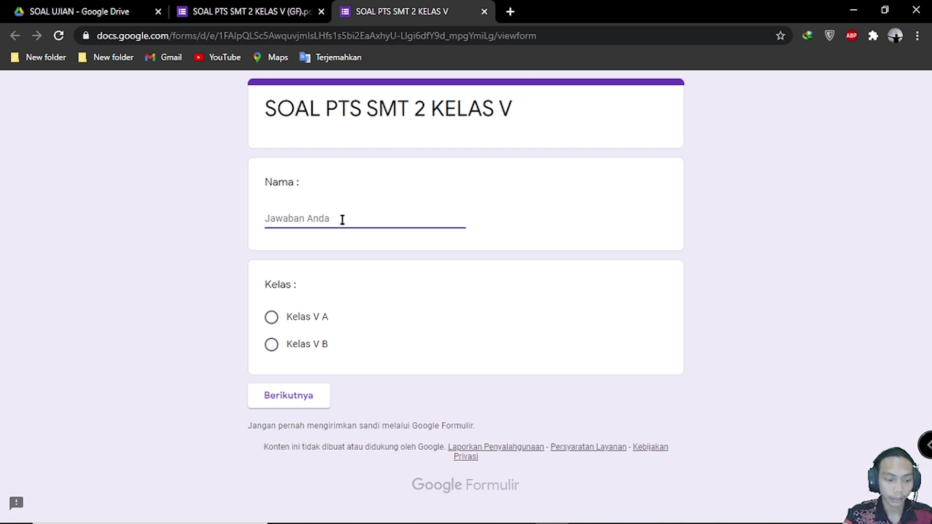
type("Agung")
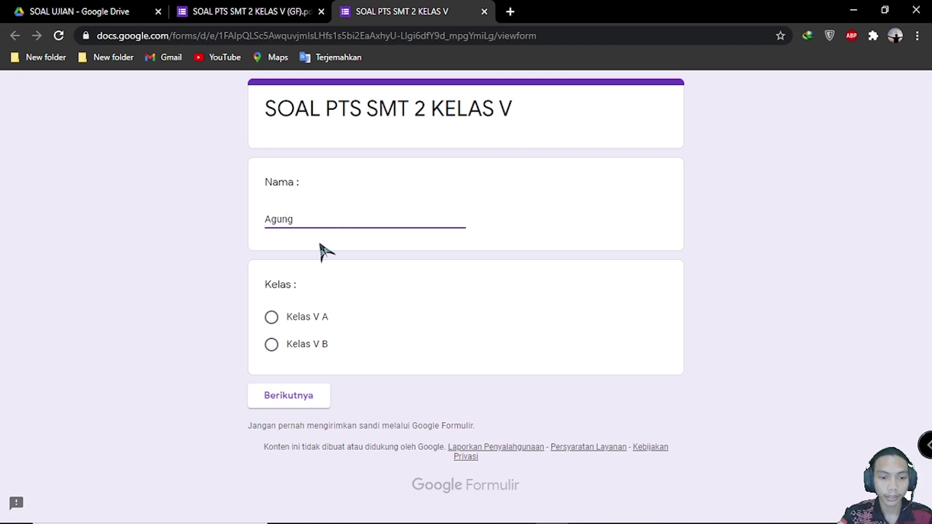
left_click(274, 316)
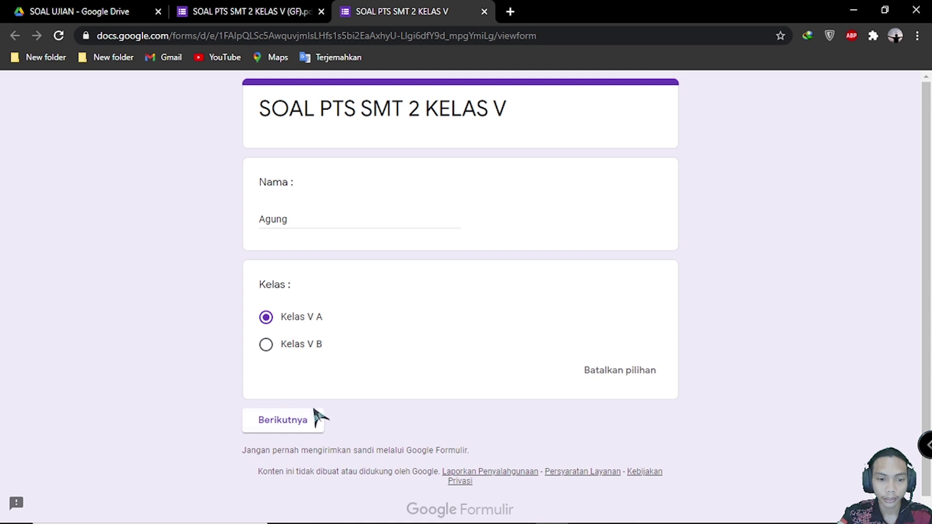
left_click(293, 425)
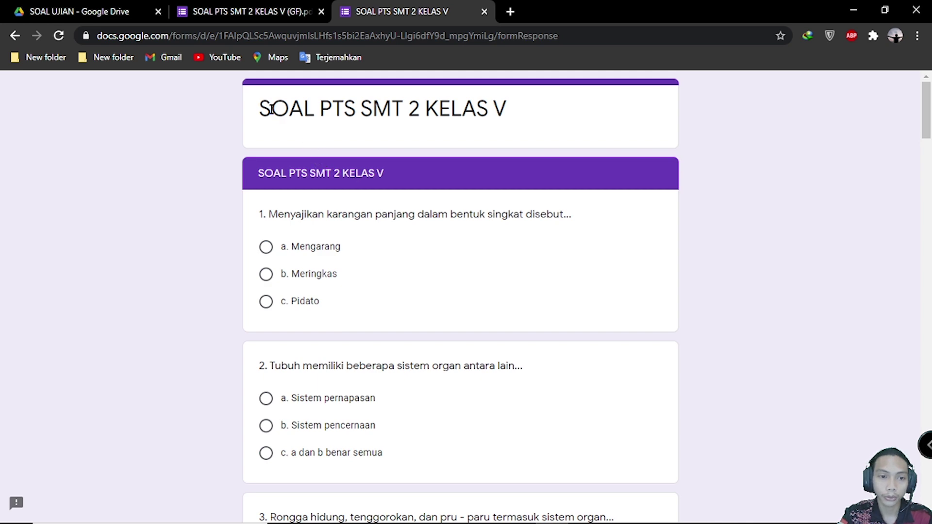
Review the questions in the preview's second section down to question 20, and close the preview without submitting
left_click_drag(272, 108, 478, 291)
left_click(483, 293)
scroll(482, 293, "down", 20)
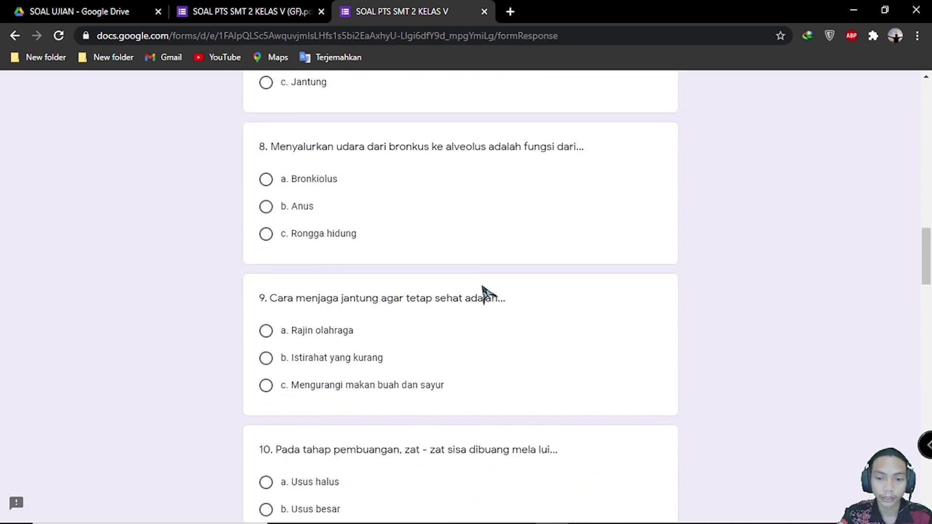
scroll(484, 291, "down", 20)
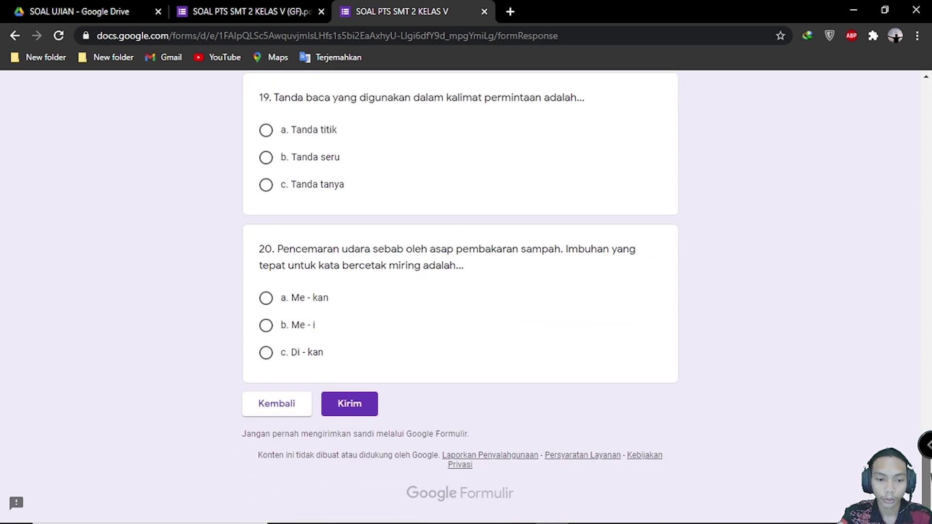
scroll(505, 145, "up", 13)
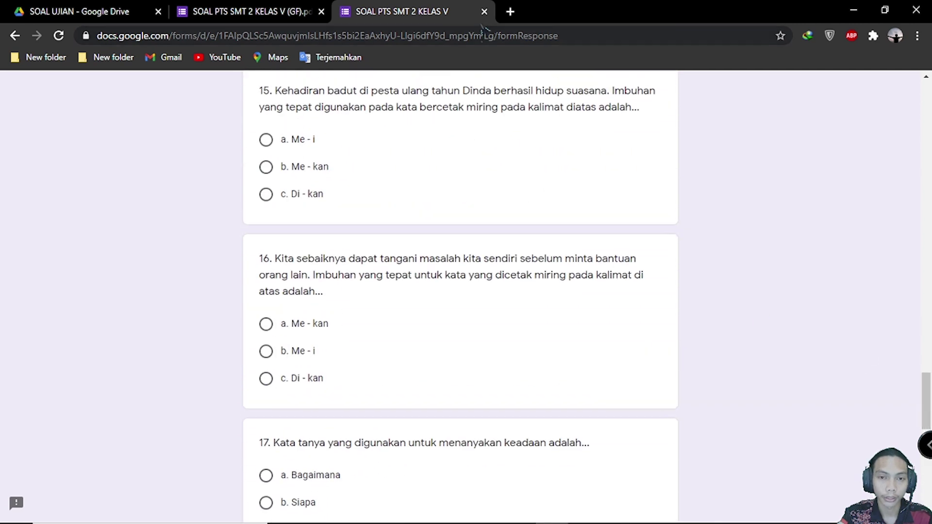
left_click(484, 11)
left_click(530, 115)
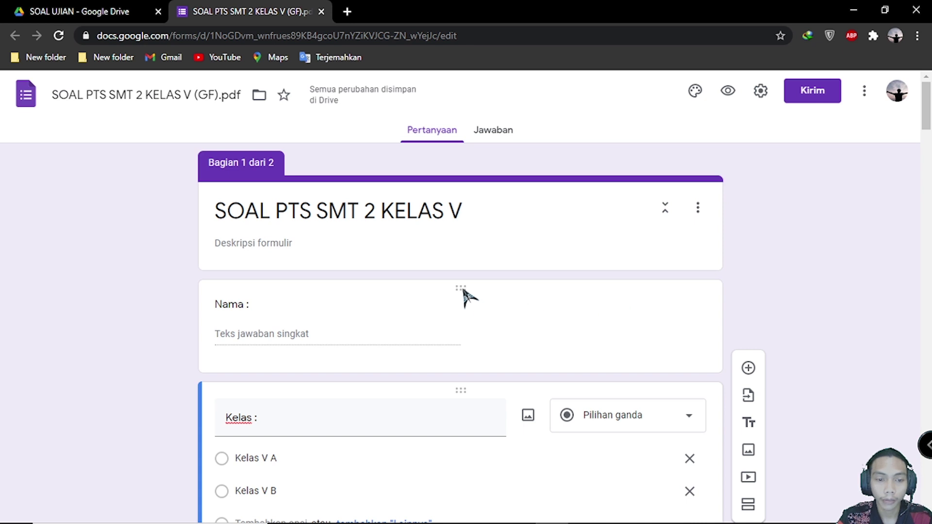
Look over the section 2 heading and the first questions below it in the form editor
left_click_drag(930, 117, 929, 166)
scroll(894, 265, "up", 1)
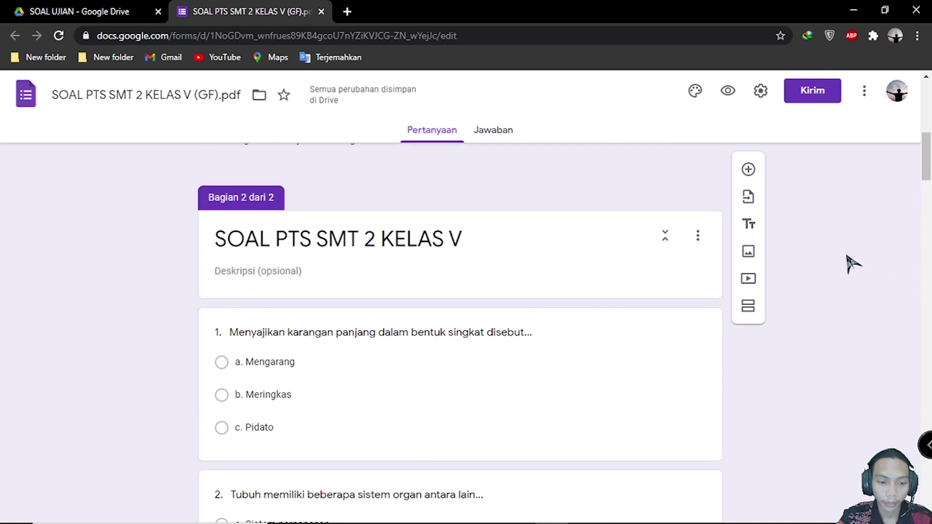
scroll(842, 267, "down", 3)
scroll(835, 268, "up", 2)
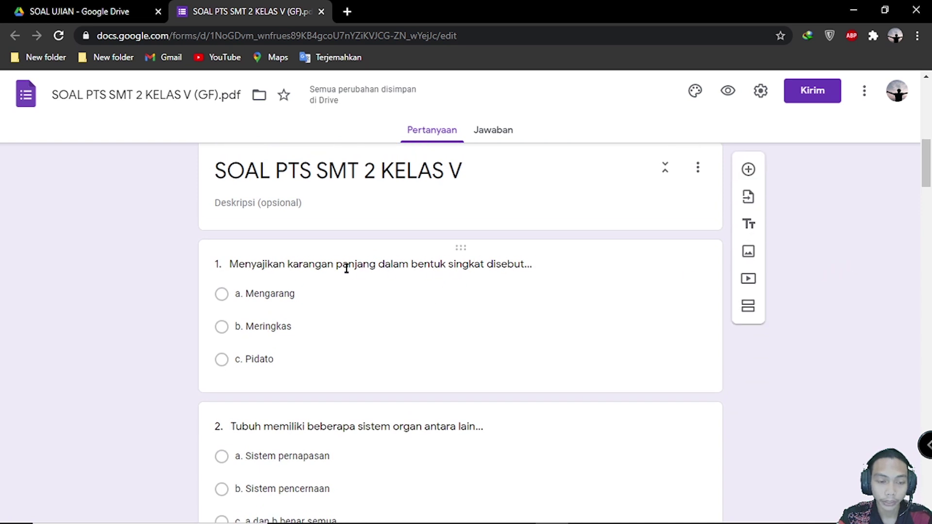
scroll(856, 279, "down", 1)
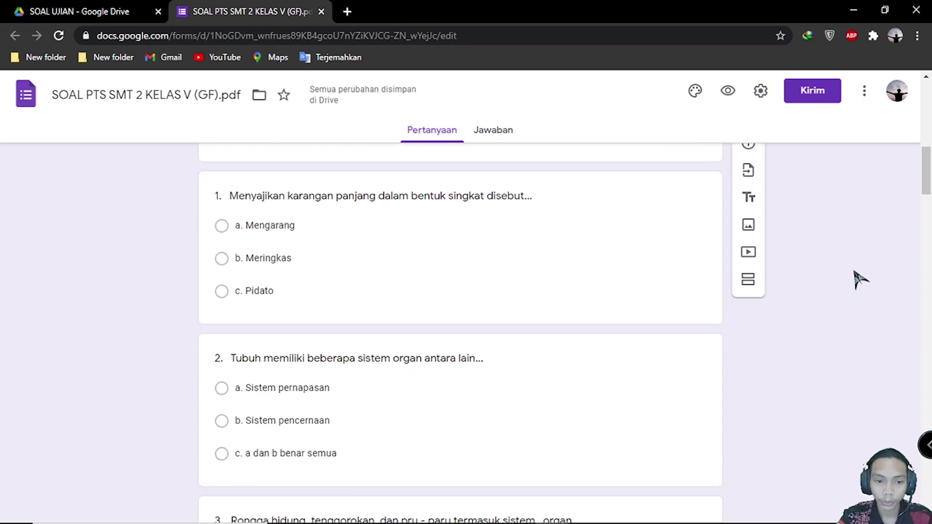
left_click(436, 191)
key("ctrl+a")
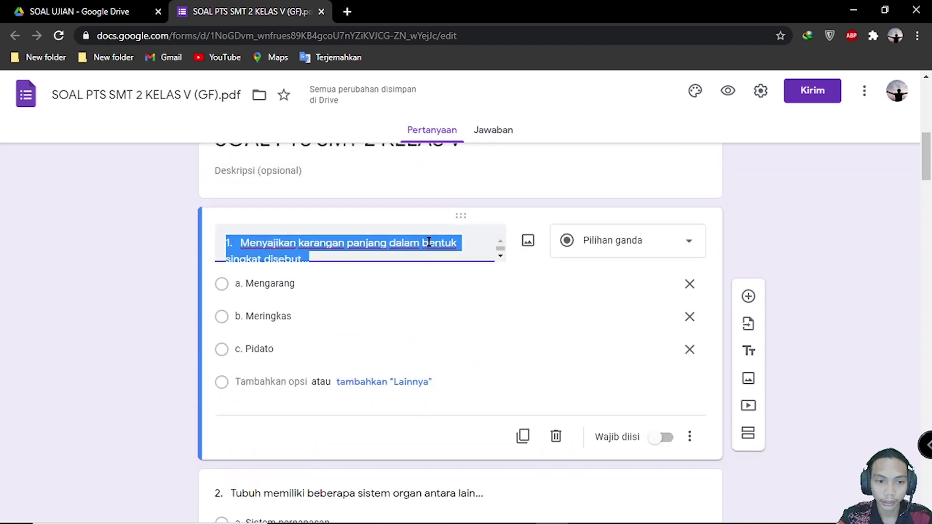
left_click(886, 272)
scroll(602, 235, "up", 3)
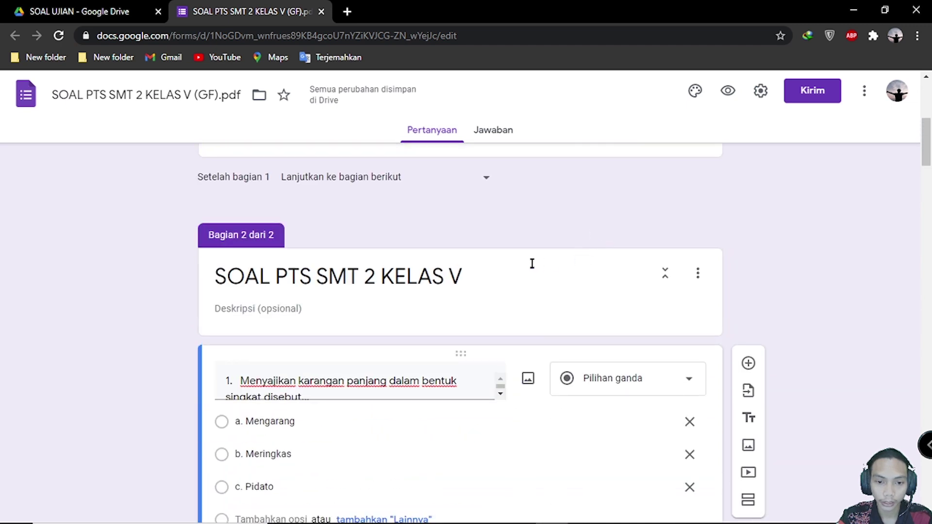
left_click(533, 264)
scroll(427, 199, "down", 2)
scroll(306, 247, "up", 2)
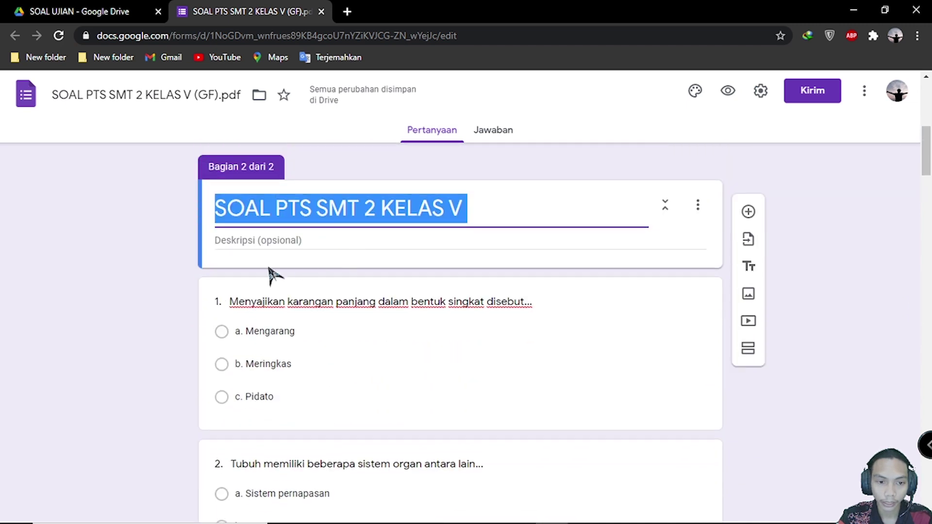
Make question 1, about condensing a long essay, required (Wajib diisi)
left_click(440, 302)
scroll(486, 320, "down", 5)
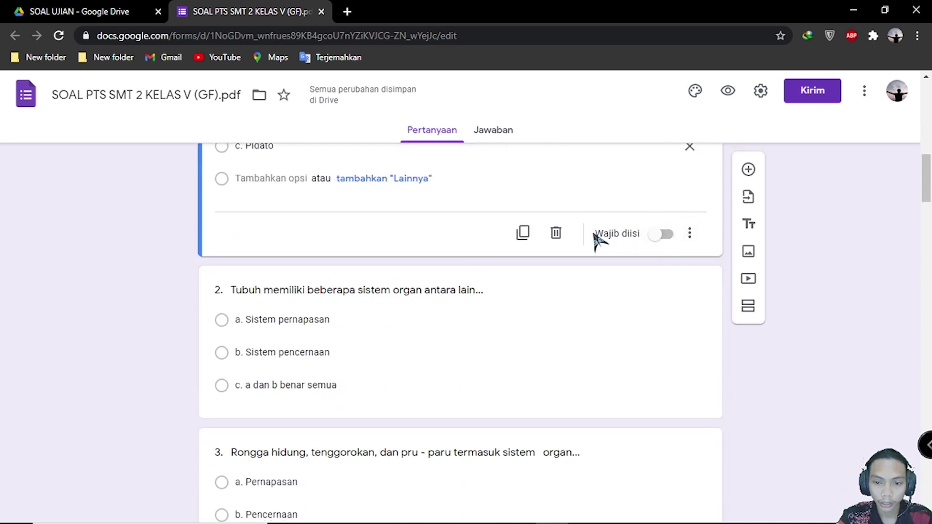
left_click(666, 235)
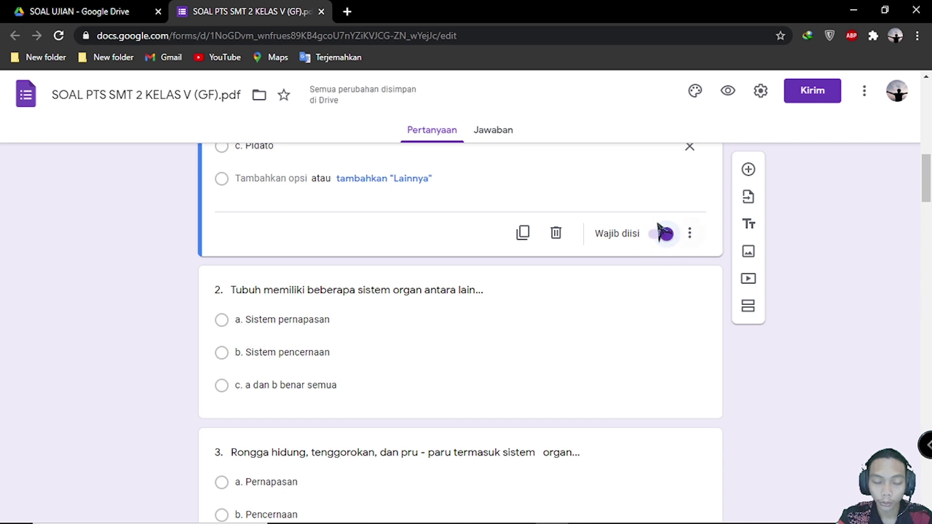
scroll(537, 286, "up", 1)
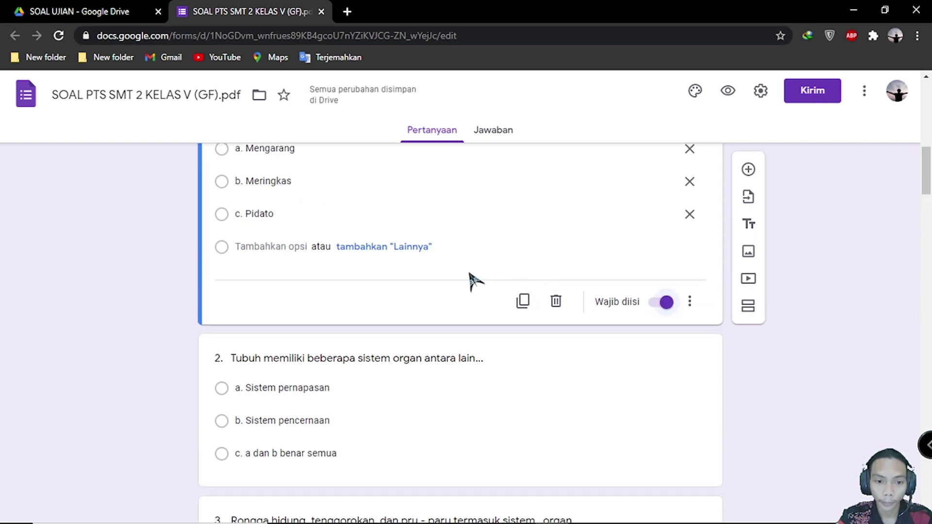
scroll(474, 281, "up", 3)
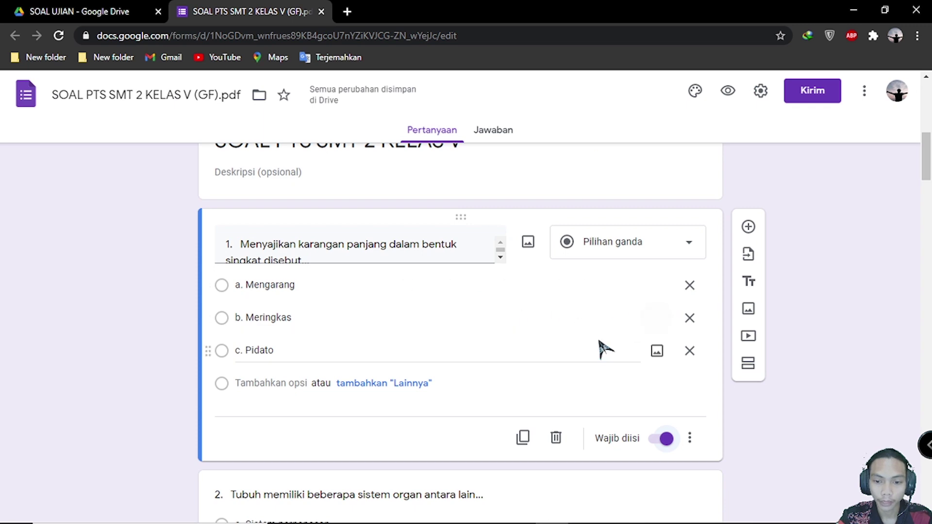
Make questions 2, 3 and 4 on the body's organ systems required
scroll(602, 340, "down", 5)
scroll(555, 296, "down", 1)
scroll(490, 256, "up", 1)
left_click(491, 254)
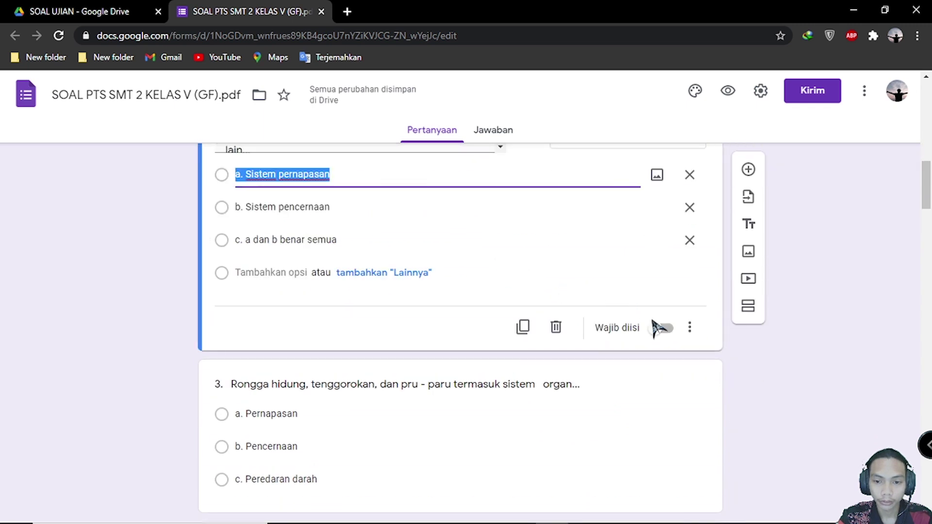
left_click(663, 328)
scroll(509, 360, "down", 4)
left_click(483, 202)
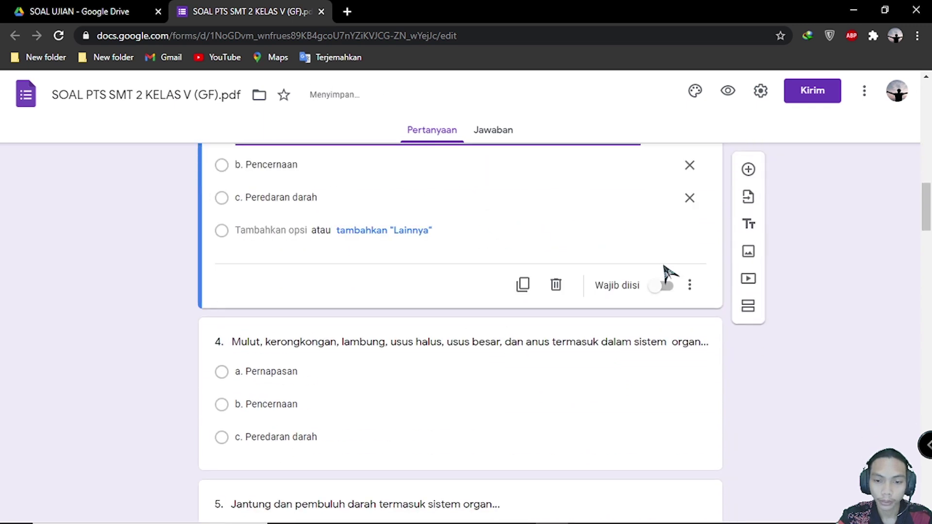
left_click(663, 285)
scroll(550, 321, "down", 4)
left_click(493, 218)
left_click(668, 244)
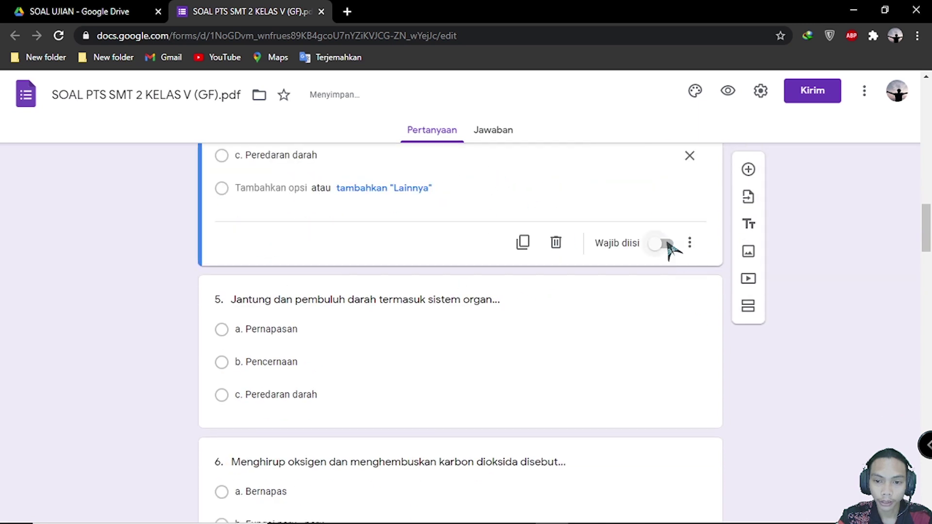
Make questions 5, 6 and 7 in section 2 required
left_click(516, 325)
scroll(539, 316, "down", 3)
left_click(662, 203)
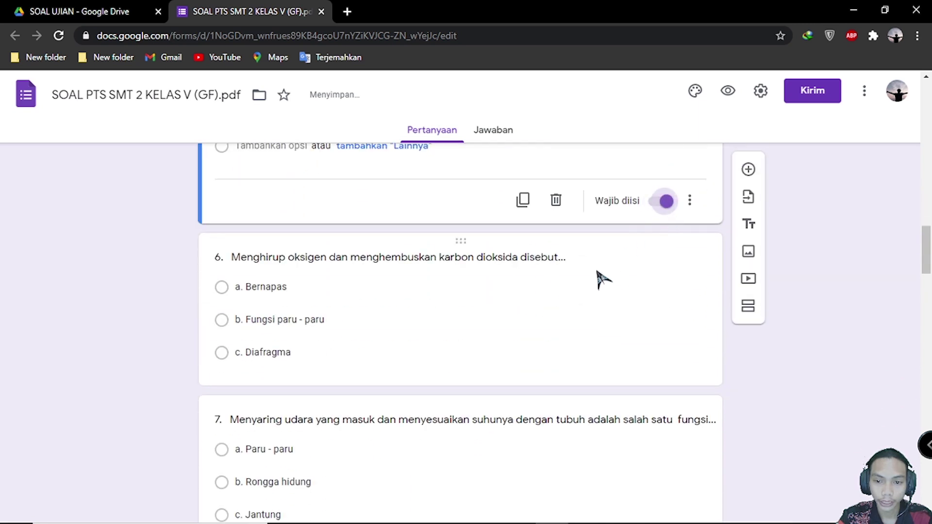
left_click(597, 278)
left_click(664, 364)
scroll(583, 350, "down", 4)
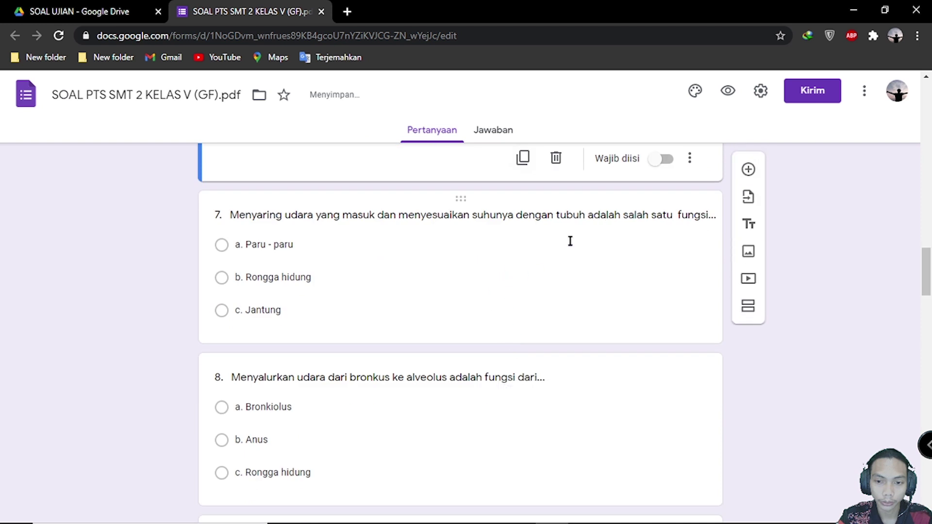
left_click(663, 160)
left_click(480, 243)
left_click(653, 323)
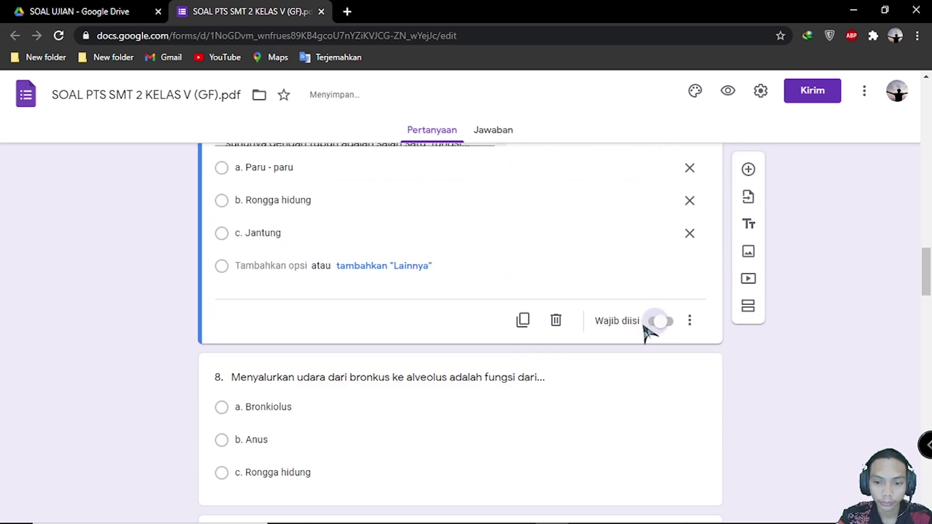
Make questions 8, 9 and 10 in section 2 required
scroll(514, 303, "down", 4)
left_click(510, 298)
left_click(660, 278)
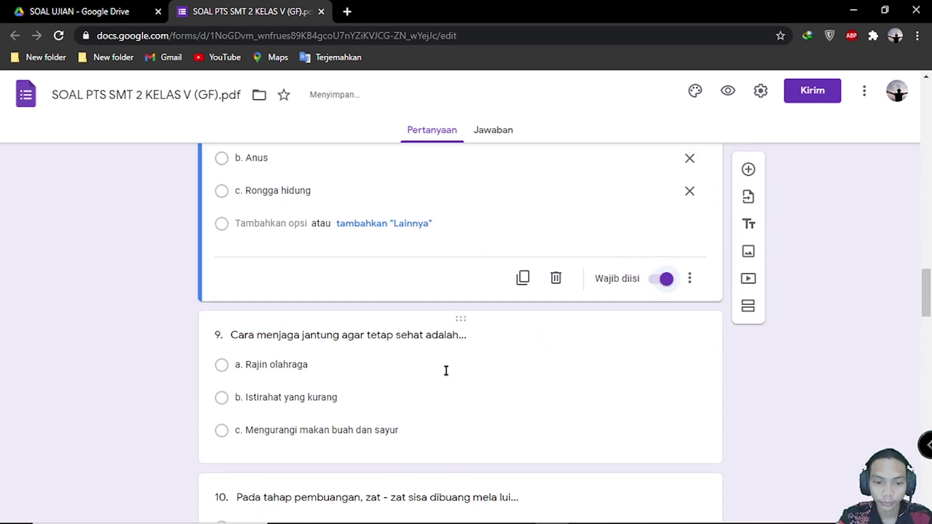
left_click(445, 369)
scroll(539, 352, "down", 3)
left_click(661, 305)
left_click(482, 385)
scroll(589, 333, "down", 4)
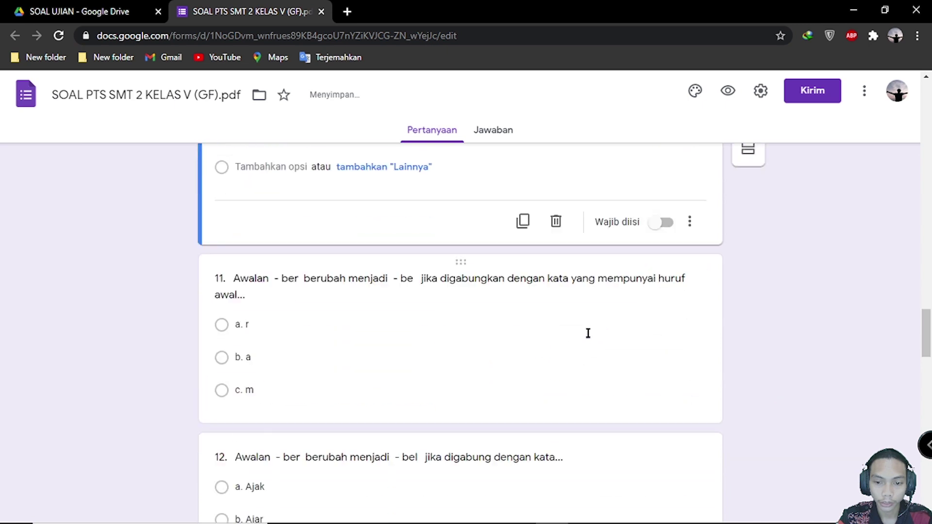
left_click(661, 195)
Make questions 11, 12 and 13 in section 2 required
left_click(422, 328)
scroll(534, 329, "down", 3)
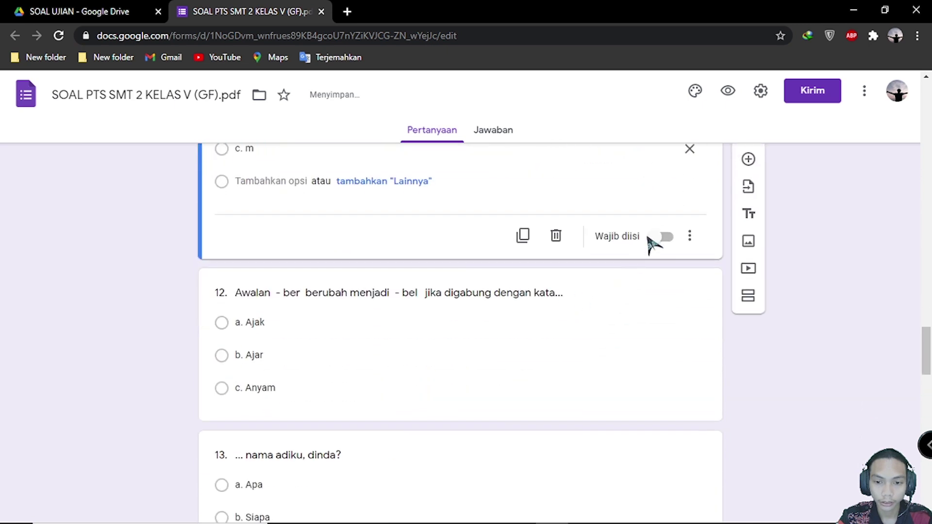
left_click(660, 236)
left_click(554, 299)
scroll(607, 292, "down", 4)
left_click(661, 194)
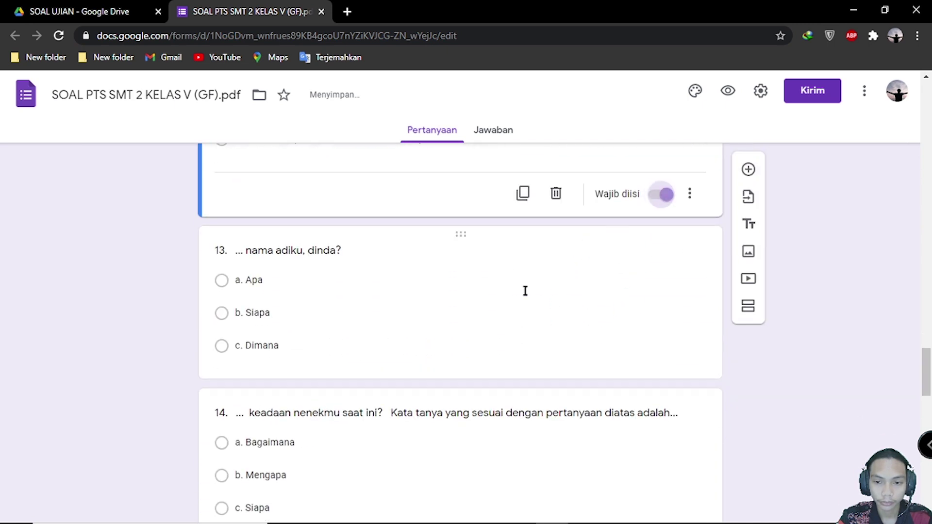
left_click(554, 318)
left_click(661, 357)
Make questions 14, 15 and 16 in section 2 required
scroll(549, 364, "down", 5)
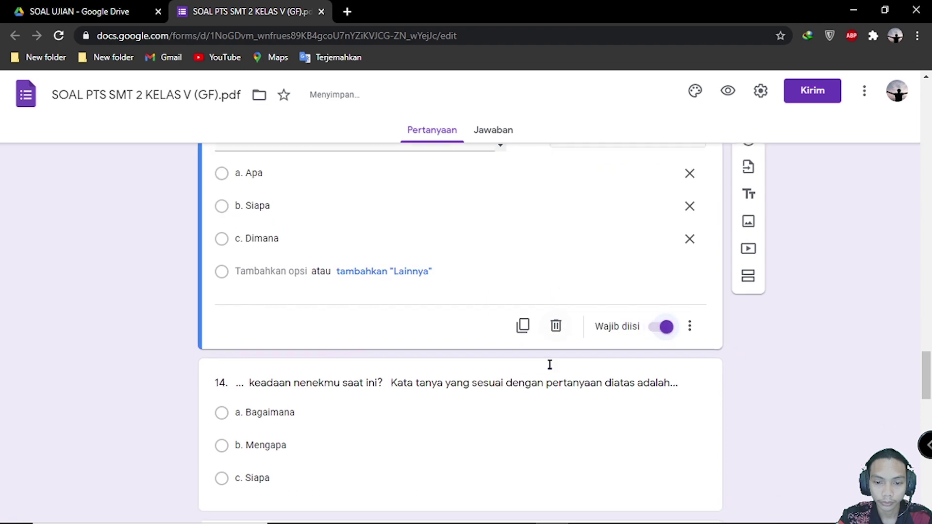
left_click(493, 274)
left_click(665, 314)
scroll(475, 270, "down", 5)
left_click(475, 272)
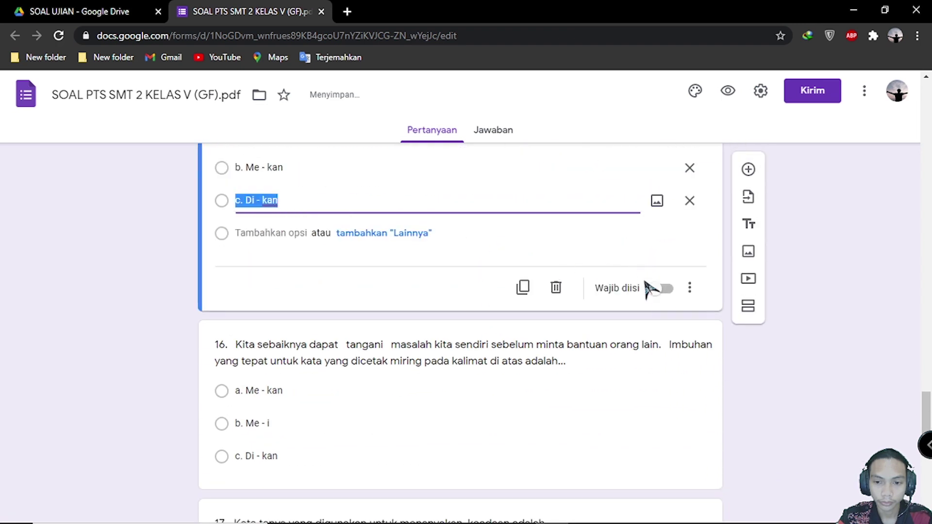
left_click(660, 289)
scroll(418, 301, "down", 4)
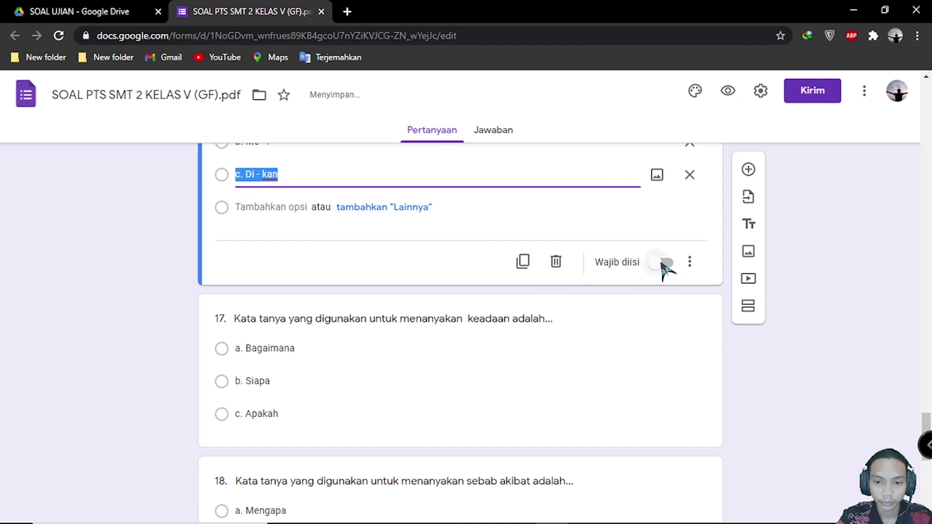
left_click(663, 263)
Make the last four questions of section 2, numbers 17 to 20, required
left_click(478, 370)
left_click(639, 430)
scroll(479, 323, "down", 5)
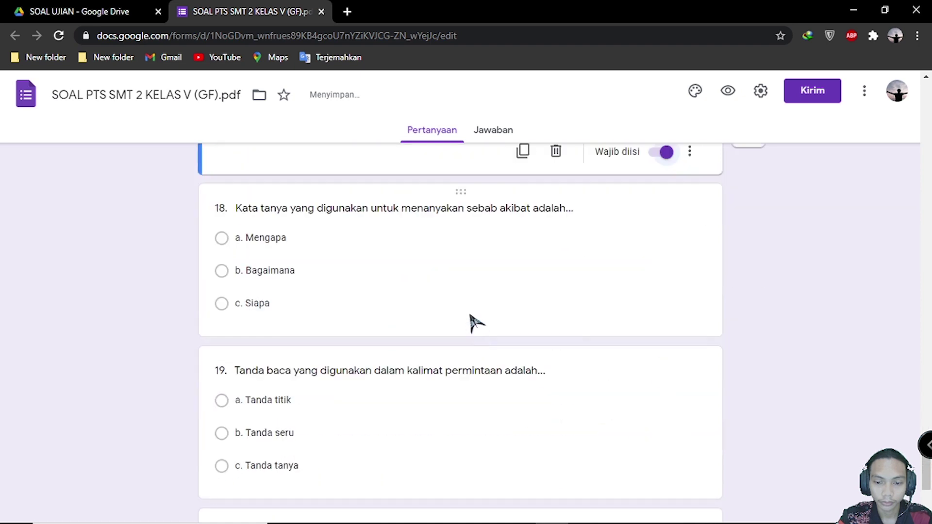
left_click(480, 276)
left_click(660, 316)
scroll(483, 334, "down", 1)
scroll(484, 334, "down", 3)
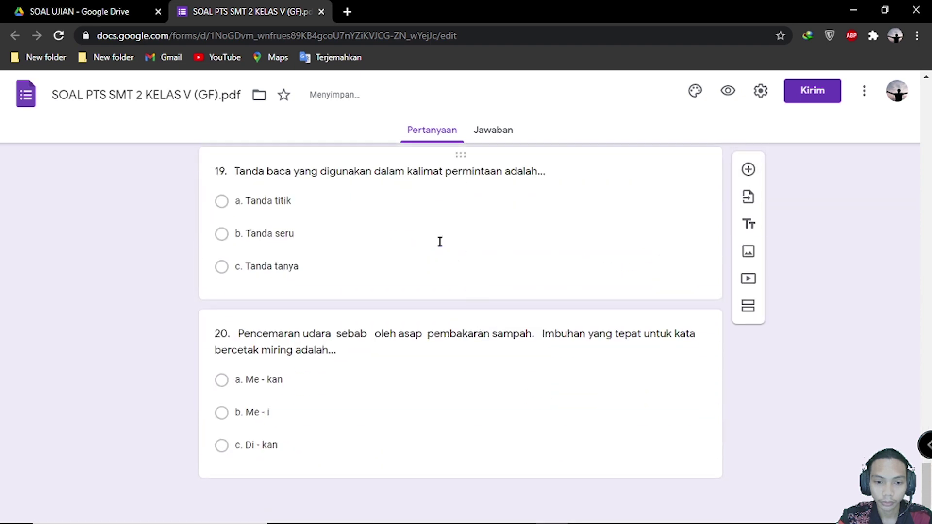
left_click(439, 241)
left_click(659, 278)
left_click(474, 376)
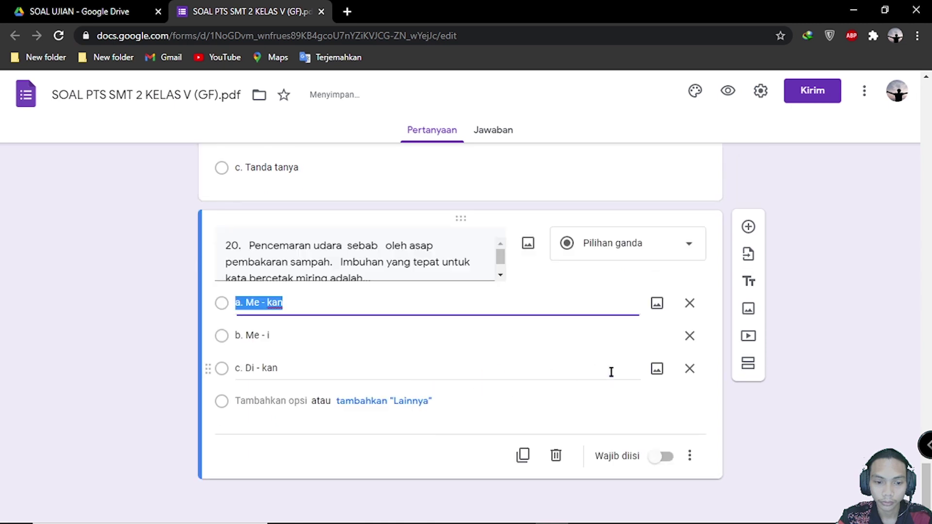
left_click(666, 457)
Make the "Nama :" and "Kelas :" questions in section 1 required
left_click_drag(931, 485, 931, 103)
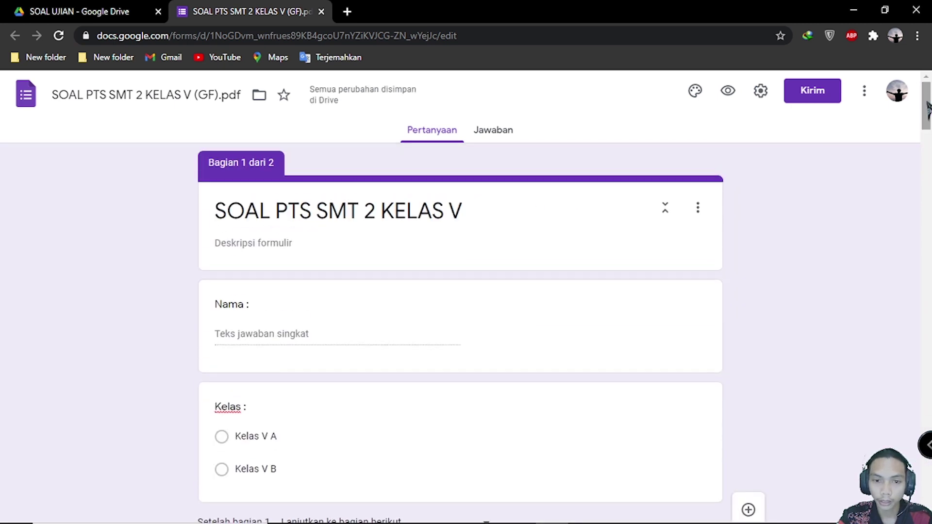
scroll(830, 291, "down", 7)
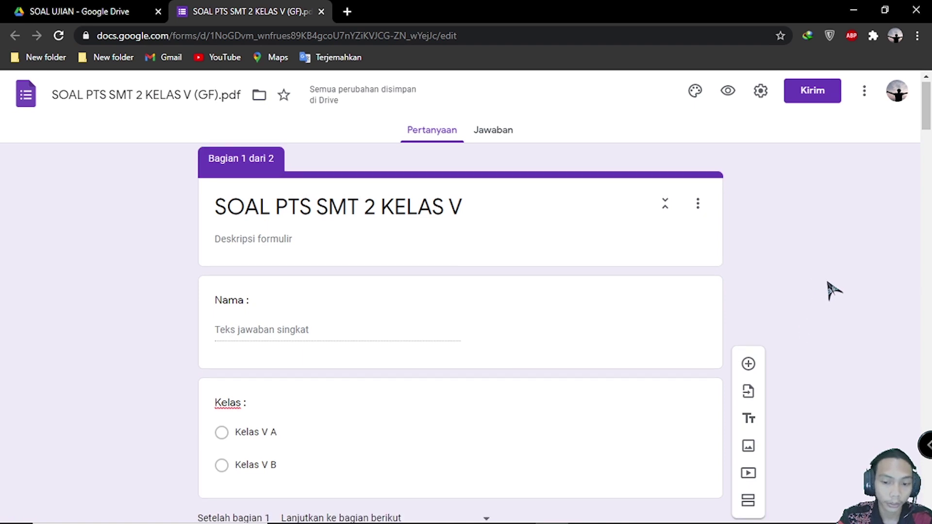
scroll(857, 318, "up", 8)
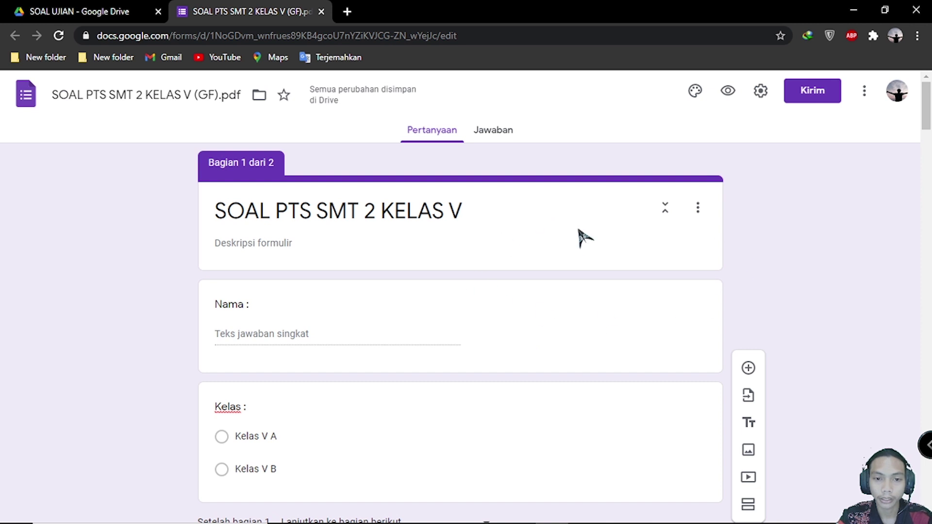
left_click(340, 306)
left_click(660, 421)
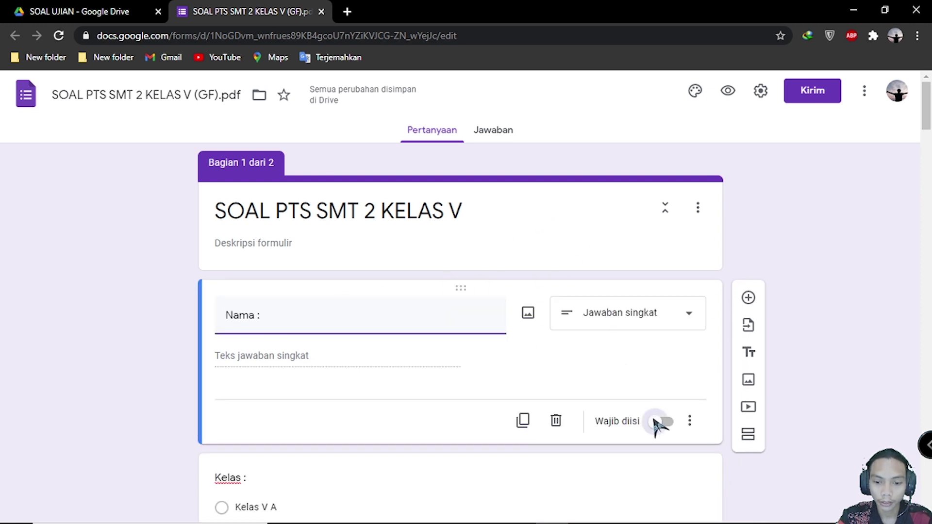
scroll(452, 386, "down", 4)
left_click(500, 301)
left_click(664, 377)
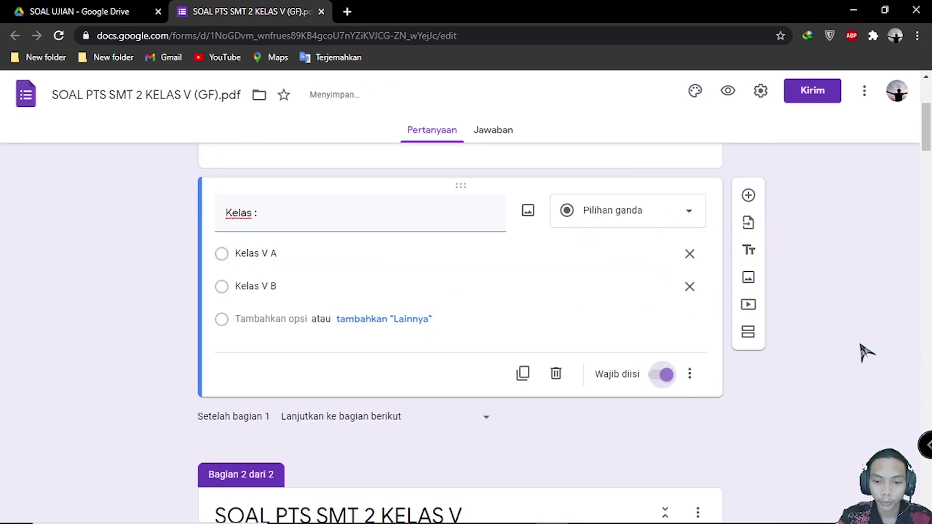
Turn the form into a quiz by enabling "Jadikan ini sebagai kuis" in the form settings
scroll(864, 342, "up", 4)
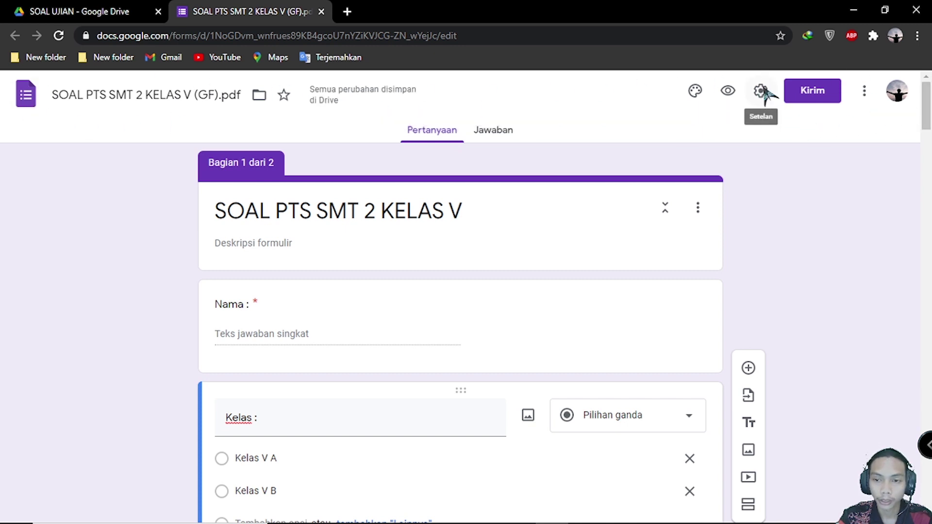
left_click(760, 95)
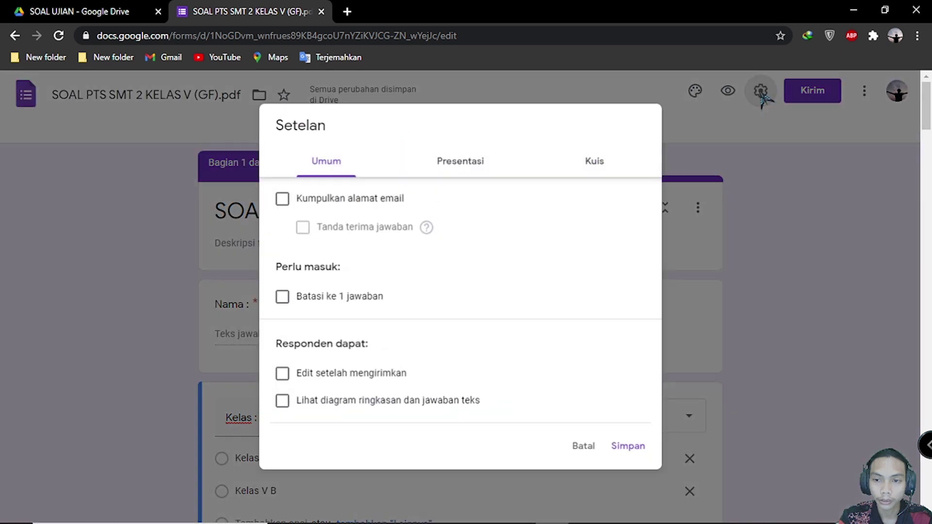
left_click(593, 163)
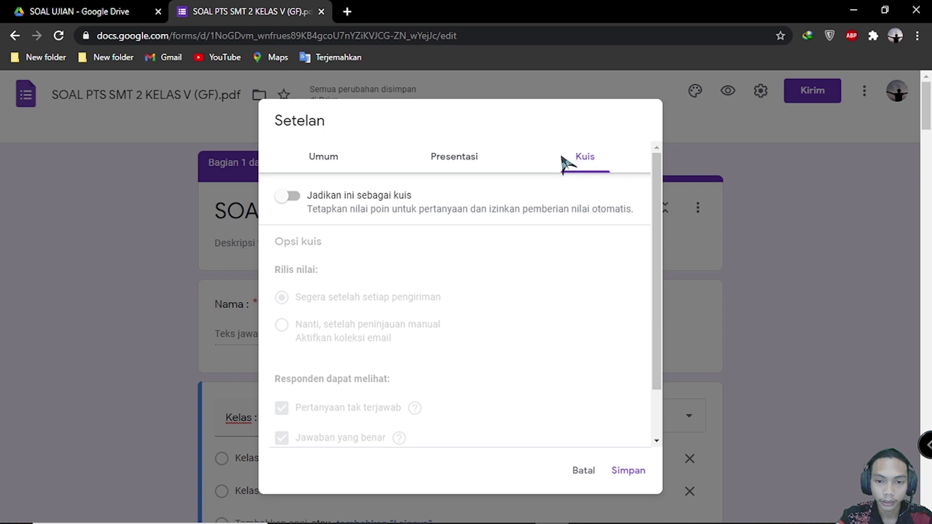
left_click(340, 163)
left_click(457, 161)
left_click(586, 164)
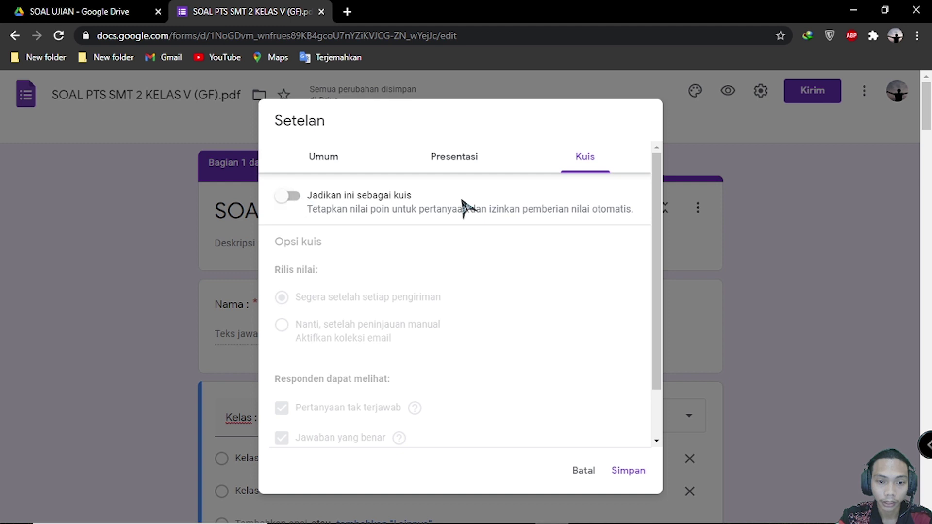
left_click(294, 196)
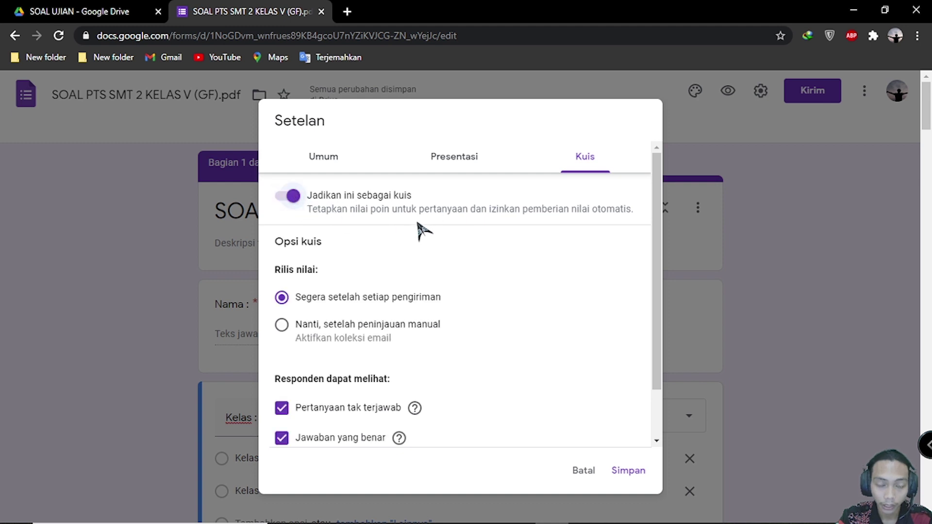
Set the quiz's grade release to "Segera setelah setiap pengiriman"
scroll(426, 233, "down", 5)
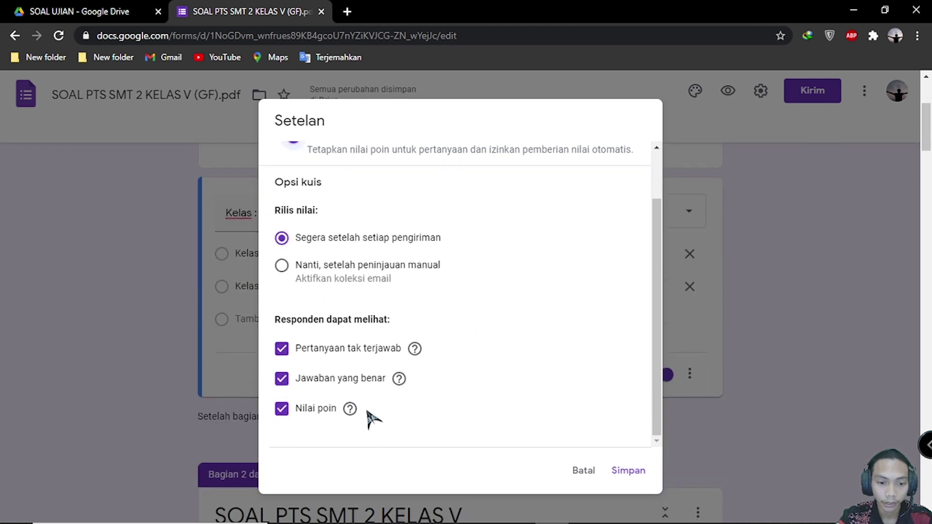
scroll(367, 292, "up", 2)
scroll(338, 240, "down", 2)
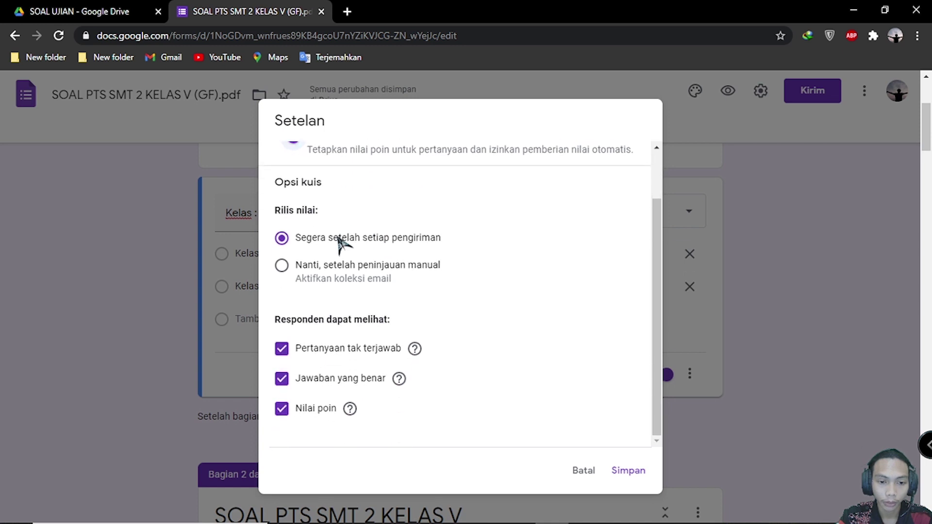
scroll(422, 293, "up", 2)
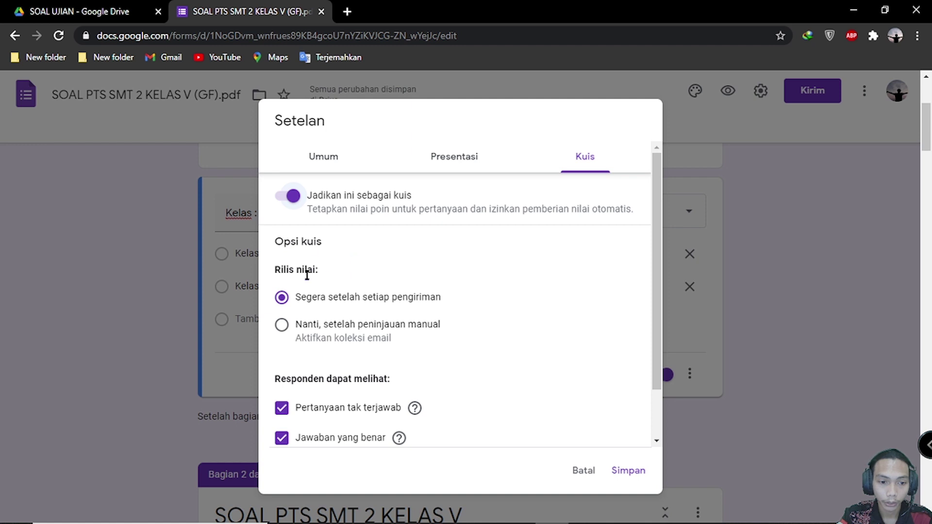
scroll(342, 266, "down", 2)
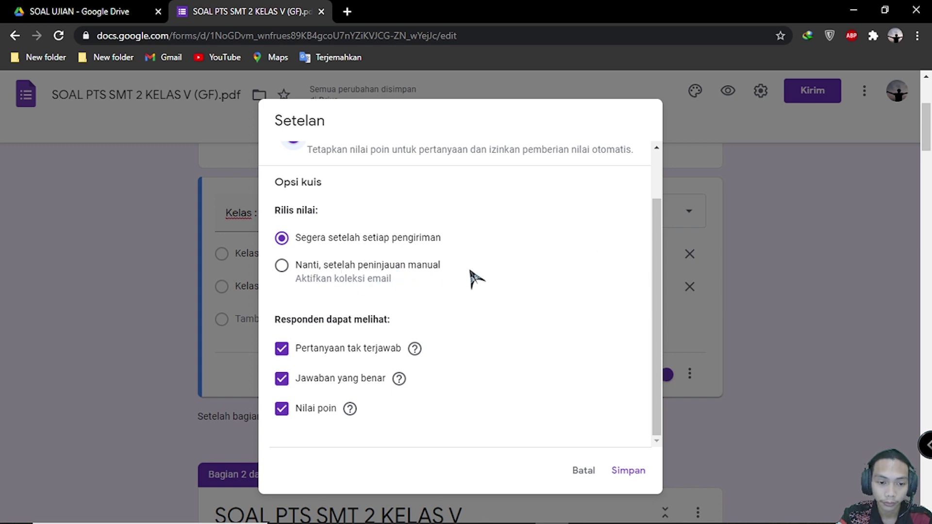
scroll(473, 279, "down", 3)
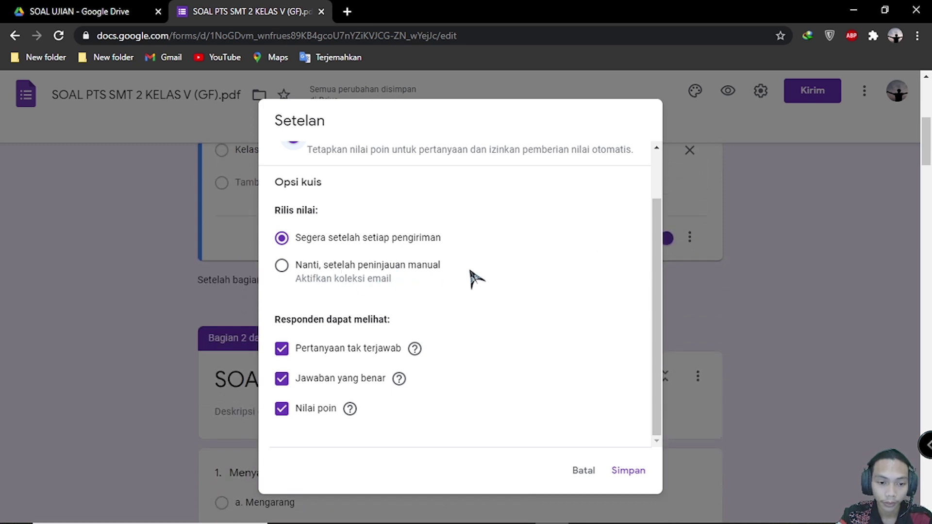
left_click(282, 238)
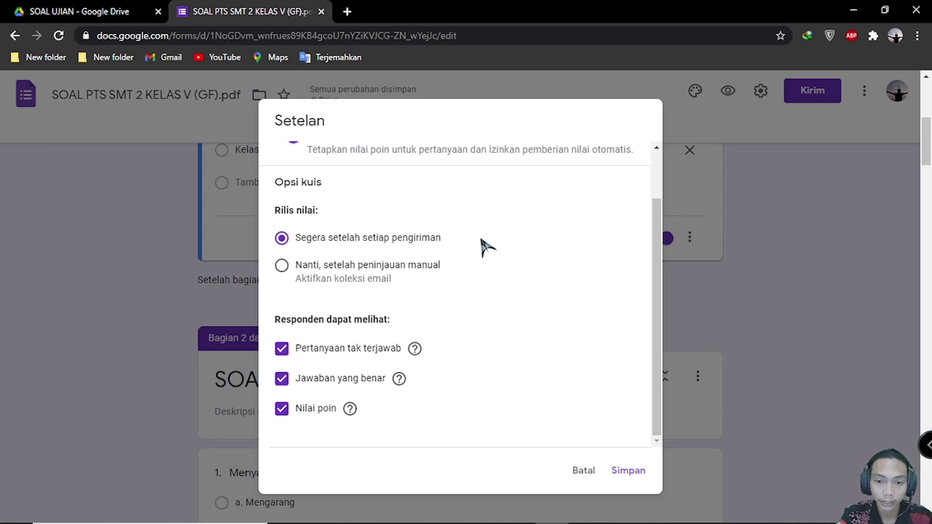
Review the "Responden dapat melihat" options and save the quiz settings
scroll(481, 248, "down", 4)
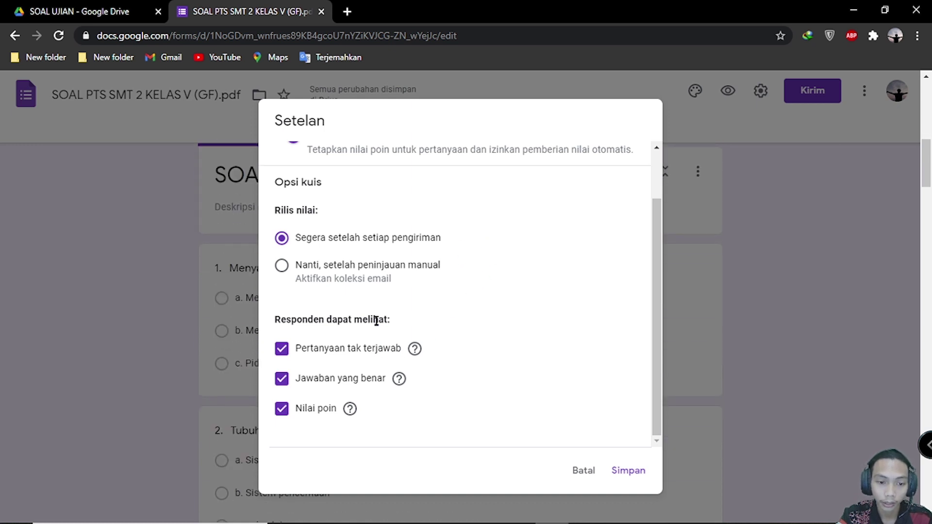
left_click_drag(275, 322, 389, 322)
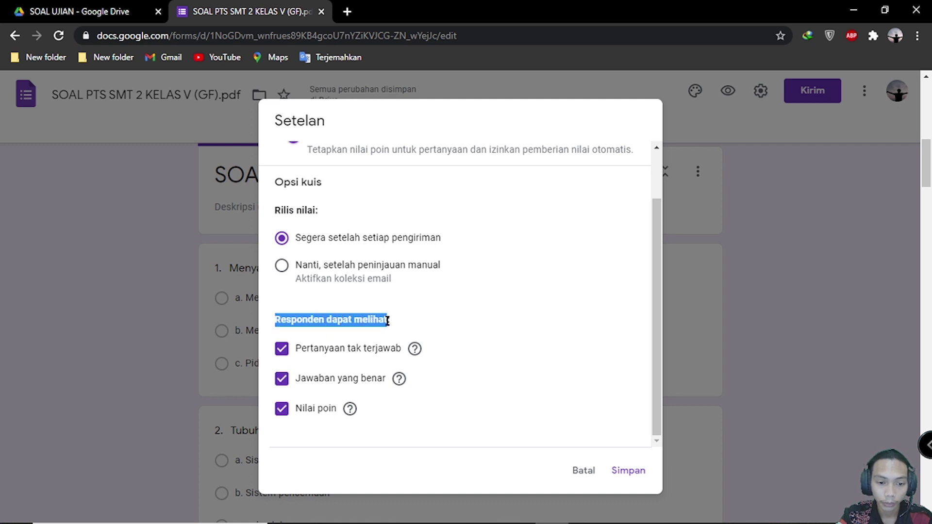
left_click(500, 337)
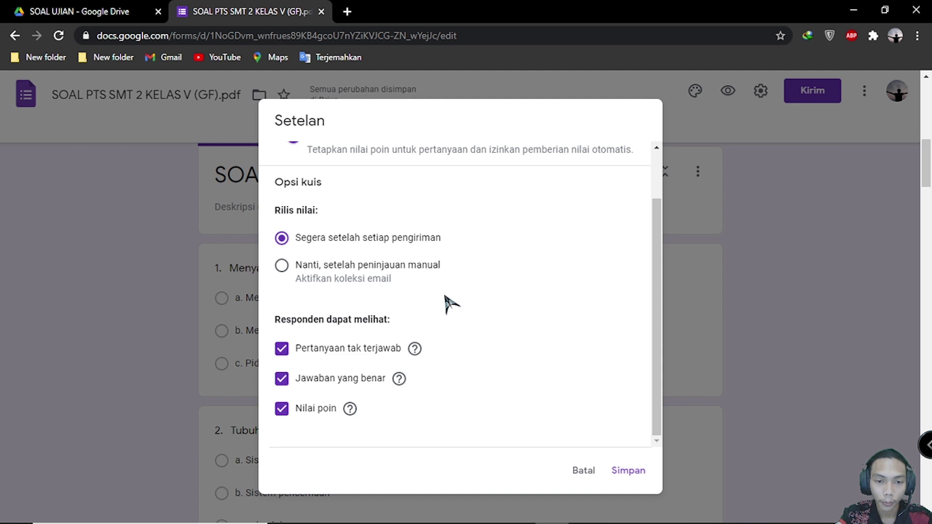
scroll(443, 301, "up", 2)
scroll(346, 299, "down", 1)
left_click(630, 472)
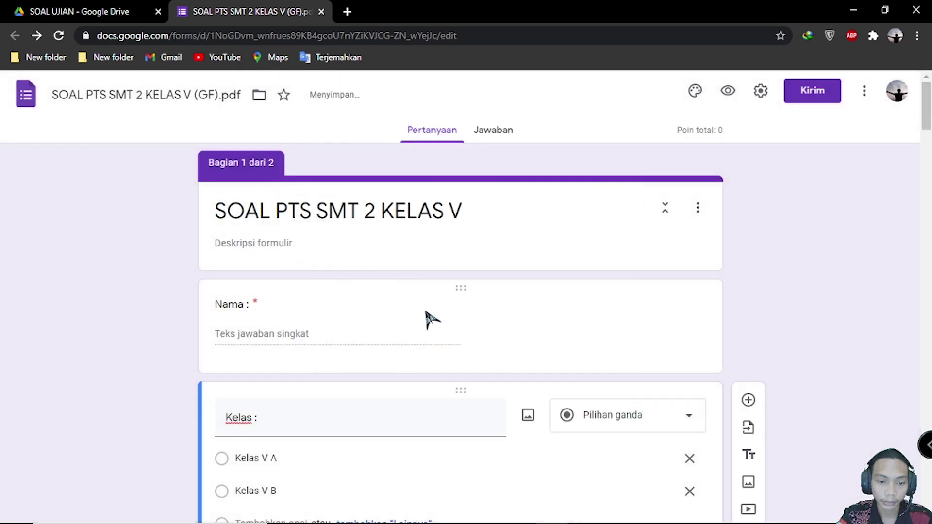
Set the answer key of question 1 in section 2 to "b. Meringkas" with 5 points
scroll(418, 325, "down", 5)
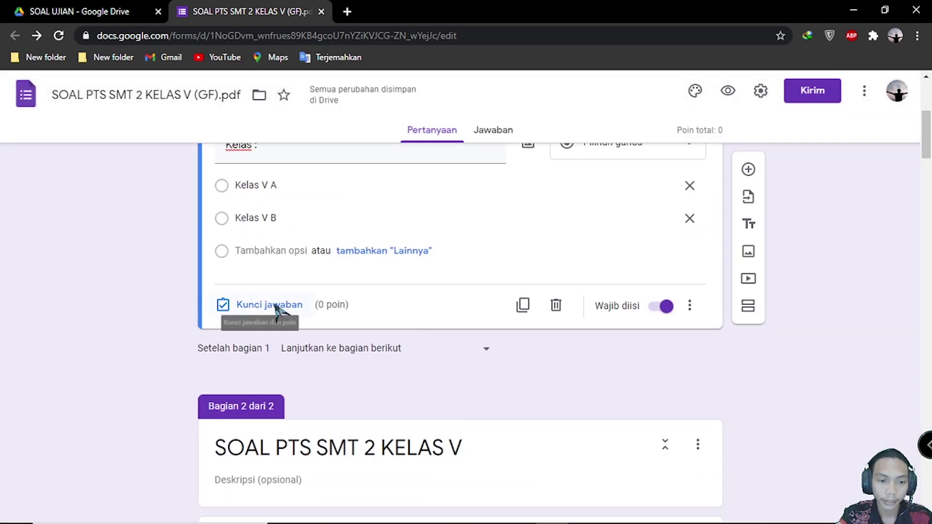
scroll(401, 304, "up", 5)
scroll(369, 305, "down", 5)
scroll(297, 305, "up", 3)
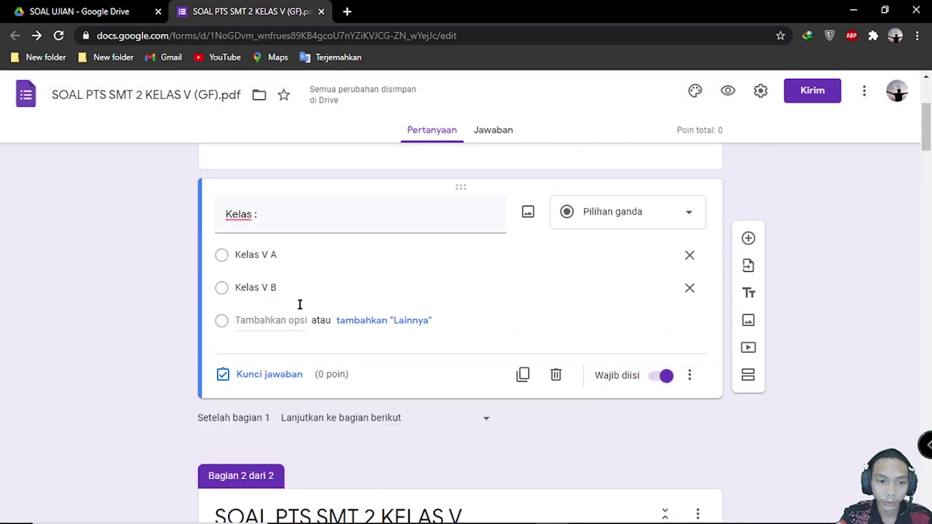
scroll(306, 312, "down", 3)
scroll(301, 364, "down", 8)
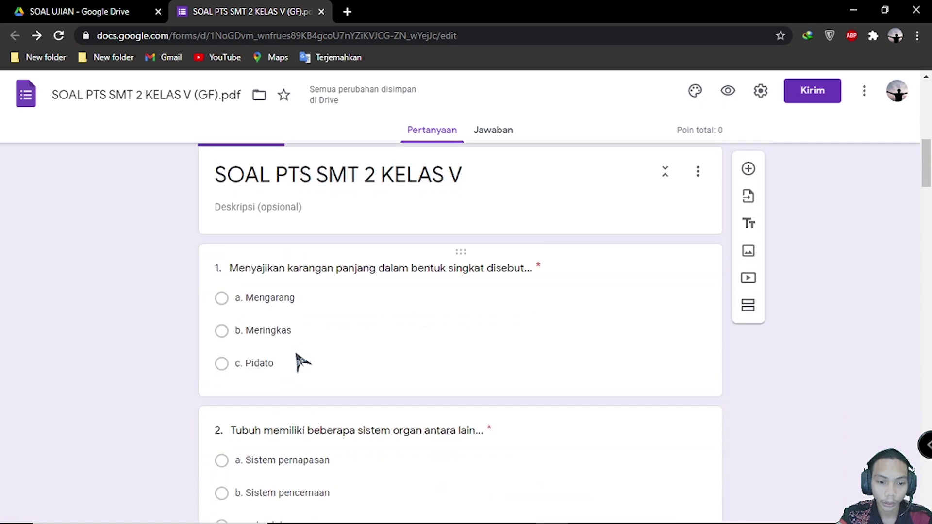
left_click(347, 219)
scroll(409, 257, "up", 3)
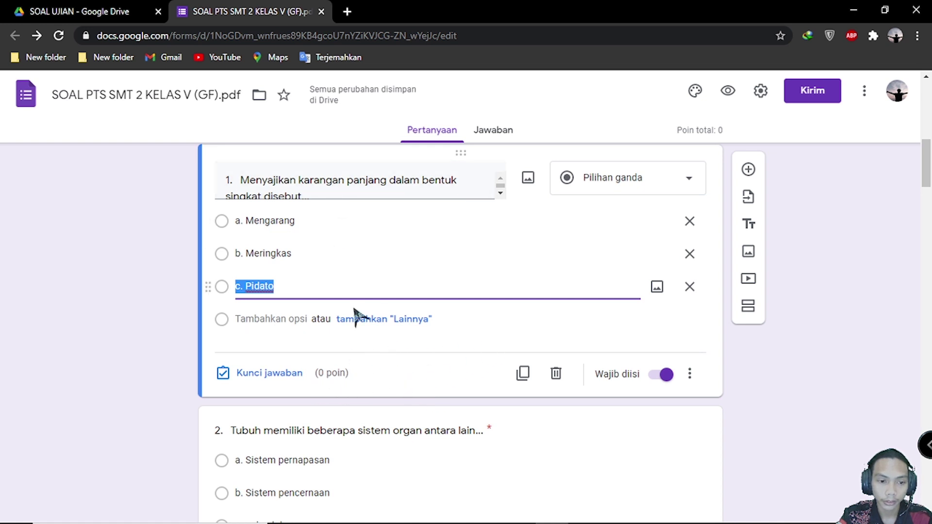
left_click(270, 373)
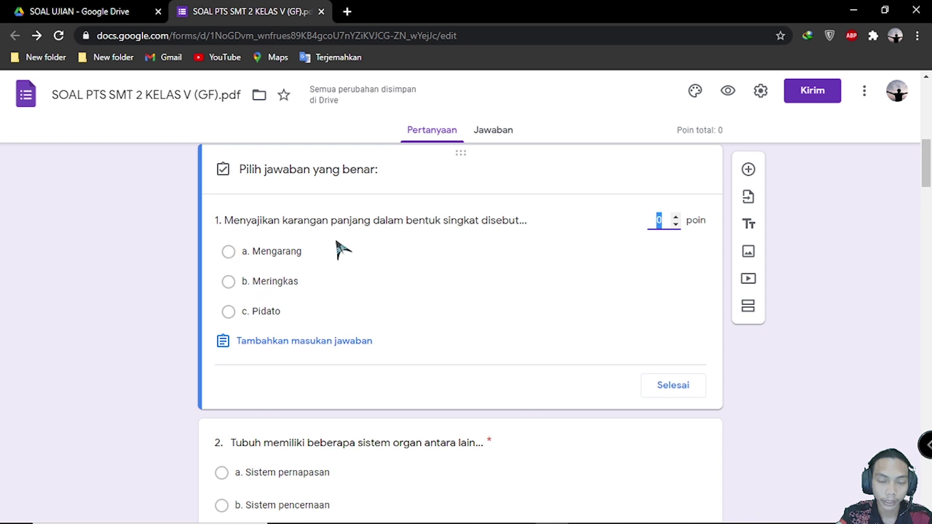
left_click(229, 282)
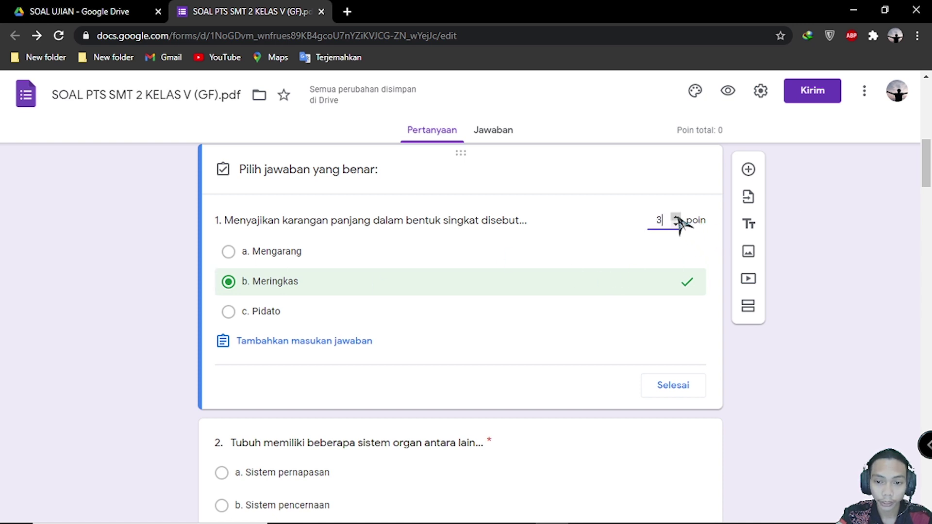
left_click(680, 387)
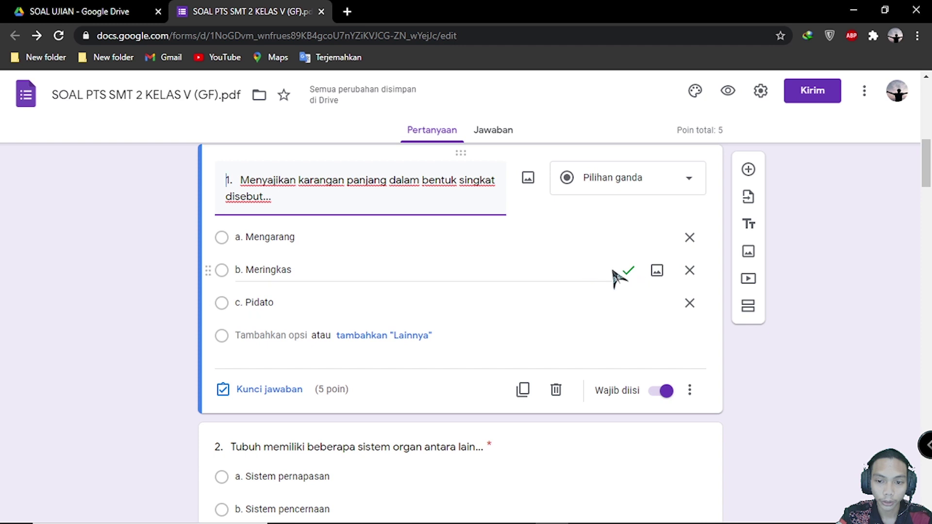
Set the answer key of question 2 to "c. a dan b benar semua" only, worth 5 points
scroll(479, 297, "down", 4)
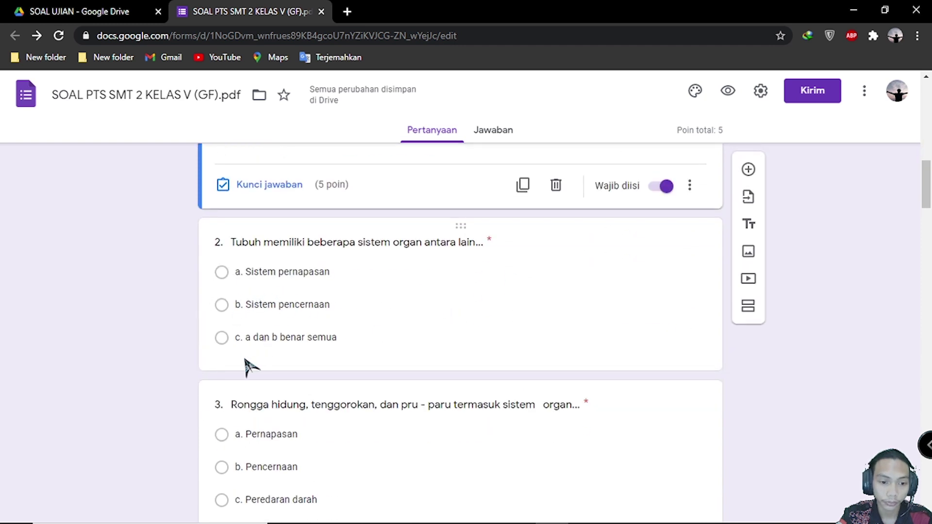
left_click(365, 308)
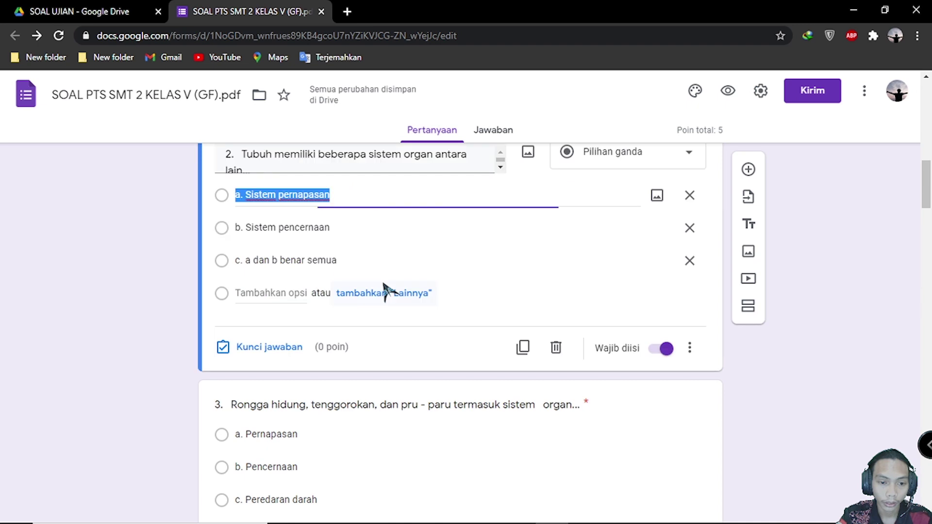
left_click(269, 347)
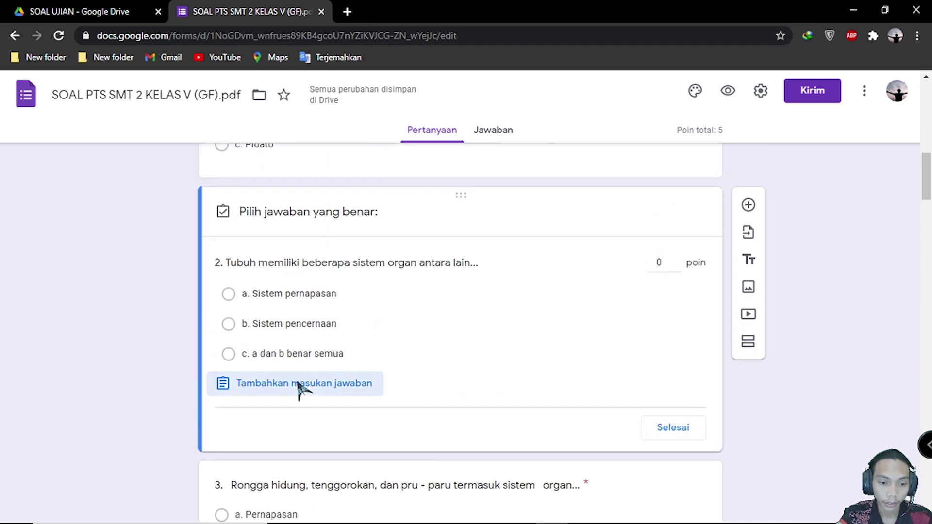
left_click(302, 383)
left_click(558, 260)
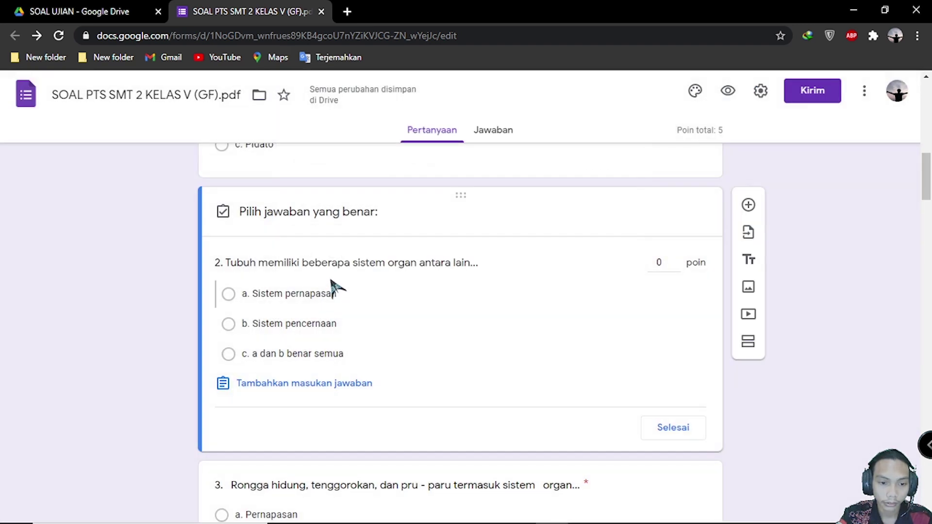
left_click(330, 293)
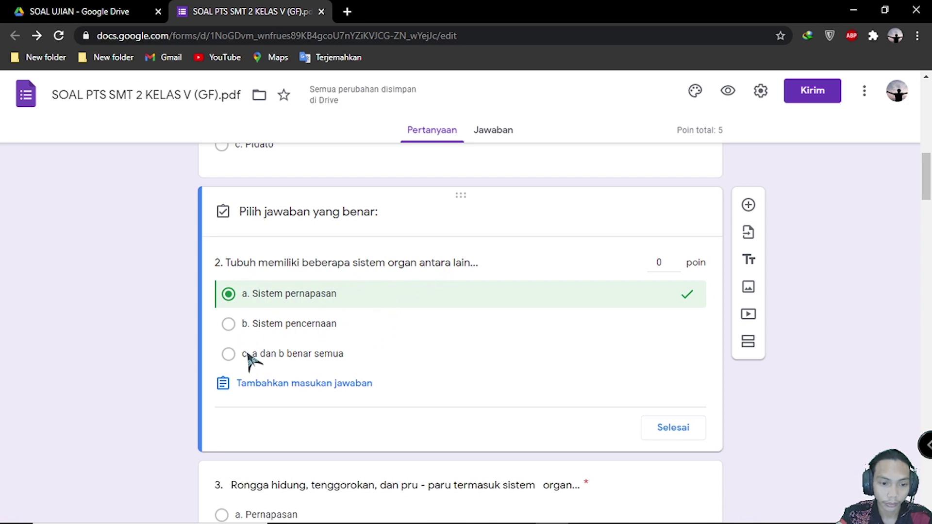
left_click(228, 354)
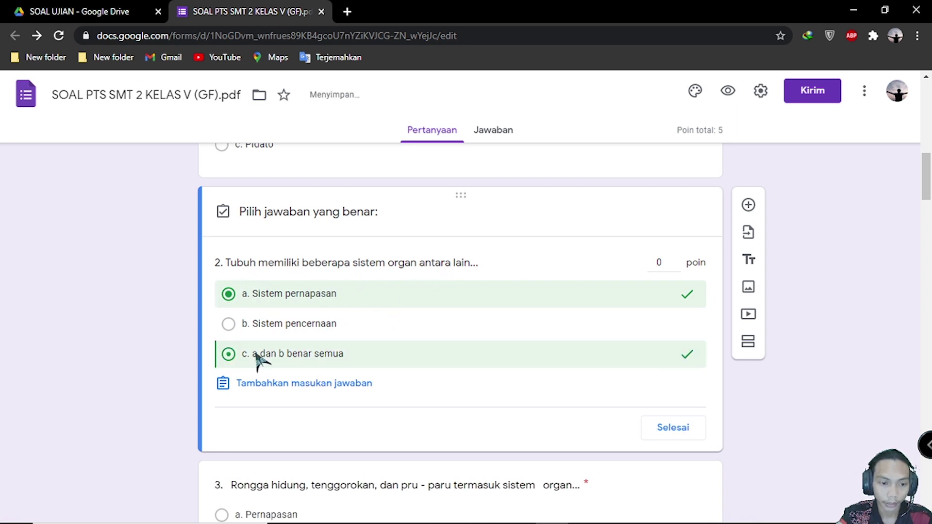
left_click(228, 294)
left_click(676, 259)
left_click(676, 259)
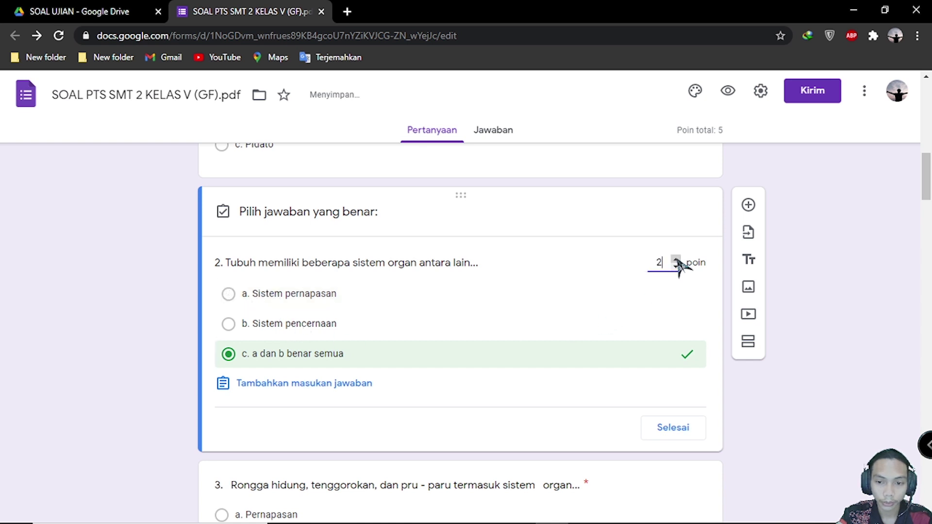
left_click(675, 259)
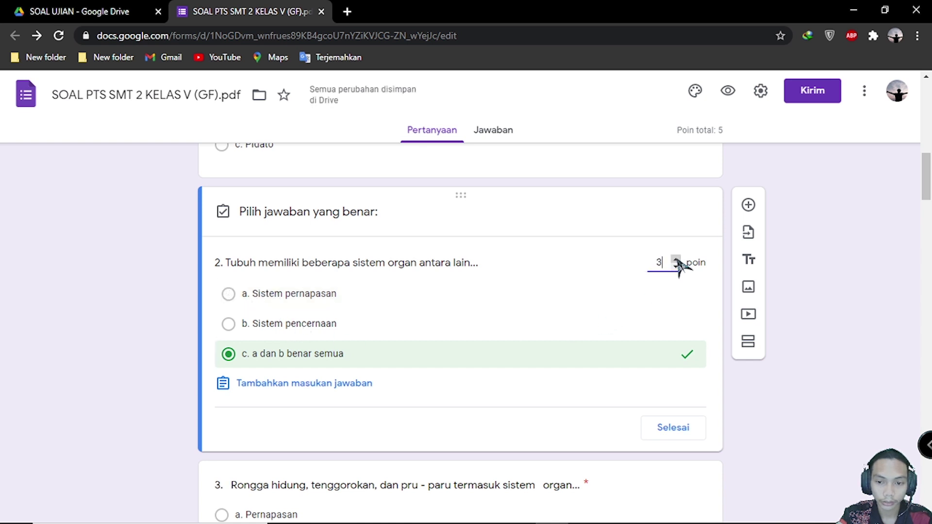
left_click(675, 427)
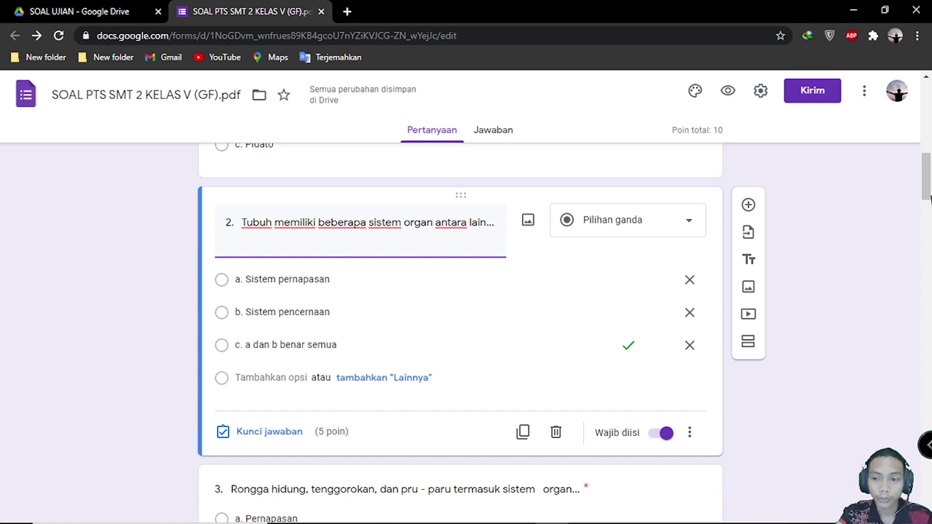
Open the form settings and review the general options for e-mail collection, response limits and respondent permissions
left_click_drag(926, 194, 929, 99)
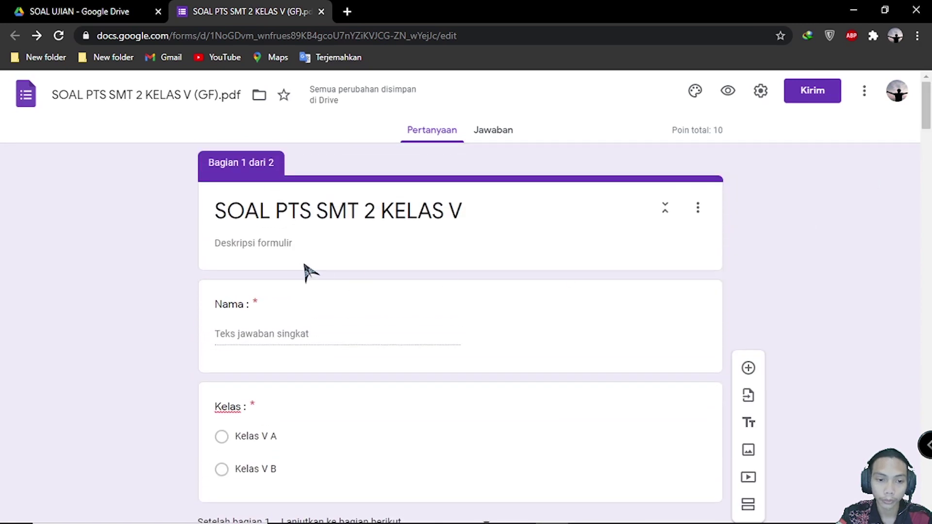
left_click(760, 92)
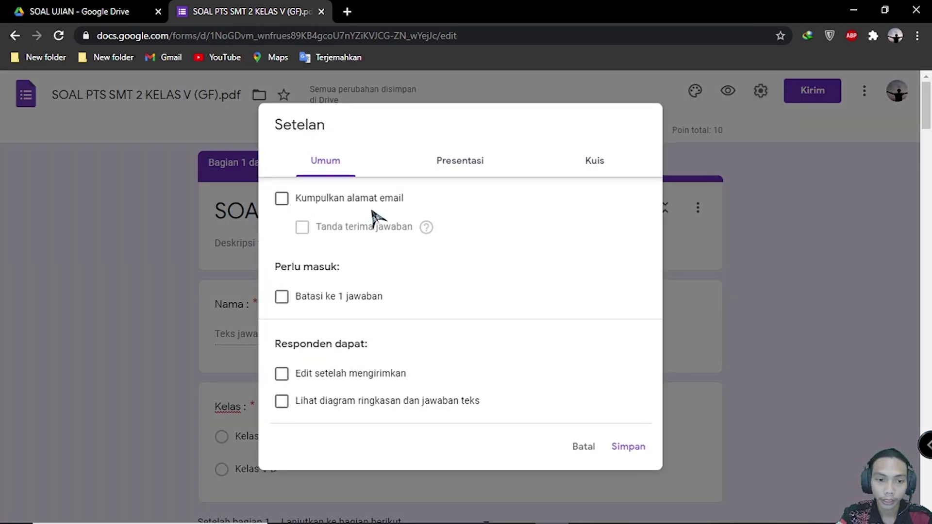
scroll(388, 277, "down", 3)
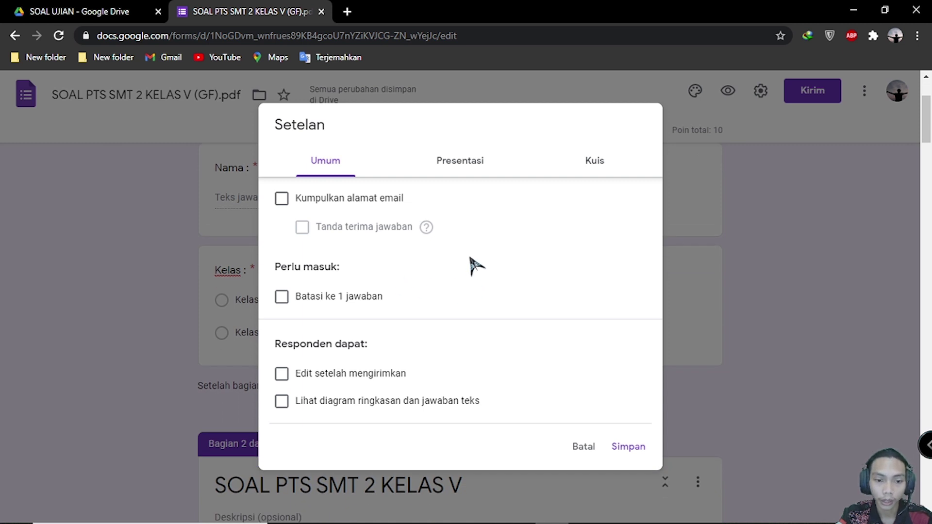
scroll(705, 275, "up", 3)
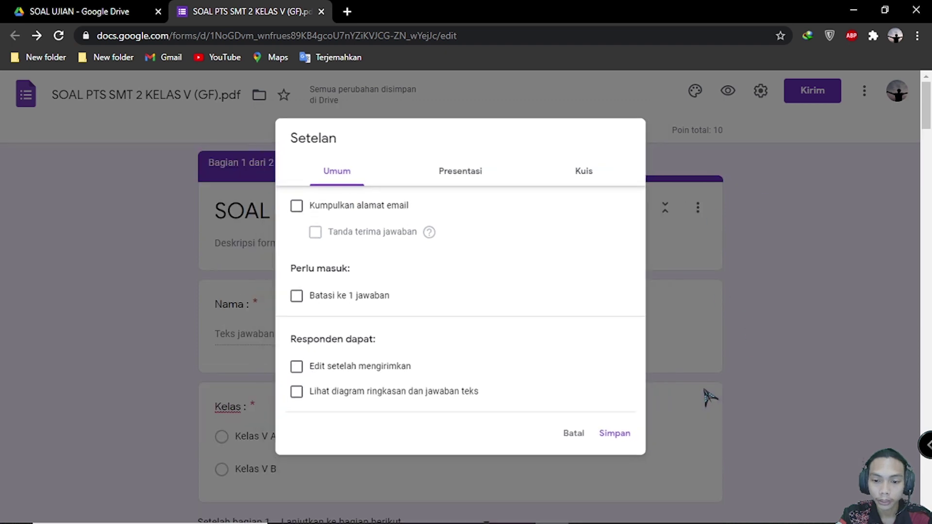
Enable "Batasi ke 1 jawaban" to limit each respondent to one response, review the presentation options and save the form settings
left_click(684, 362)
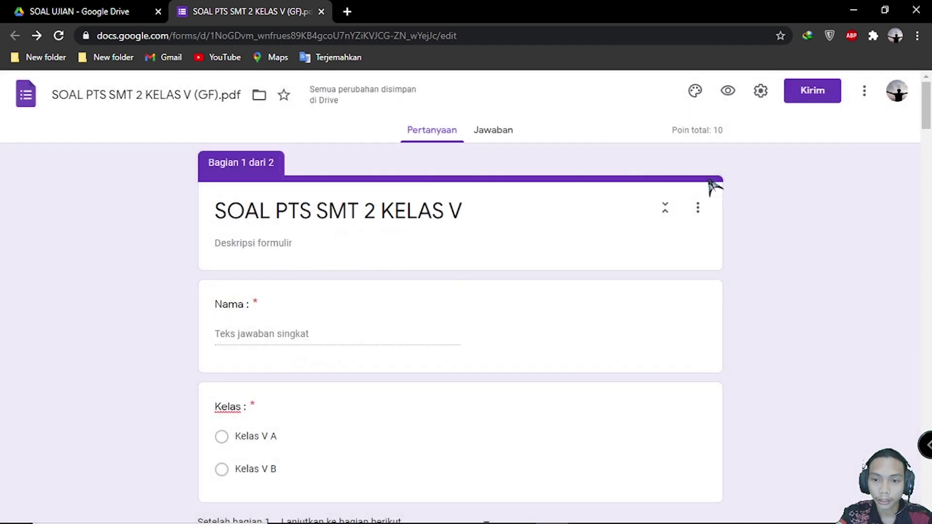
left_click(760, 90)
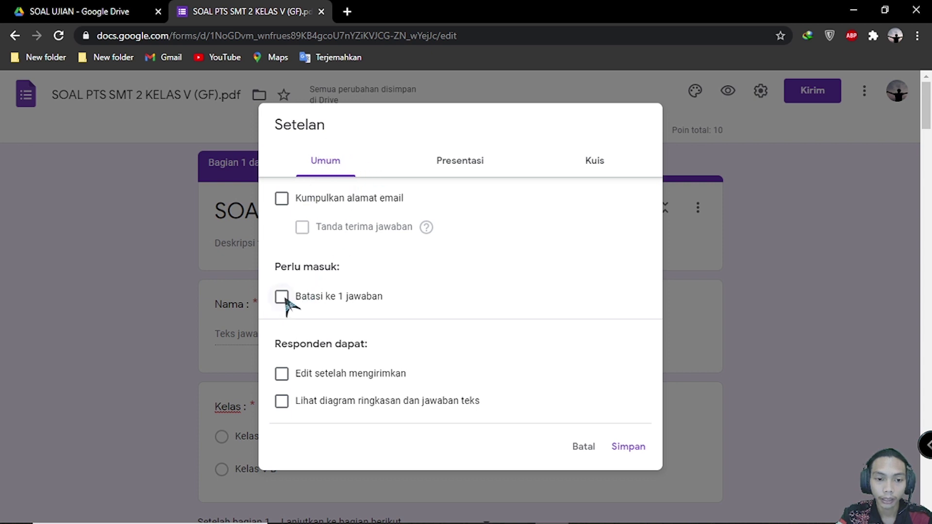
left_click_drag(276, 265, 346, 268)
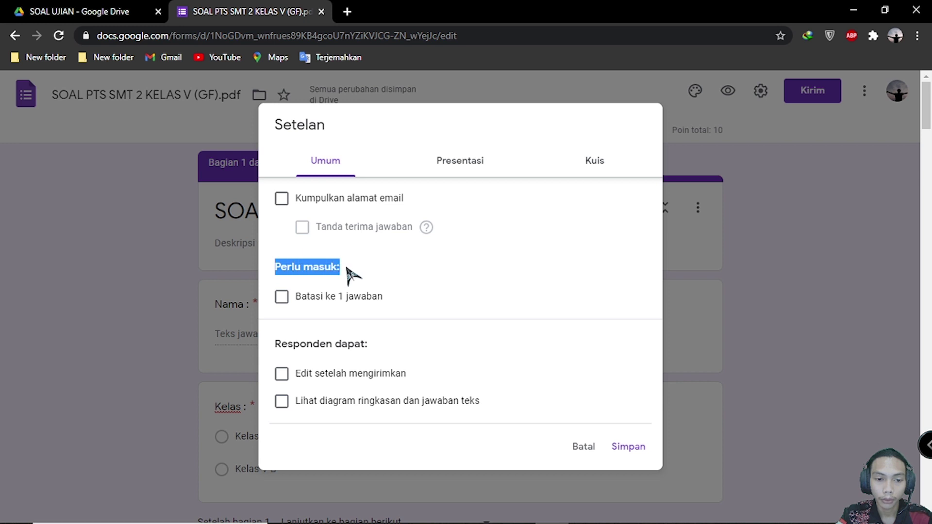
left_click(377, 269)
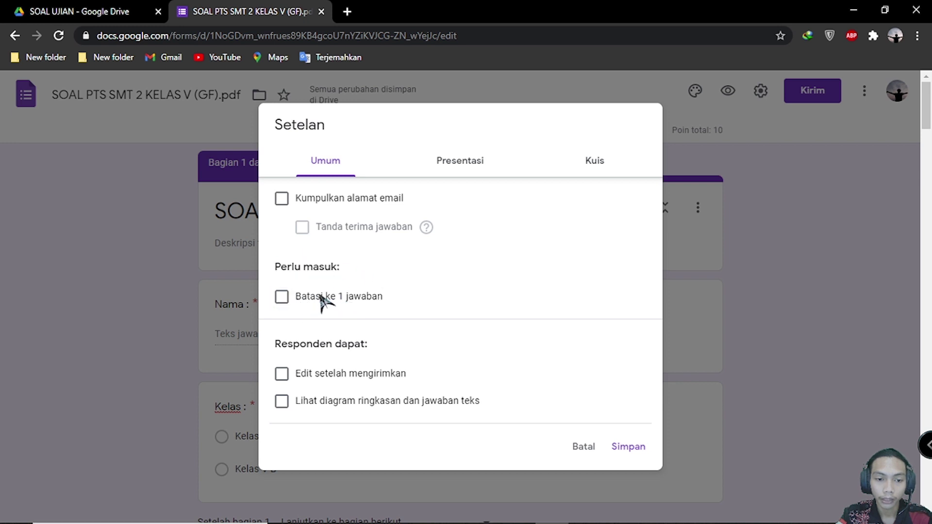
left_click(281, 297)
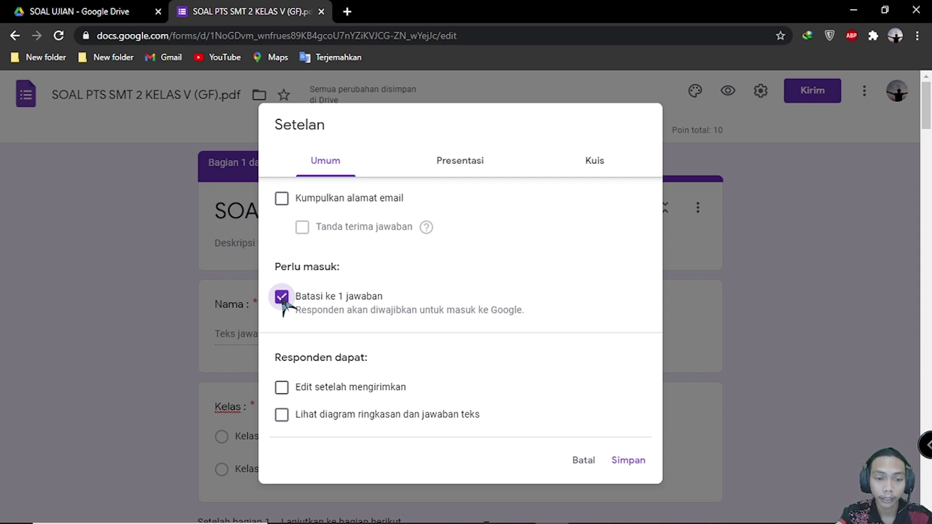
left_click(469, 159)
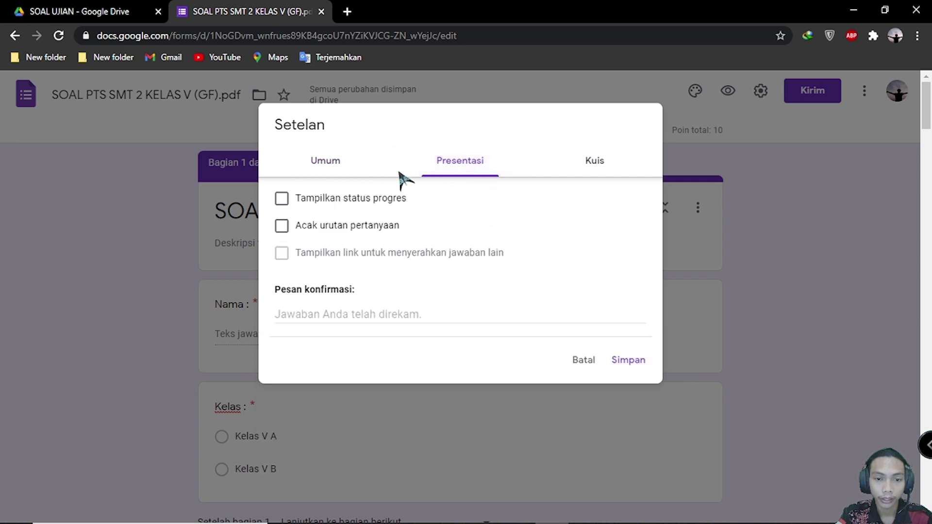
left_click(325, 165)
left_click(462, 168)
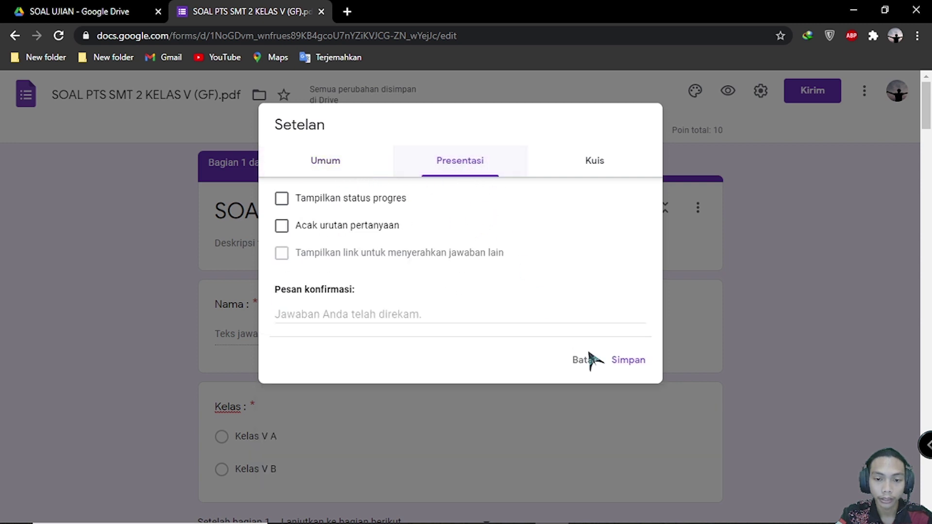
left_click(627, 362)
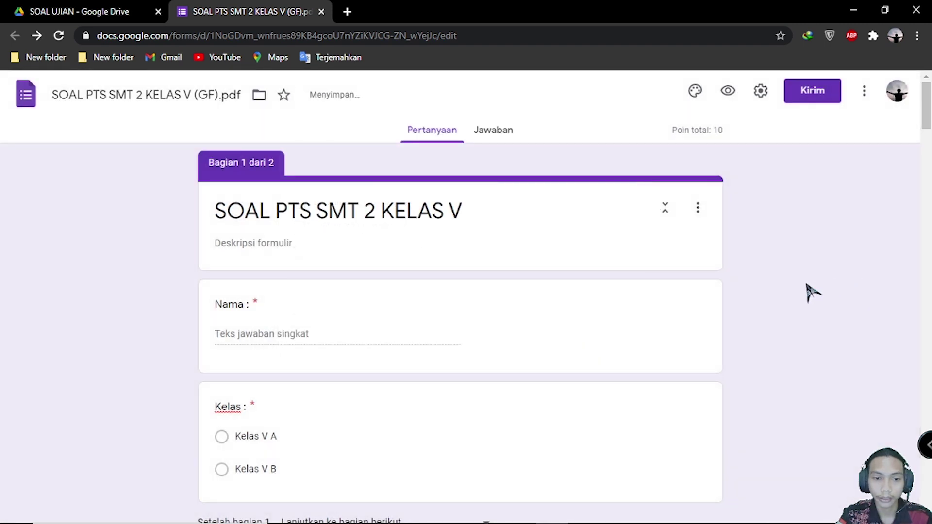
Preview the form as a respondent and leave the "Nama" field empty to test that it is required
scroll(810, 291, "down", 5)
scroll(810, 292, "down", 7)
scroll(821, 218, "up", 12)
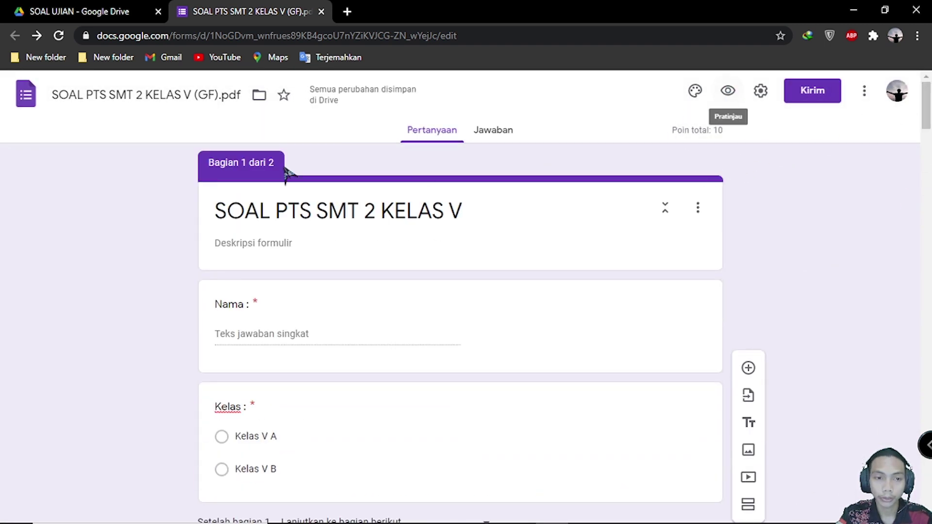
left_click(728, 92)
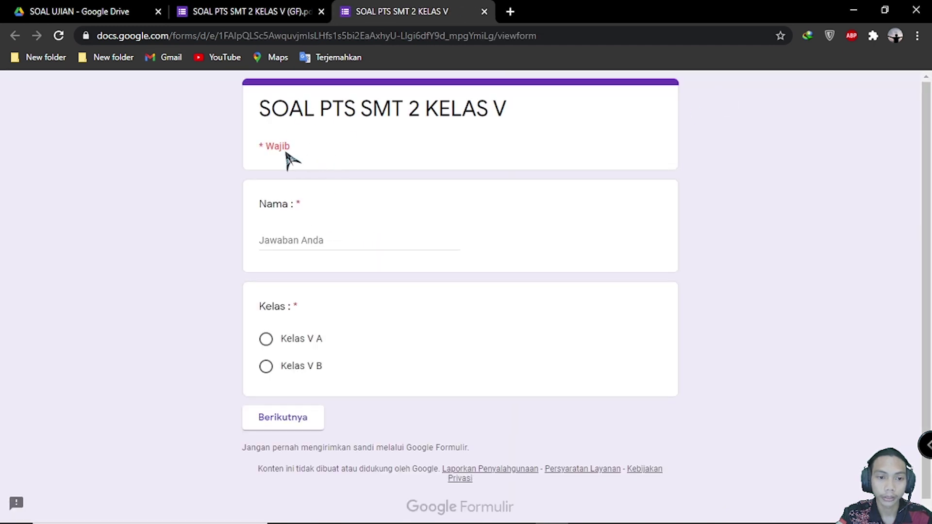
left_click_drag(289, 148, 218, 147)
left_click(332, 243)
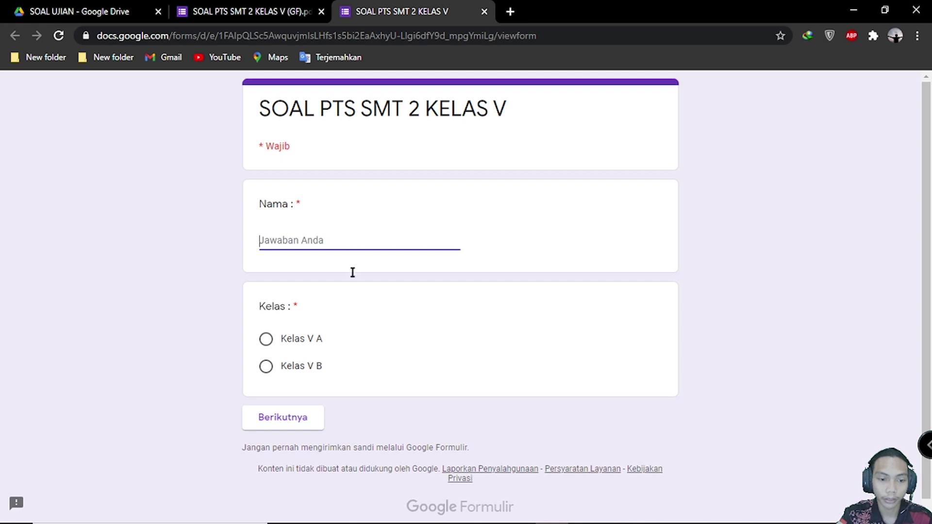
left_click(907, 216)
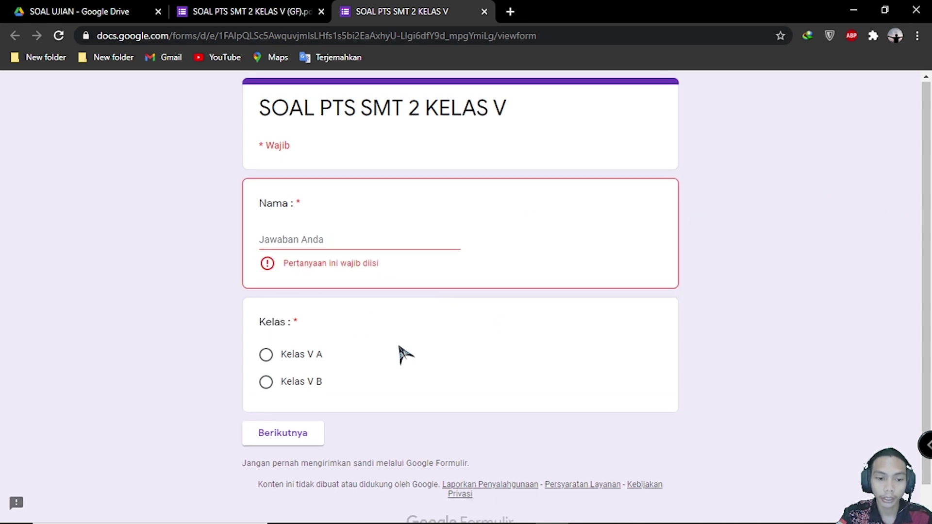
scroll(403, 352, "down", 1)
left_click_drag(284, 235, 418, 242)
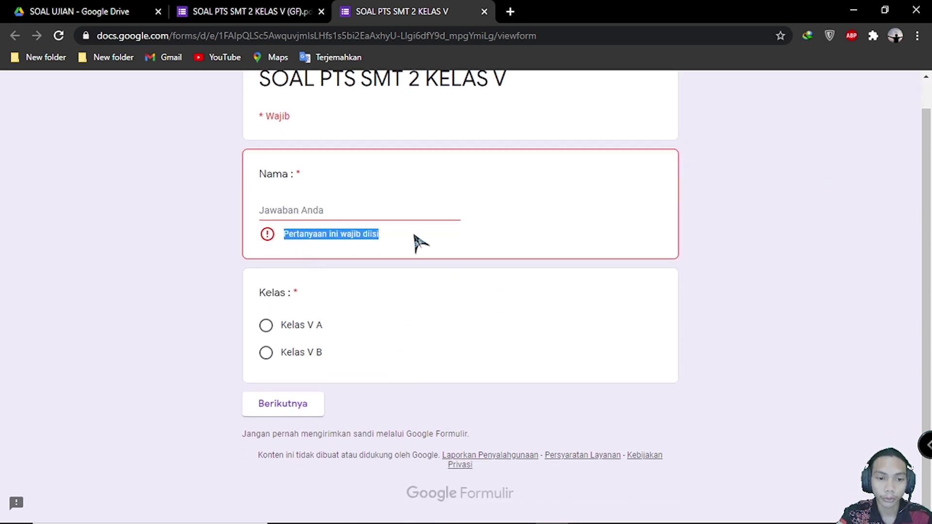
Enter the respondent's name, choose "Kelas V A" and continue to the question section
left_click(360, 207)
type("Agung")
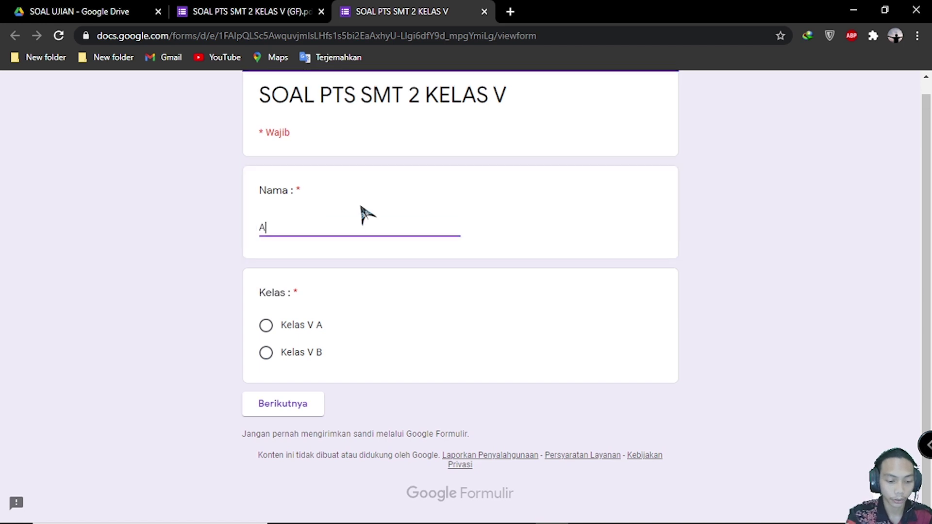
left_click(266, 325)
left_click(286, 410)
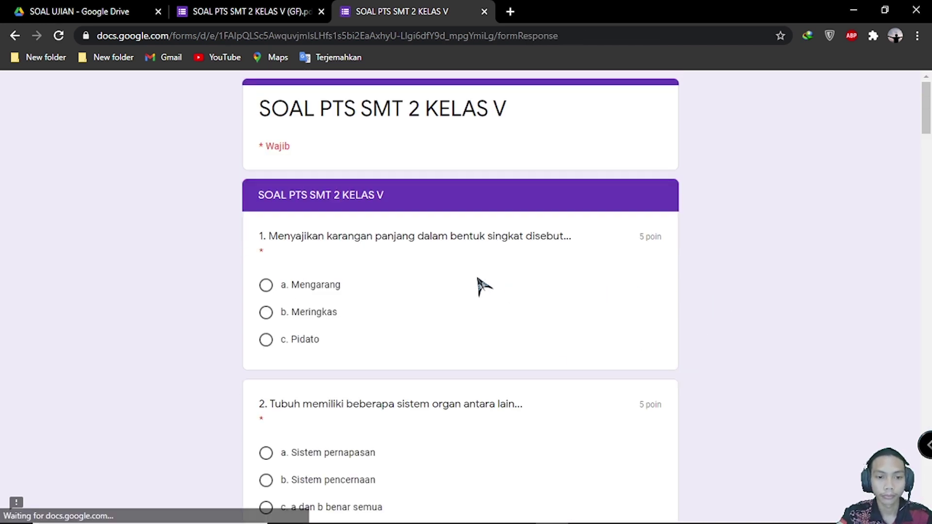
Answer question 1 with "a. Mengarang", question 2 with "c. a dan b benar semua" and question 3 with "a. Pernapasan"
scroll(928, 153, "down", 6)
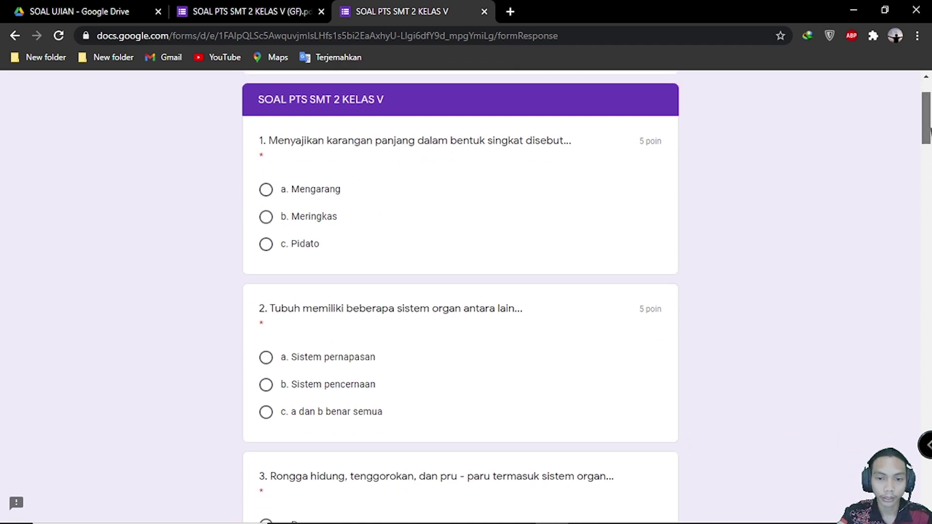
scroll(928, 125, "up", 6)
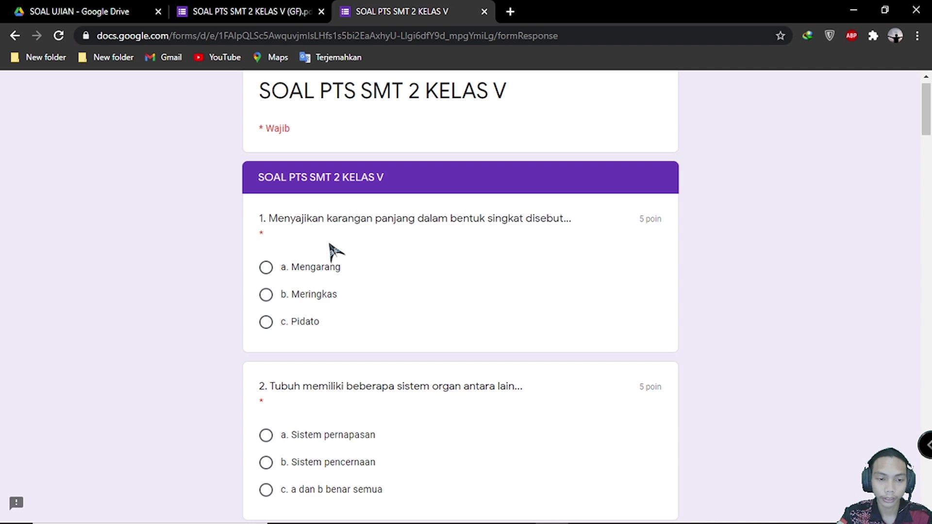
left_click(268, 268)
scroll(403, 298, "down", 5)
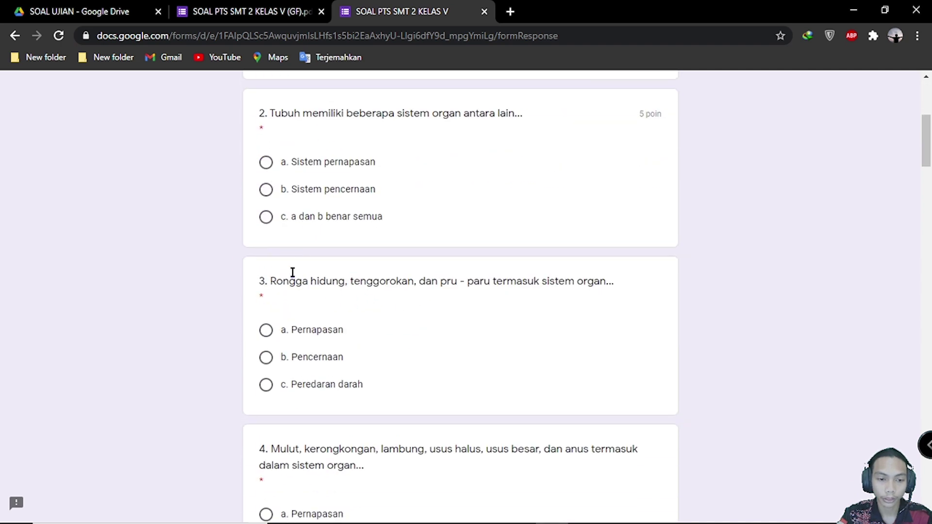
left_click(268, 217)
left_click(268, 329)
scroll(360, 339, "down", 1)
Answer questions 4 and 5 with "a. Pernapasan", question 6 with "a. Bernapas" and question 7 with "a. Paru - paru"
scroll(359, 340, "down", 5)
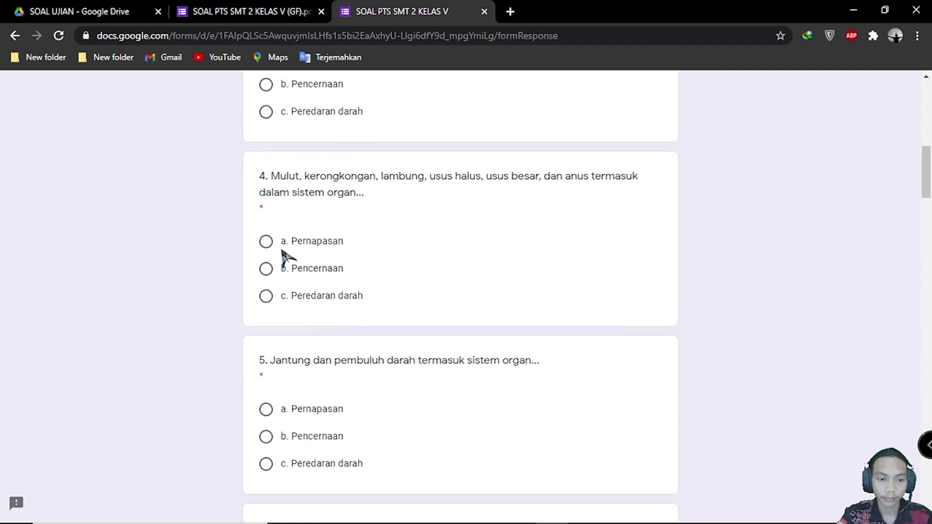
left_click(266, 241)
left_click(266, 409)
scroll(410, 374, "down", 7)
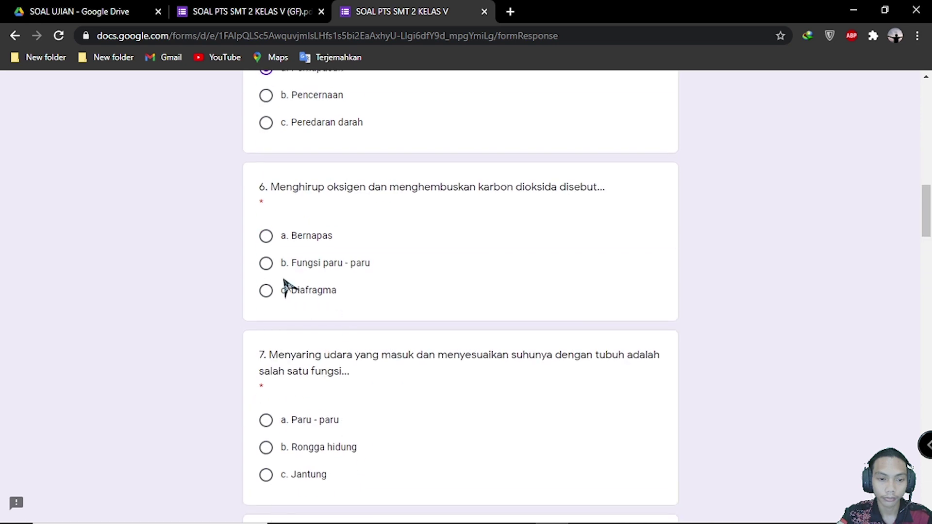
left_click(266, 236)
left_click(266, 422)
scroll(320, 369, "down", 4)
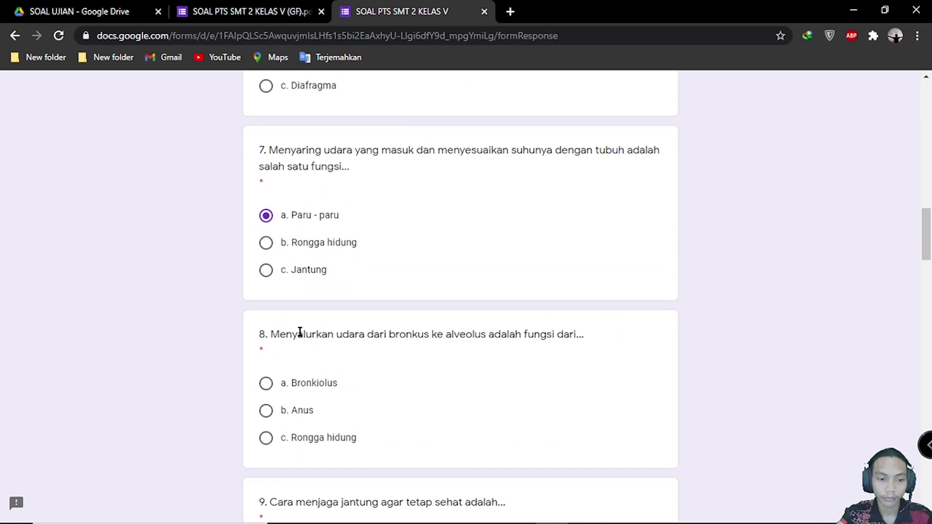
Answer questions 8 to 11 with option a: "Bronkiolus", "Rajin olahraga", "Usus halus" and "r"
left_click(267, 385)
scroll(353, 360, "down", 5)
left_click(268, 276)
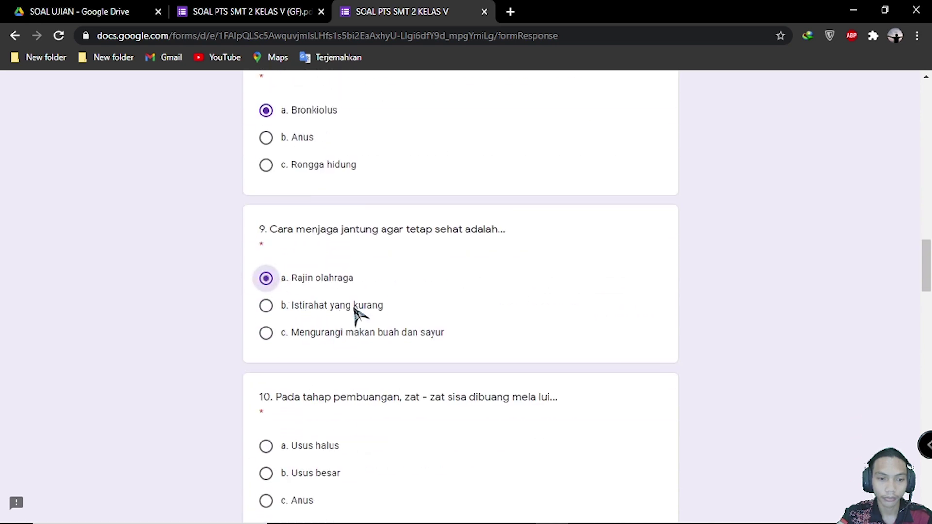
scroll(320, 282, "down", 4)
left_click(272, 243)
left_click(266, 427)
scroll(310, 398, "down", 5)
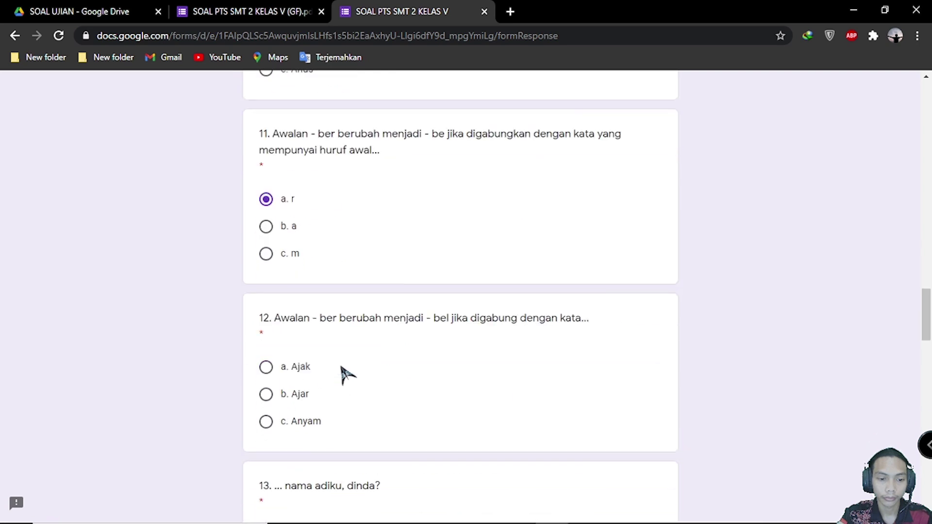
Answer questions 12 to 15 with option a: "Ajak", "Apa", "Bagaimana" and "Me - i"
left_click(266, 320)
scroll(310, 335, "down", 5)
left_click(266, 215)
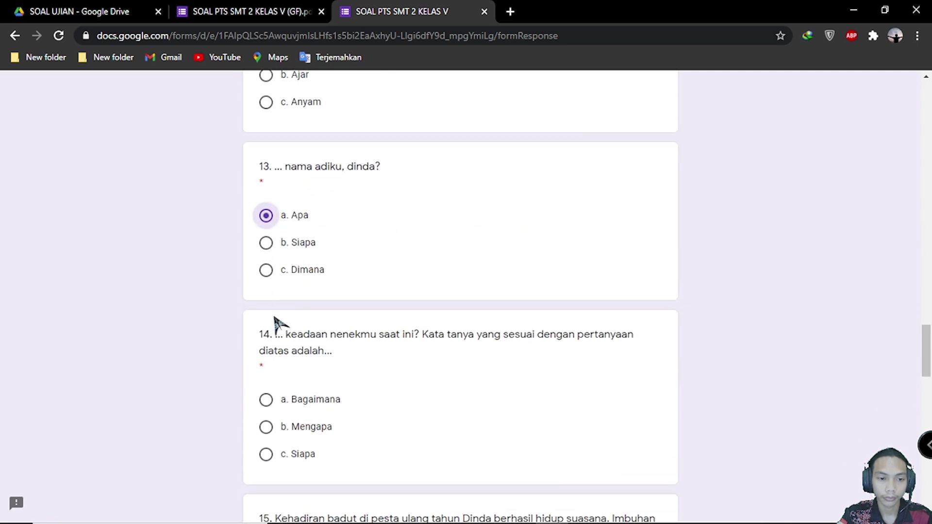
left_click(266, 400)
scroll(358, 350, "down", 5)
left_click(266, 310)
scroll(399, 316, "down", 4)
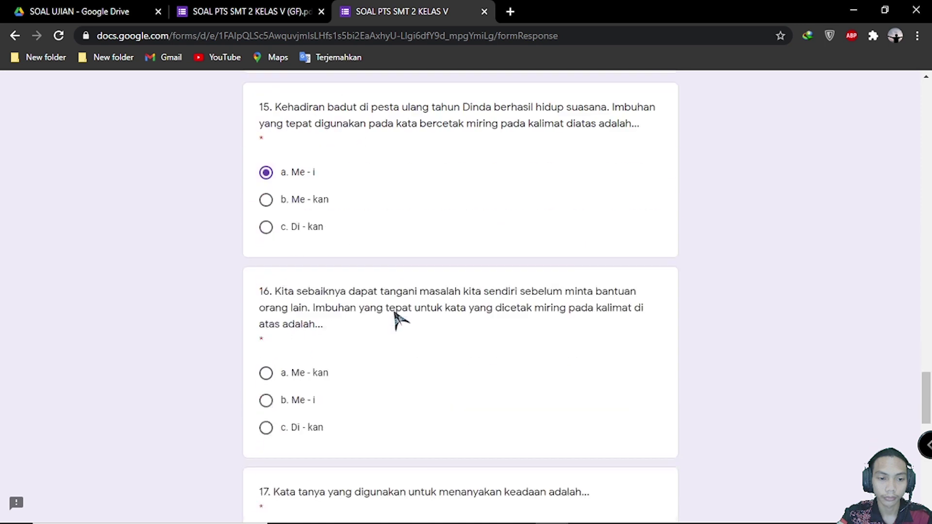
Answer questions 16 to 20 with option a ("Me - kan", "Bagaimana", "Mengapa", "Tanda titik", "Me - kan") and submit the form
left_click(266, 307)
scroll(403, 316, "down", 4)
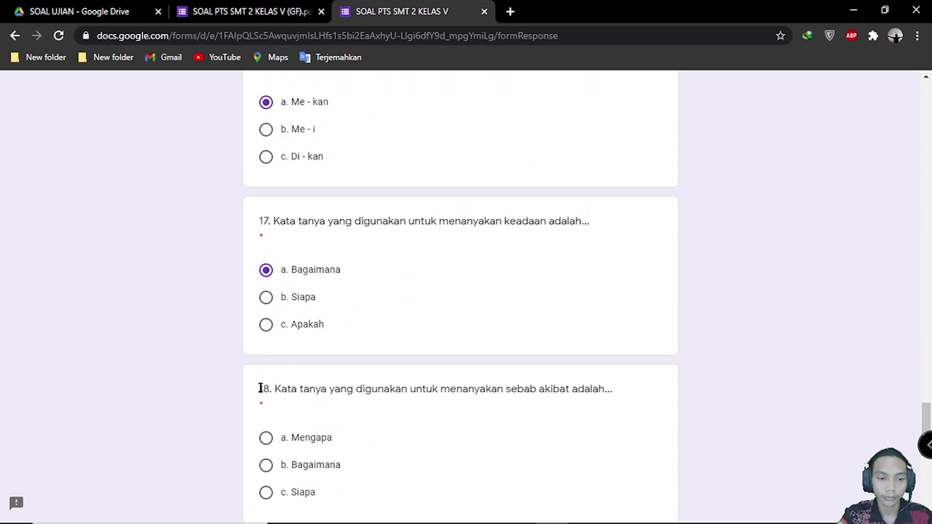
left_click(266, 438)
scroll(370, 371, "down", 5)
left_click(266, 331)
scroll(387, 341, "down", 4)
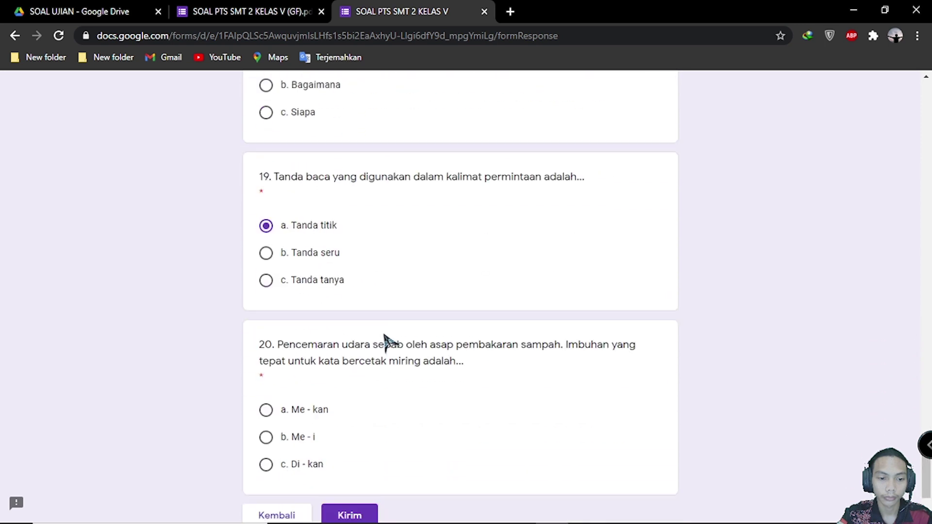
left_click(266, 298)
left_click(352, 403)
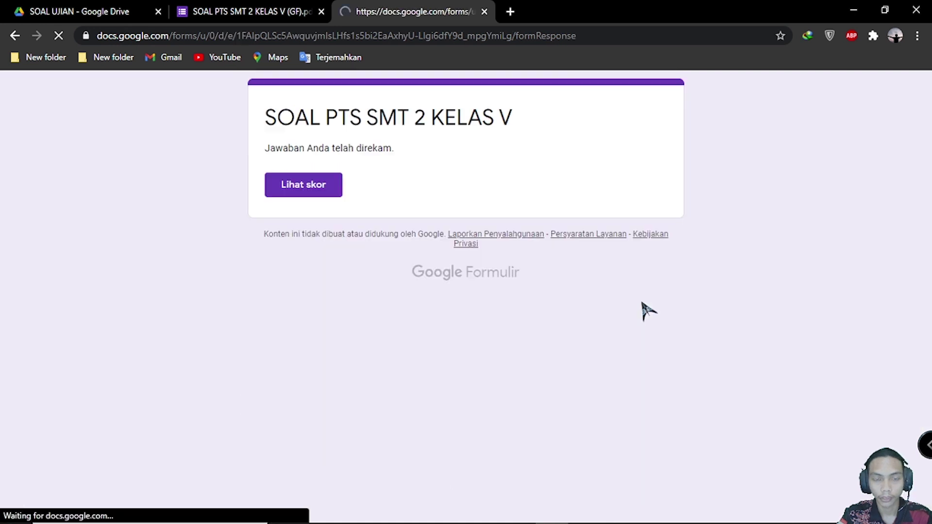
View the quiz score, examine the marking of questions 1 and 2, and return to the submission confirmation page
left_click(296, 176)
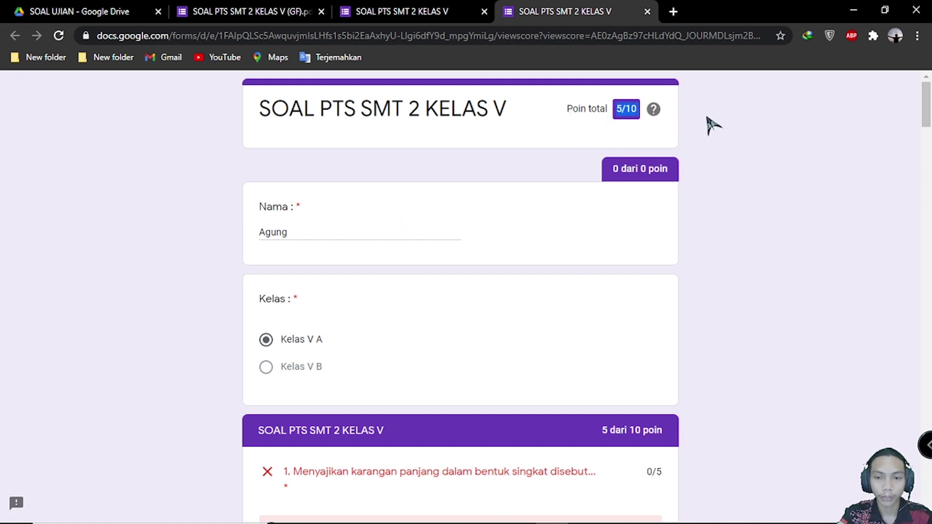
scroll(751, 256, "down", 5)
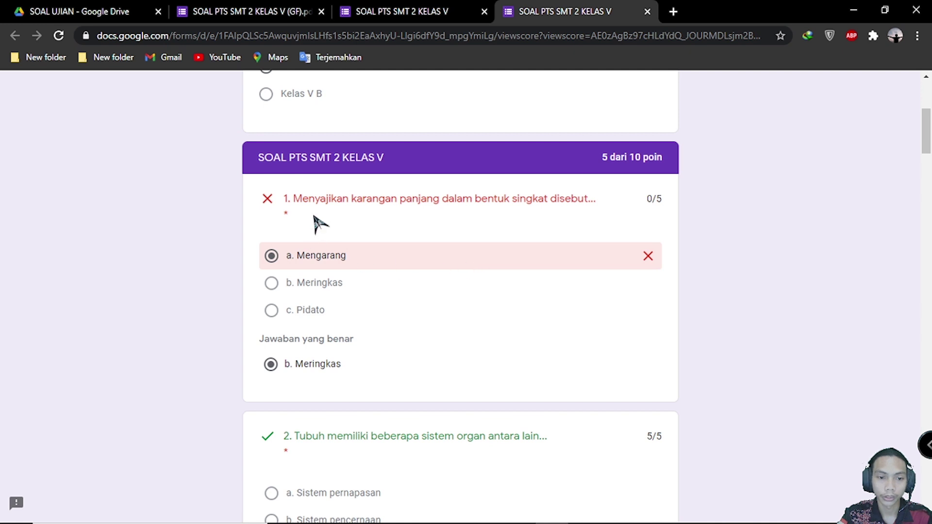
left_click_drag(263, 202, 636, 211)
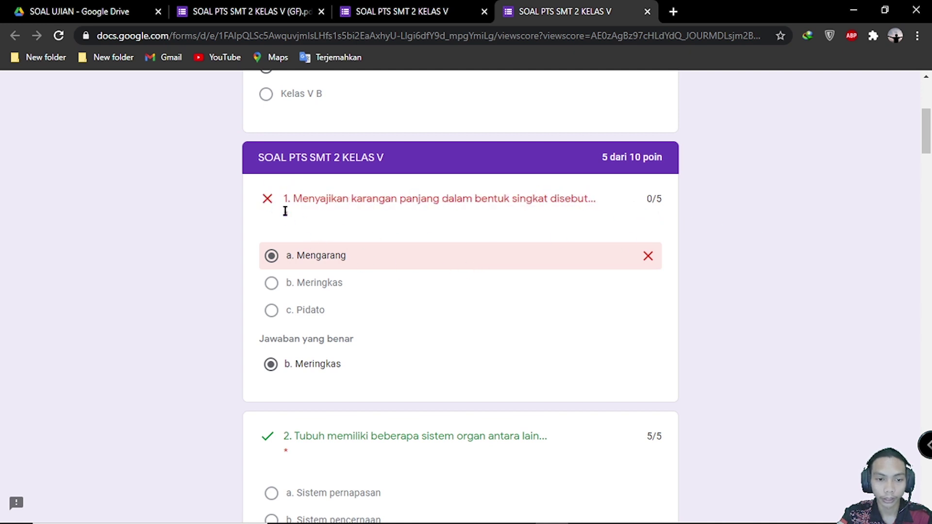
scroll(551, 287, "down", 5)
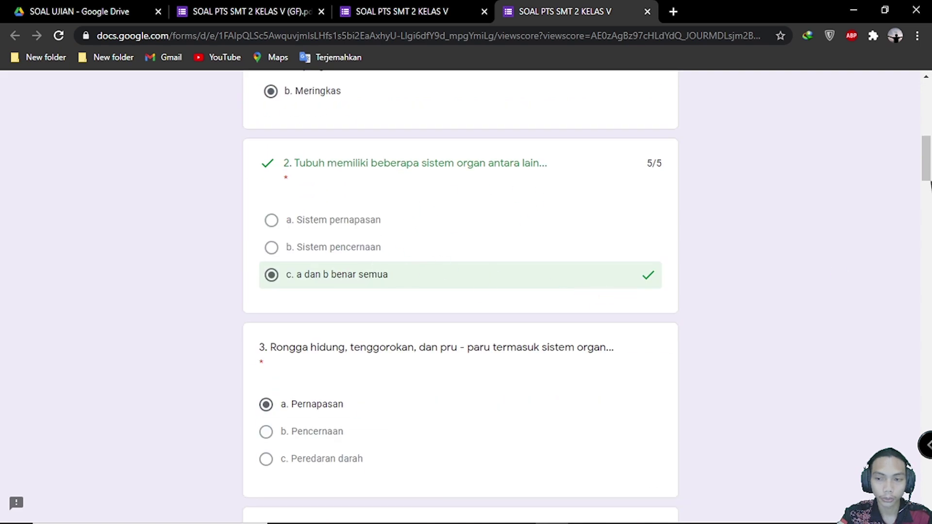
scroll(928, 187, "down", 5)
left_click_drag(928, 187, 926, 93)
scroll(622, 330, "down", 5)
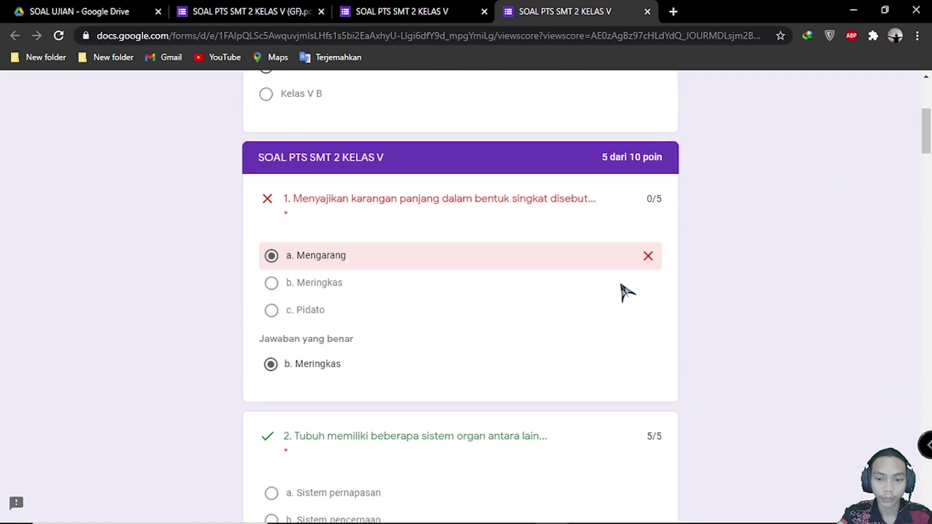
scroll(602, 270, "up", 5)
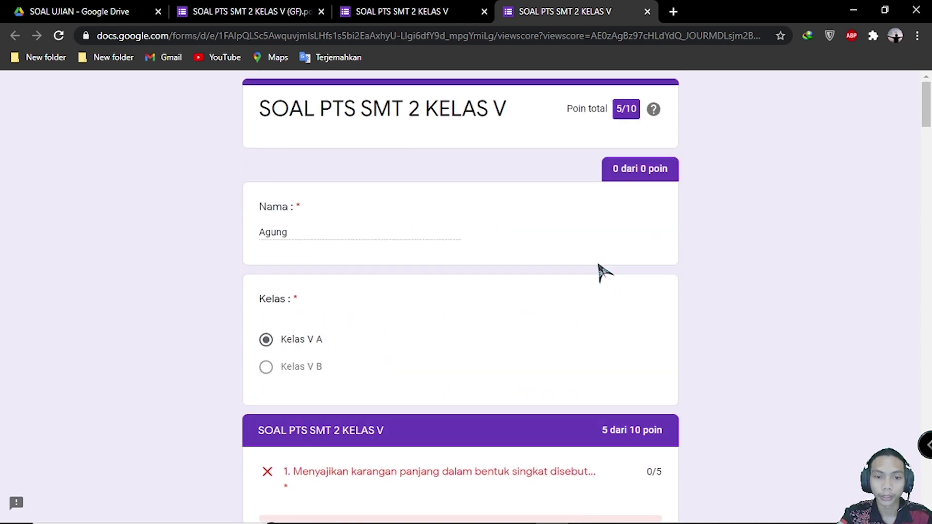
left_click(456, 14)
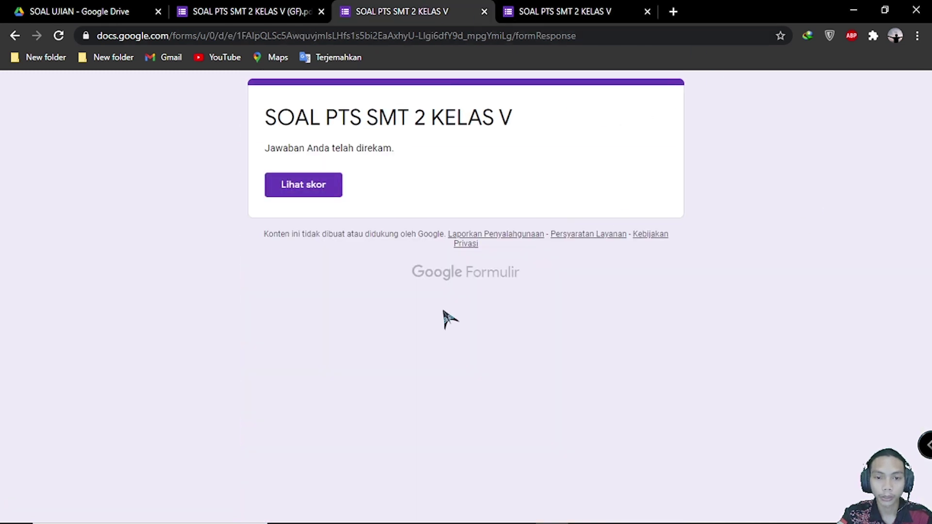
Close the quiz score page and the submission confirmation page, and return to the form's editor
left_click(604, 14)
left_click(647, 11)
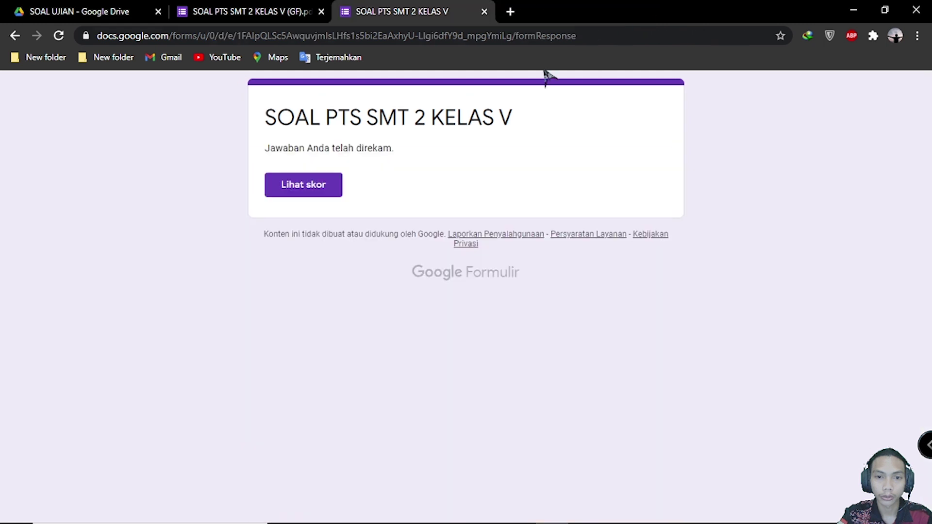
left_click(267, 14)
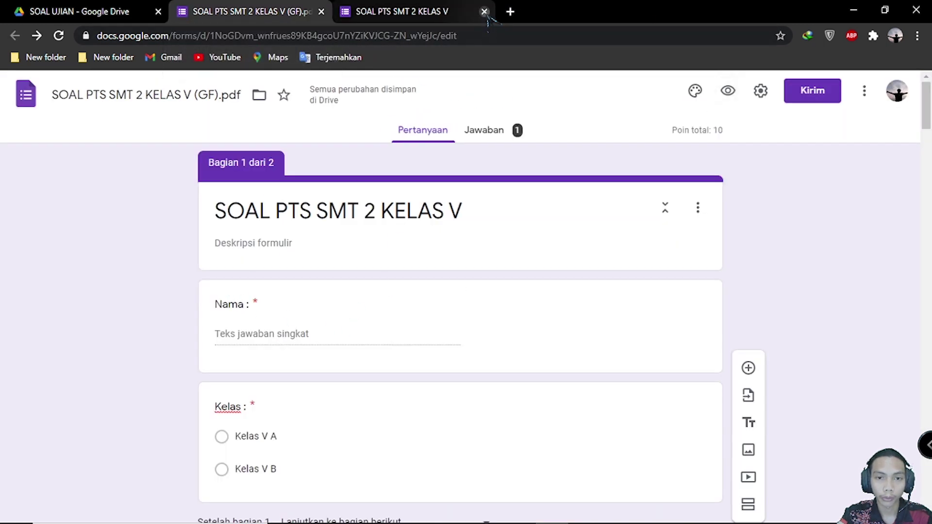
left_click(484, 12)
left_click_drag(925, 104, 929, 128)
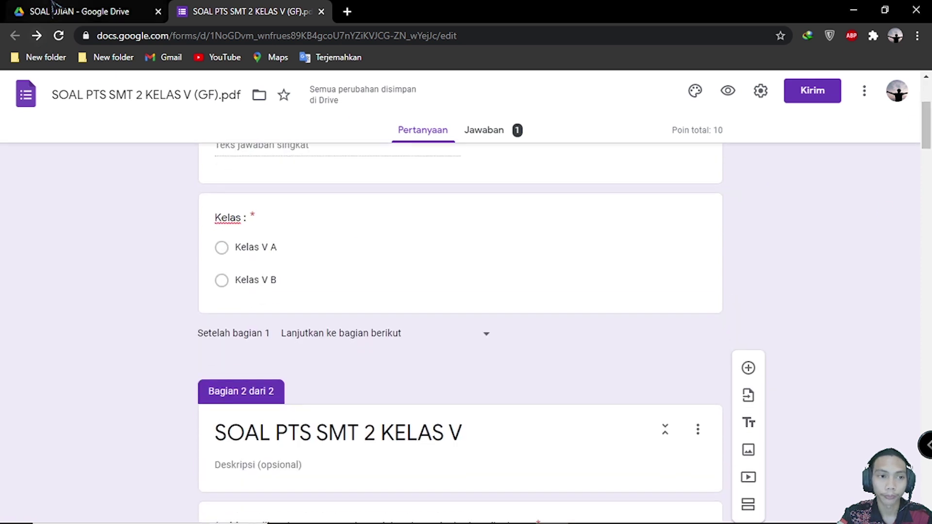
scroll(457, 340, "up", 4)
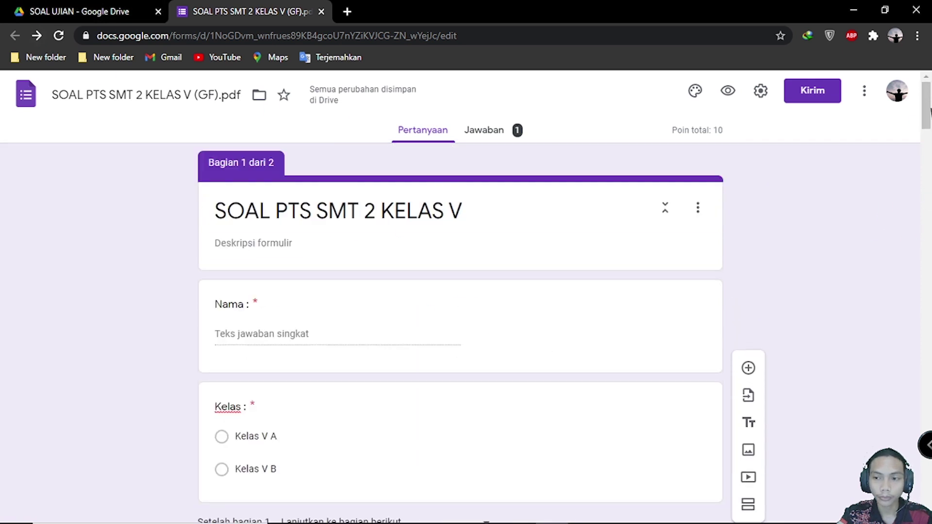
Switch to the SOAL UJIAN folder in Google Drive and close the Automagical Forms add-on
left_click(97, 11)
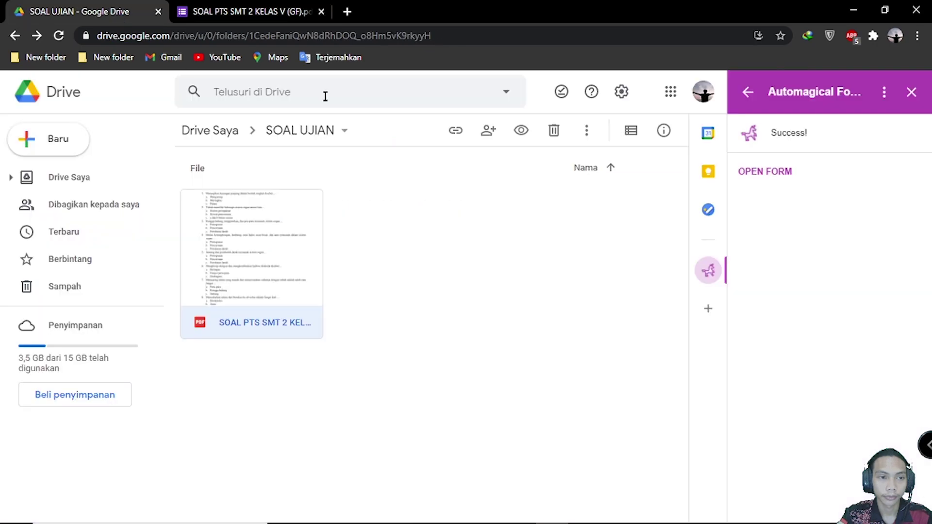
left_click(853, 10)
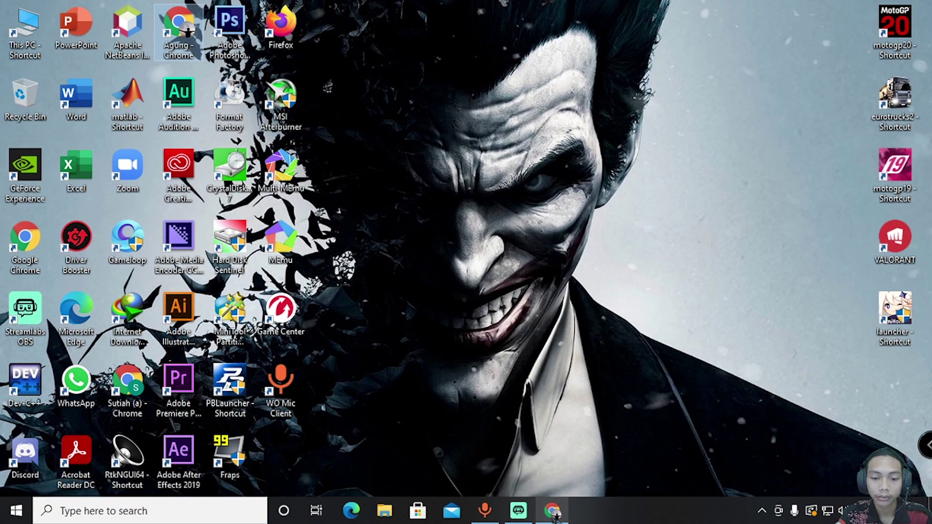
left_click(552, 437)
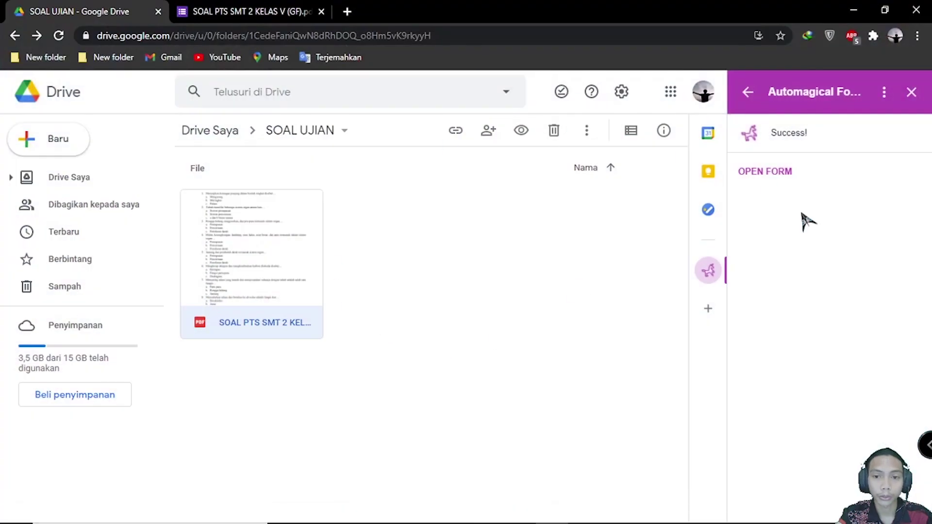
left_click(910, 92)
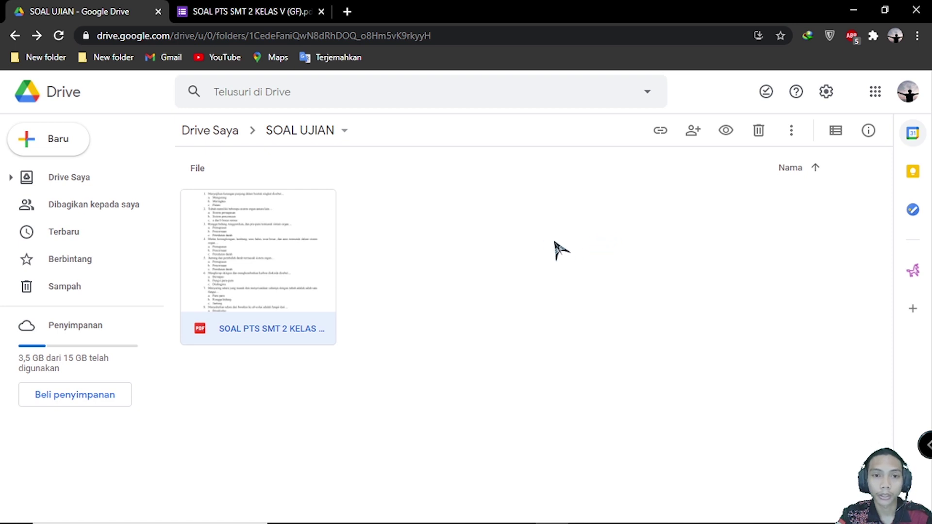
left_click(532, 515)
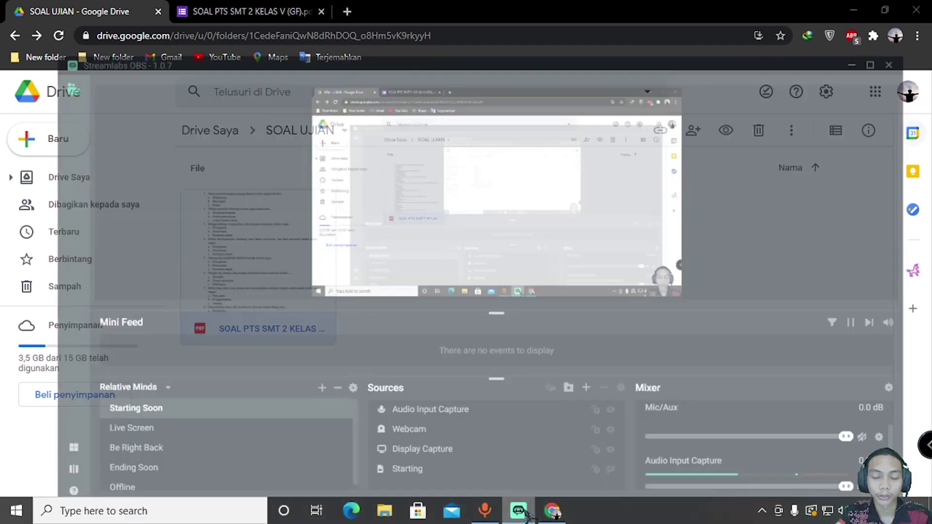